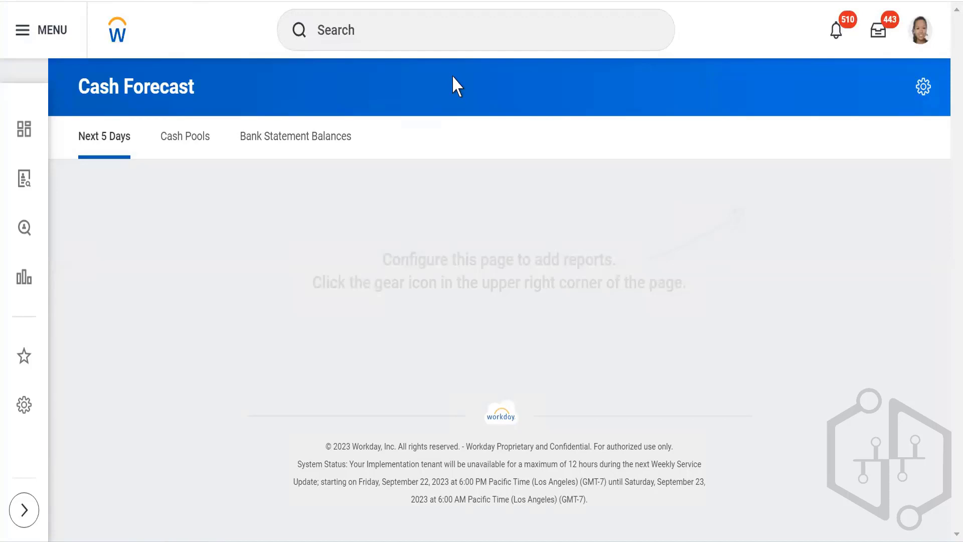
Step: Search for 'cre EIB' and launch the Create EIB task from the results
click(421, 29)
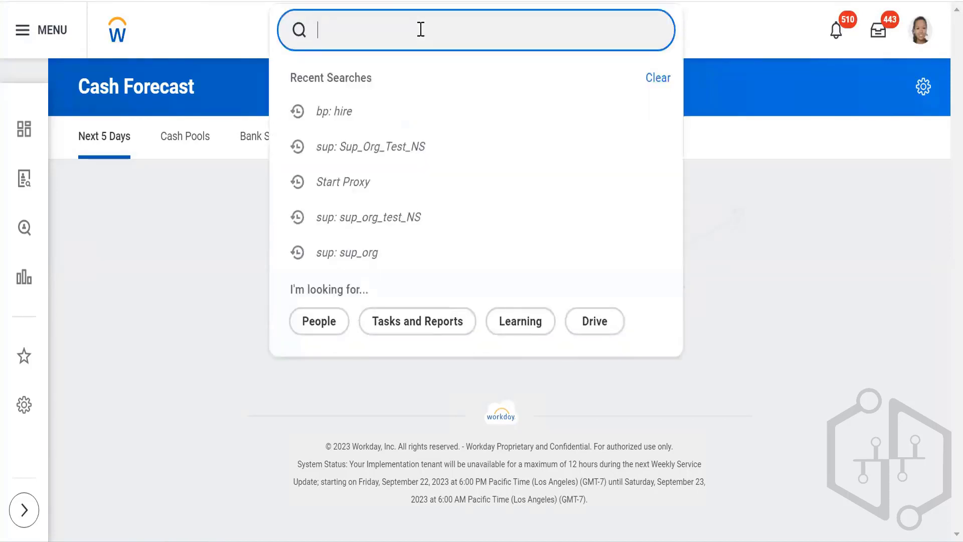
text(cre)
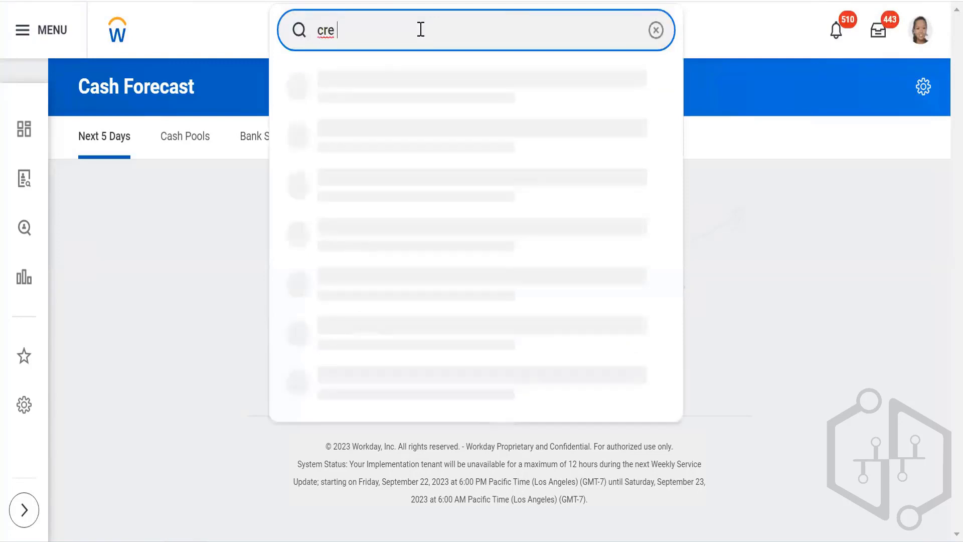
text( EIB)
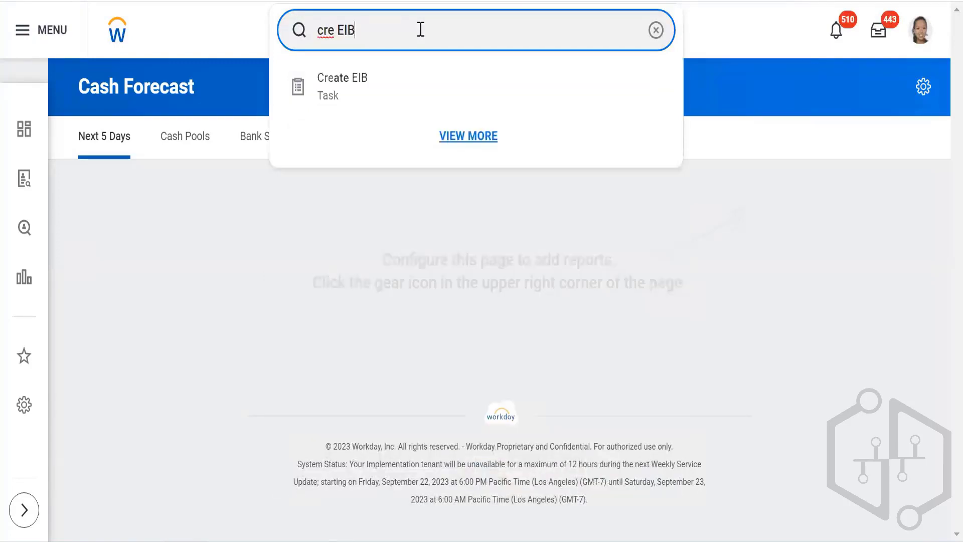
click(339, 83)
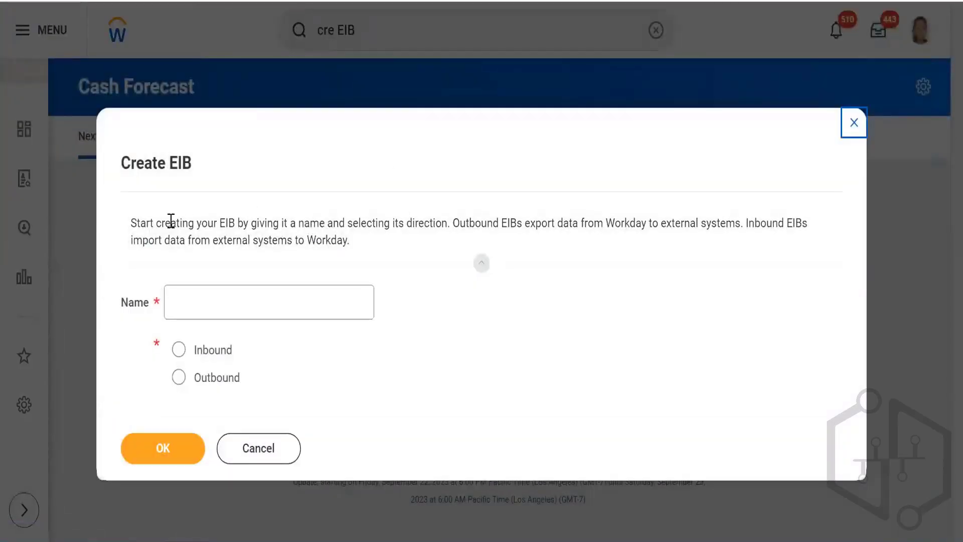
Step: Highlight the Create EIB description text to read it
drag(226, 239, 354, 231)
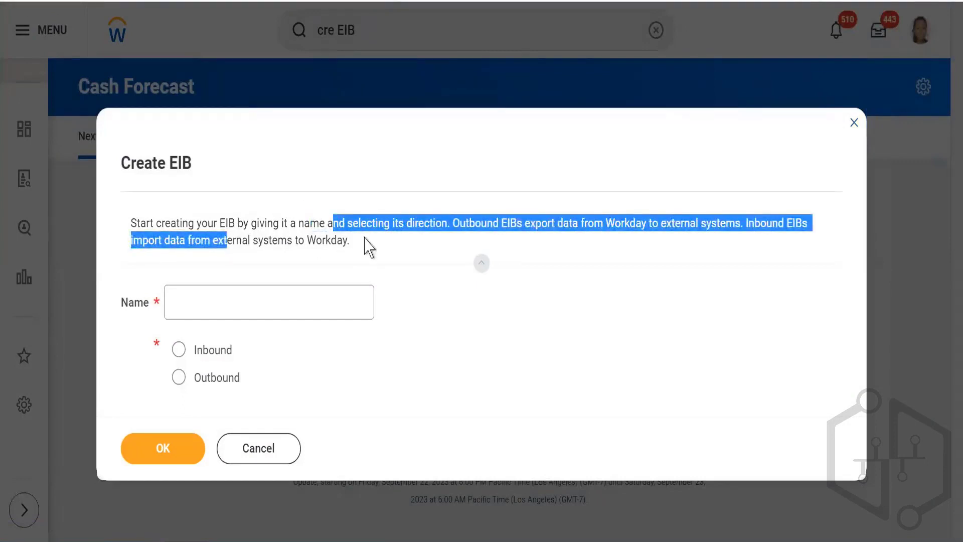
triple_click(366, 247)
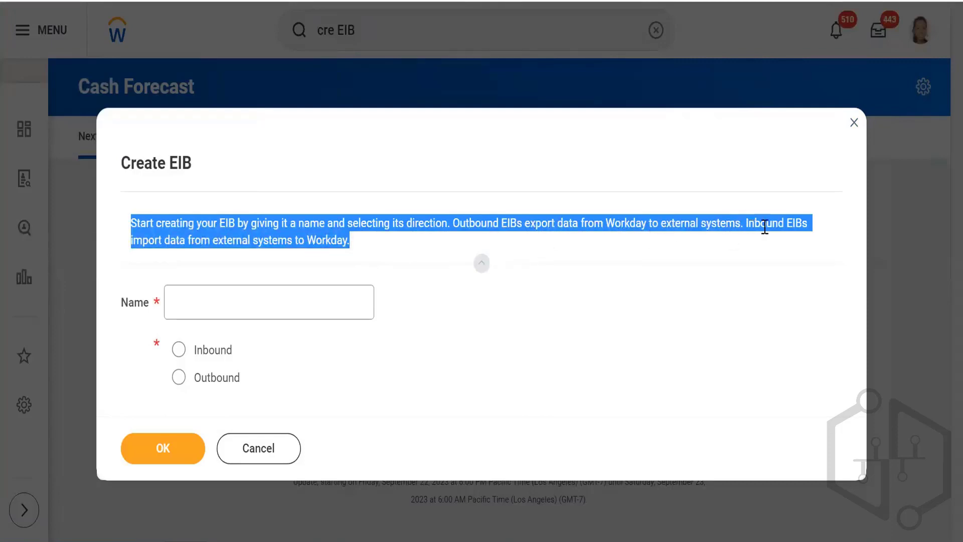
triple_click(380, 249)
Step: Enter WDI1_EIB_OB as the EIB name, correcting typos, and choose Outbound
click(191, 305)
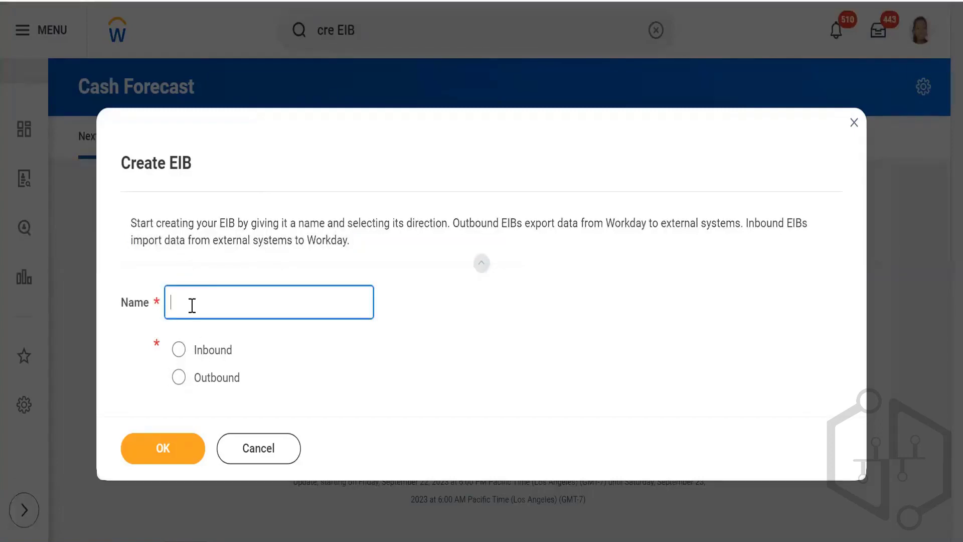
text(WDI_EIB_OB)
click(192, 304)
text(_)
click(333, 349)
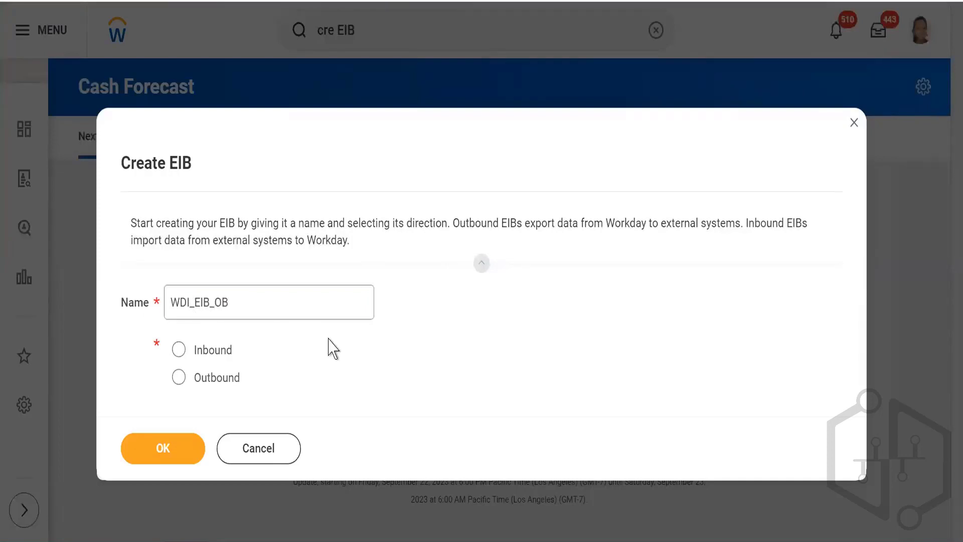
click(192, 303)
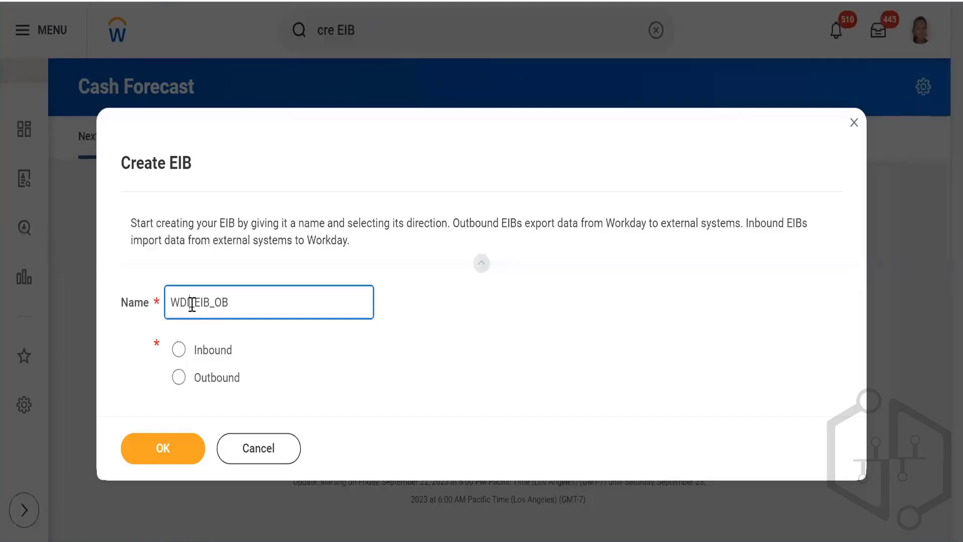
text(1)
click(343, 349)
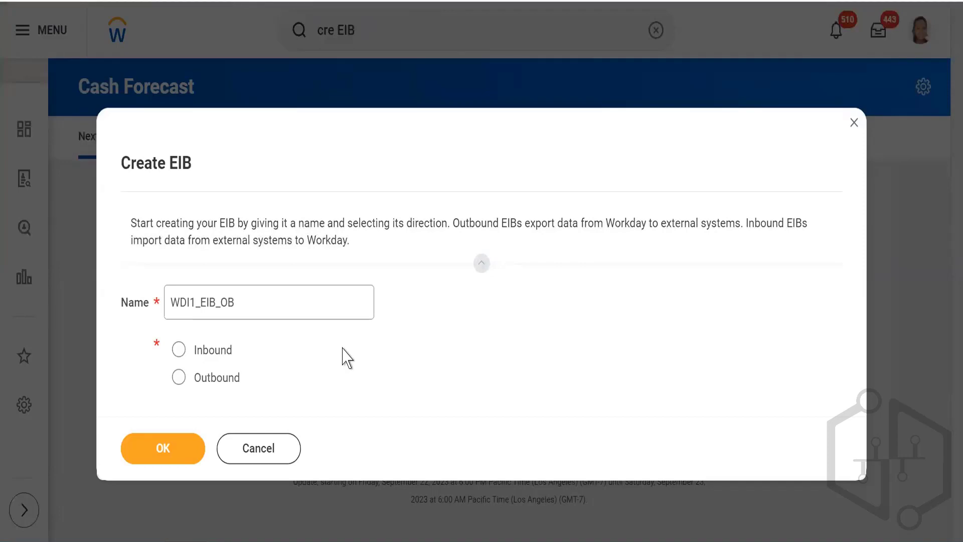
click(179, 382)
Step: Confirm with OK to create outbound EIB WDI1_EIB_OB and reach General Settings
click(160, 449)
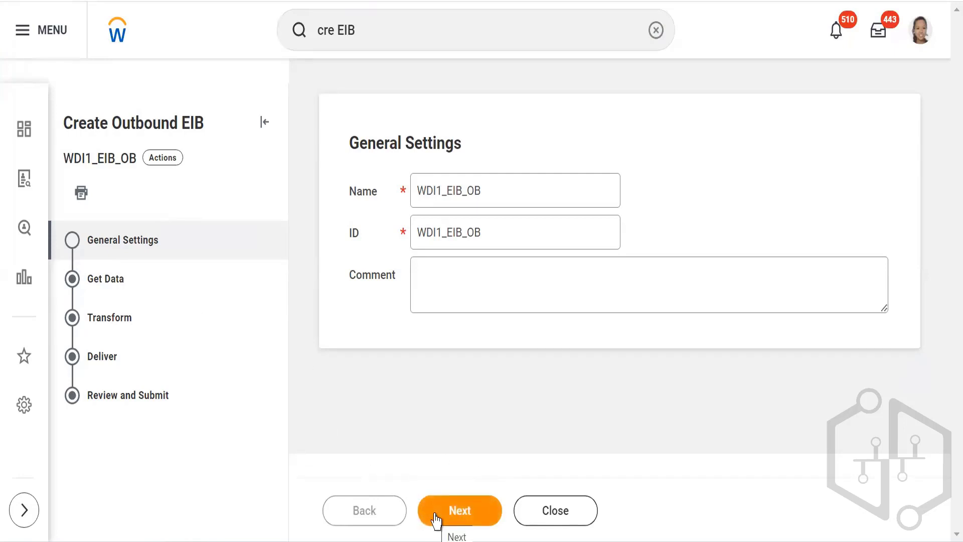
Step: Enter the comment 'This EIB helps us to transmit the data to a third party'
click(463, 305)
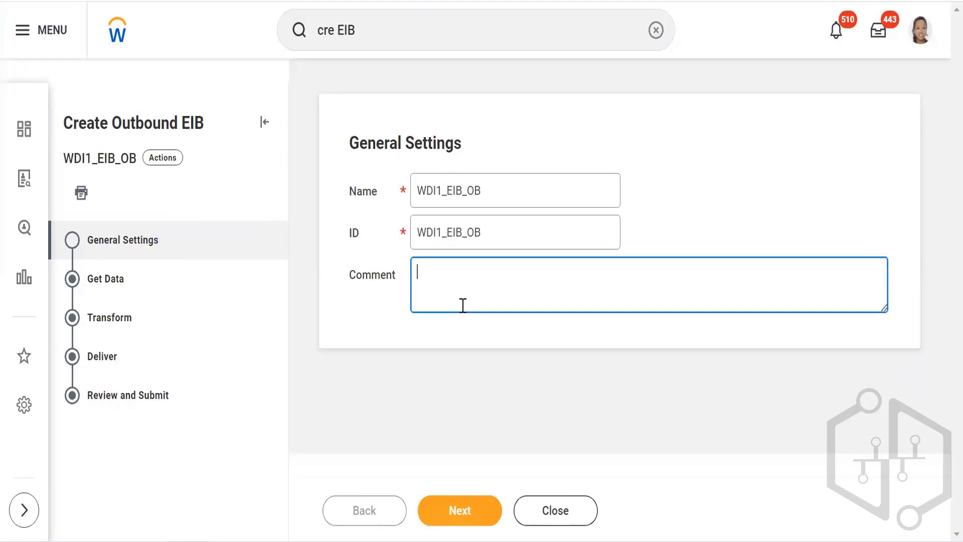
text(This EIB helps us to tra)
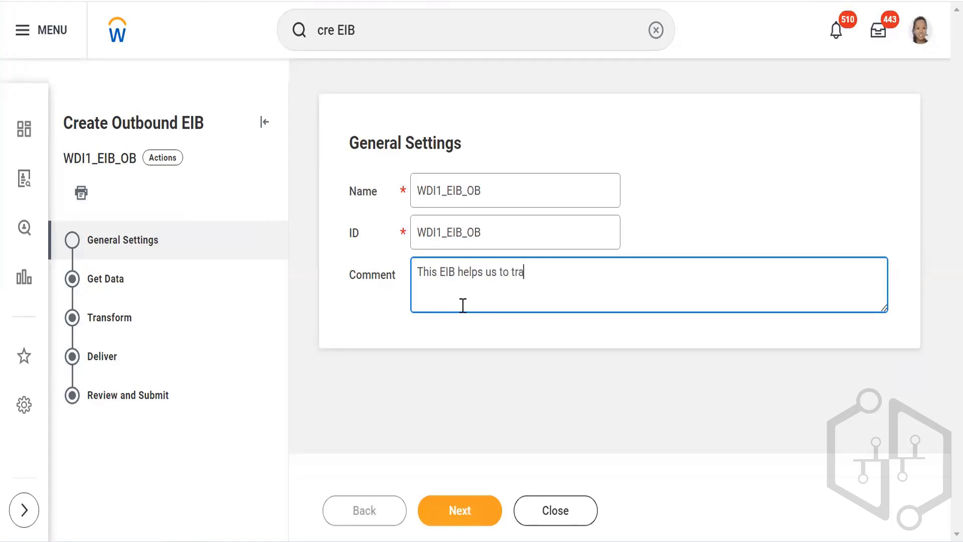
text(nsmit the data to )
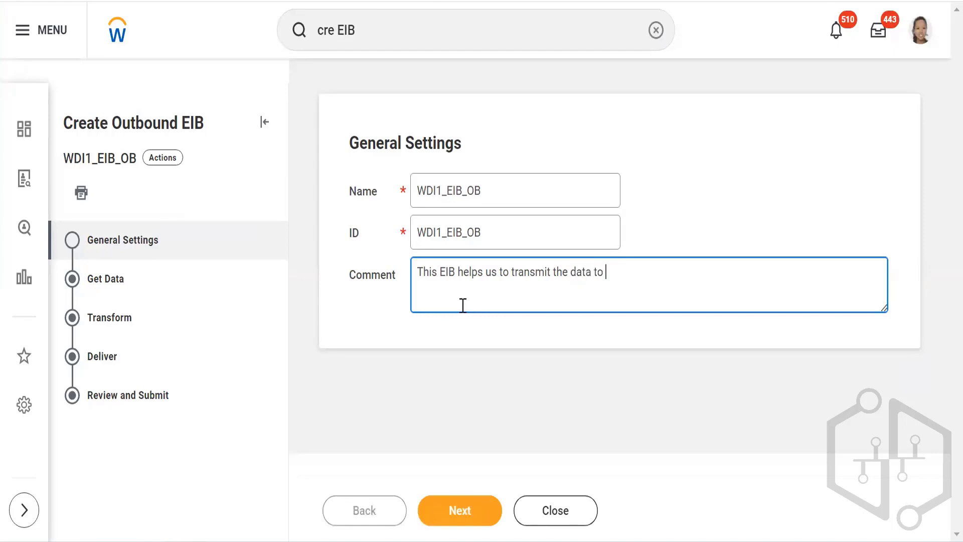
text(a third party)
click(475, 383)
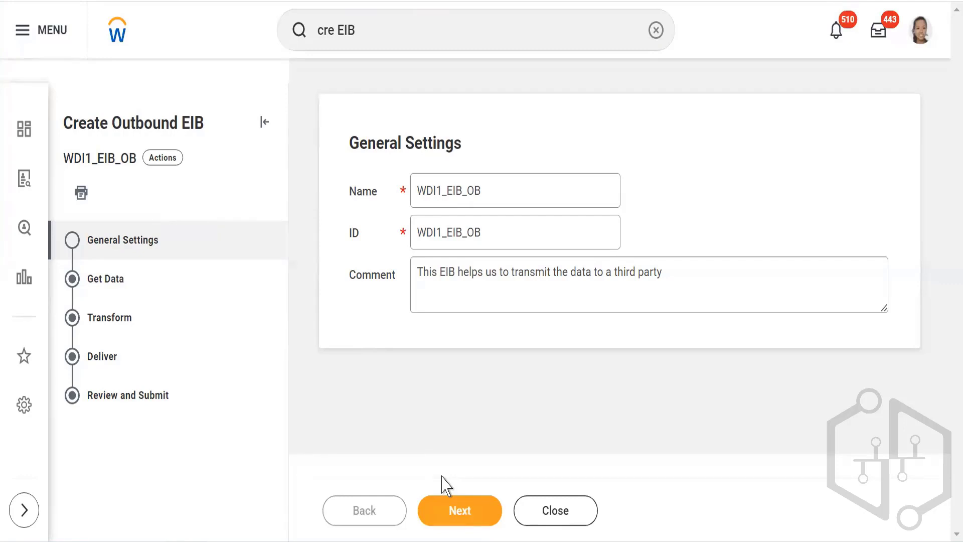
Step: Save General Settings with Next to advance to the Get Data step
click(441, 512)
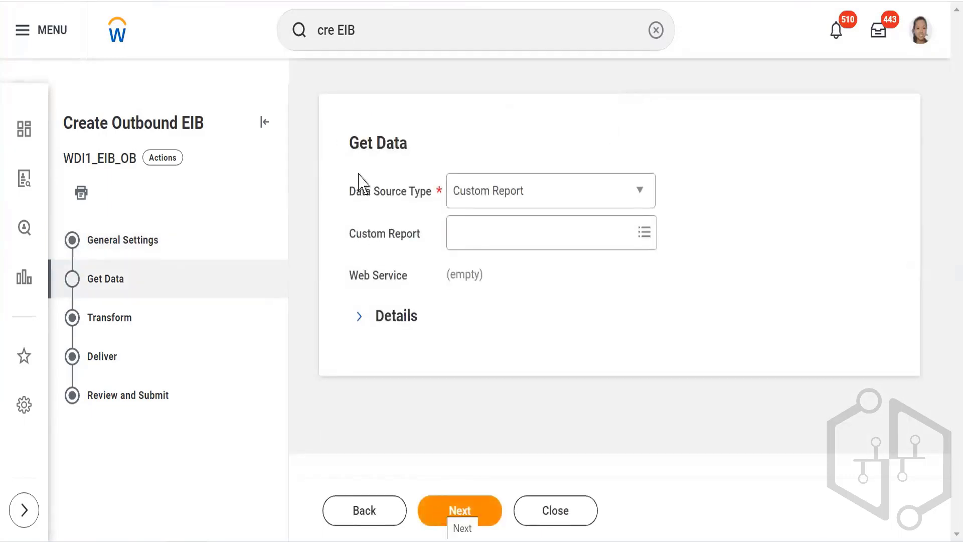
Step: Set Data Source Type to Custom Report and select WDI1_ADV_WS by searching WDI1
triple_click(375, 143)
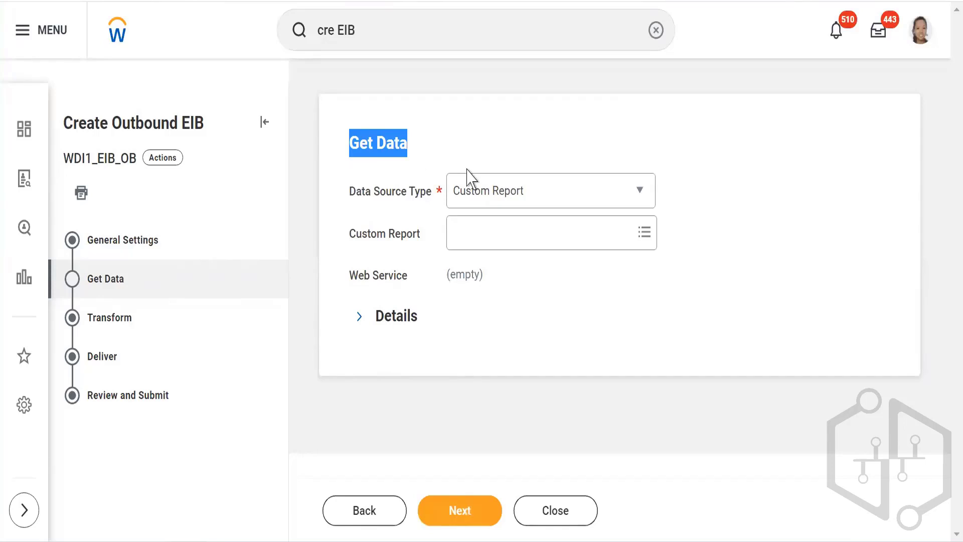
click(524, 190)
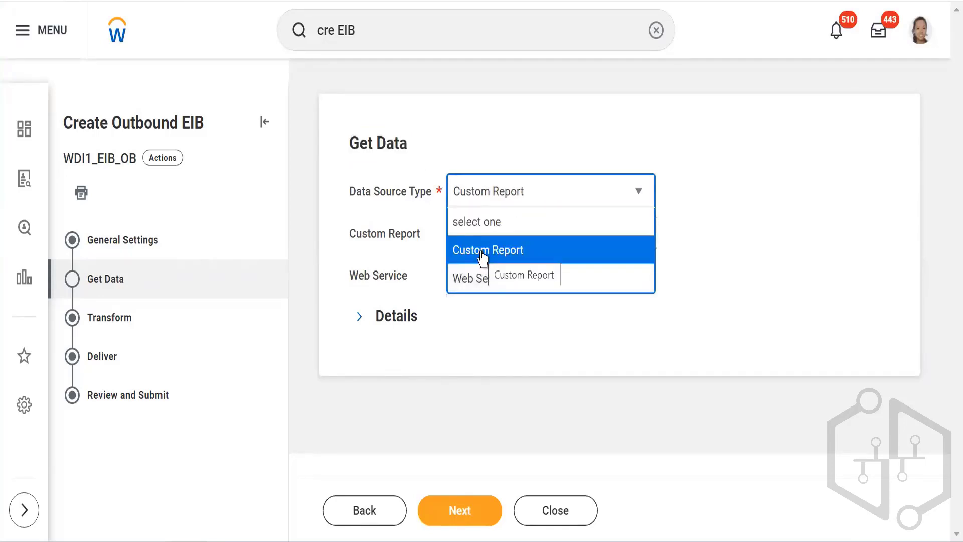
click(483, 257)
click(726, 265)
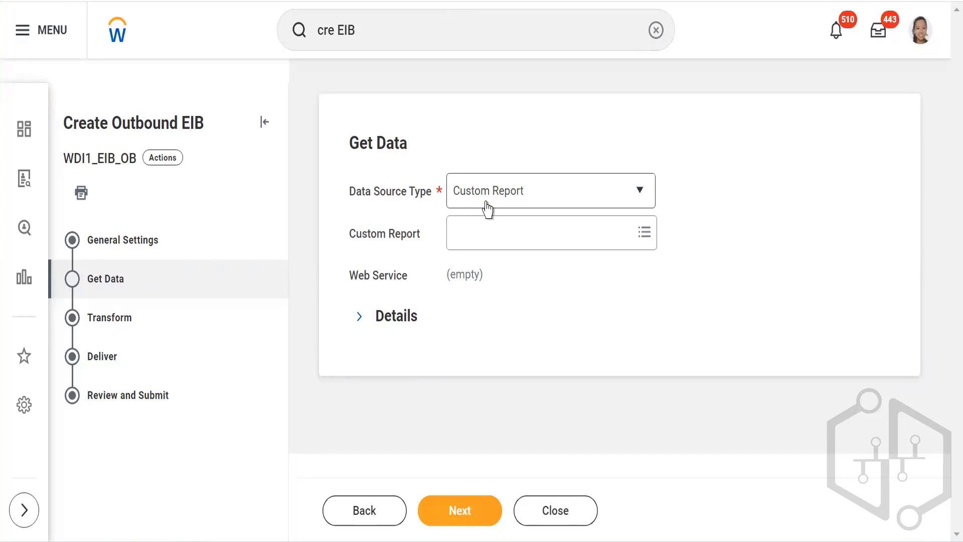
click(483, 235)
text(WD)
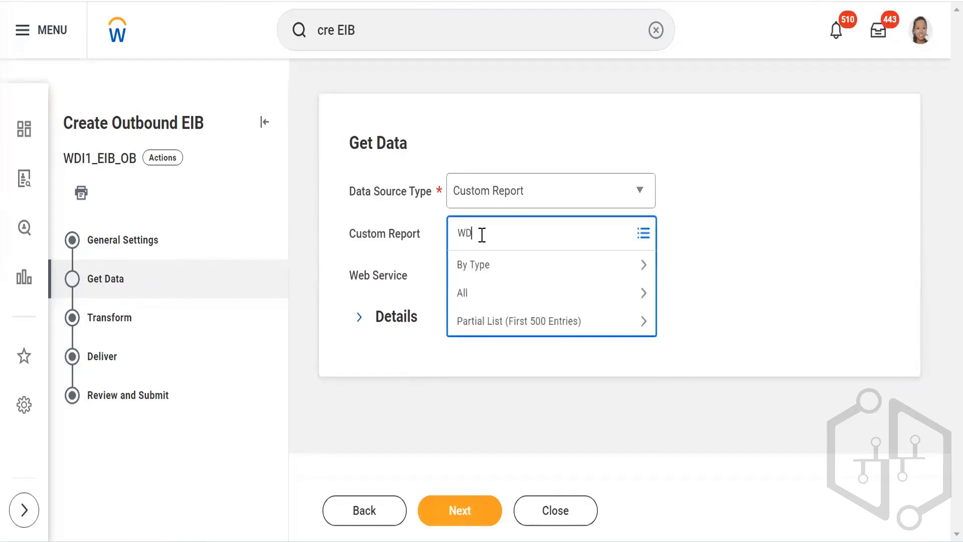
text(I1)
key(Return)
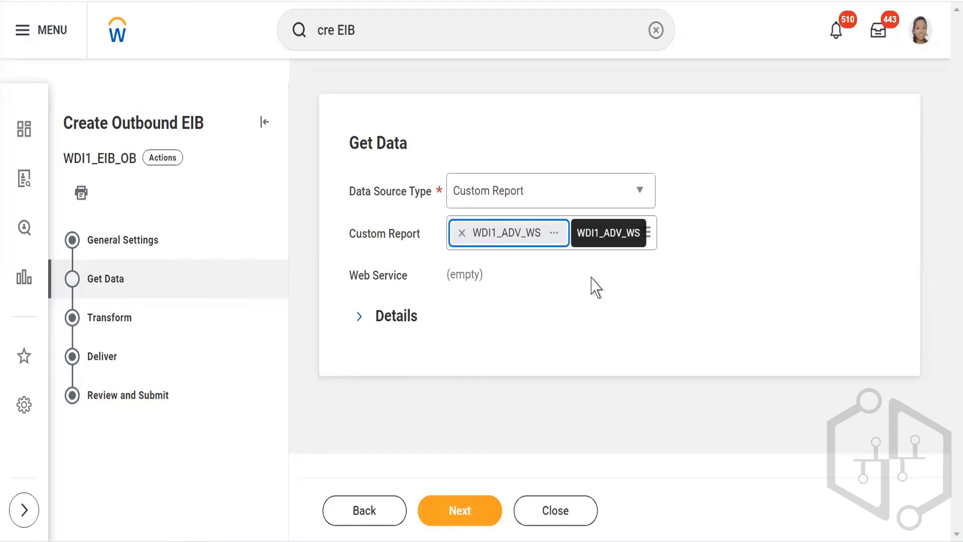
click(471, 340)
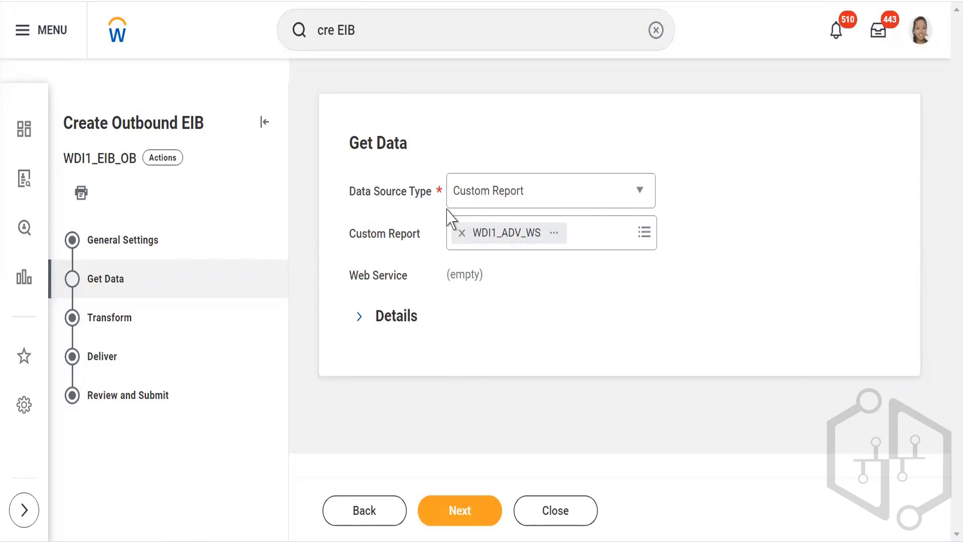
Step: Save Get Data, advance to Transform, and list the Transformation Type options
click(446, 511)
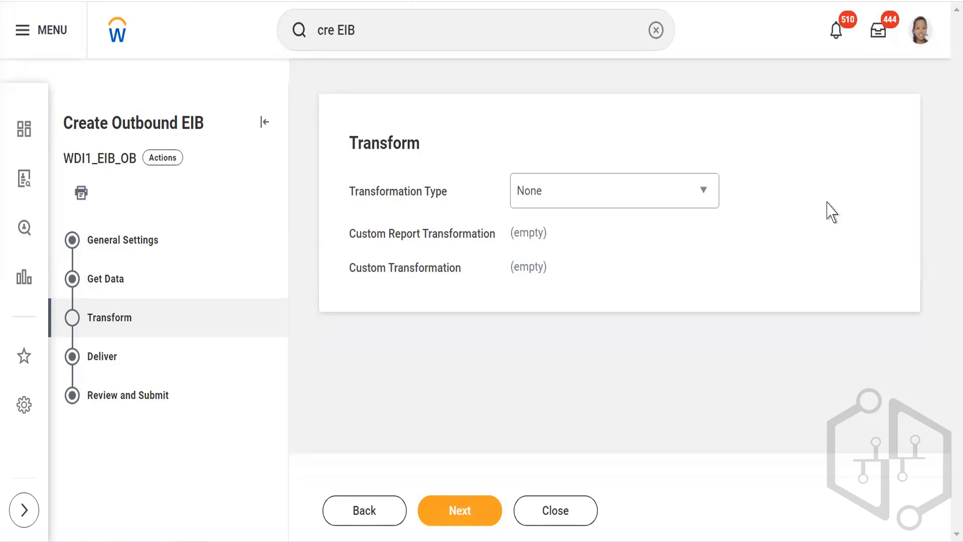
click(653, 195)
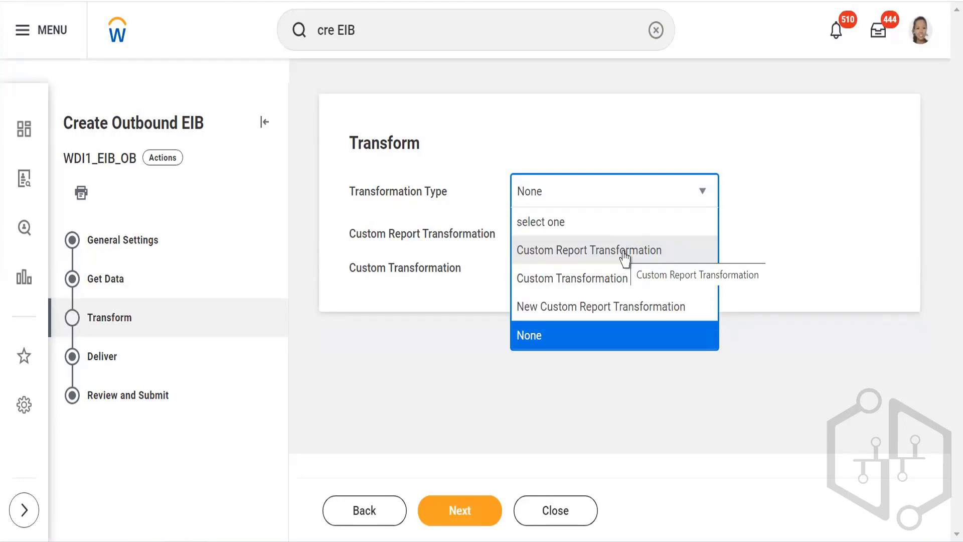
Step: Choose New Custom Report Transformation, save with Next, then return to the Transform step
click(545, 307)
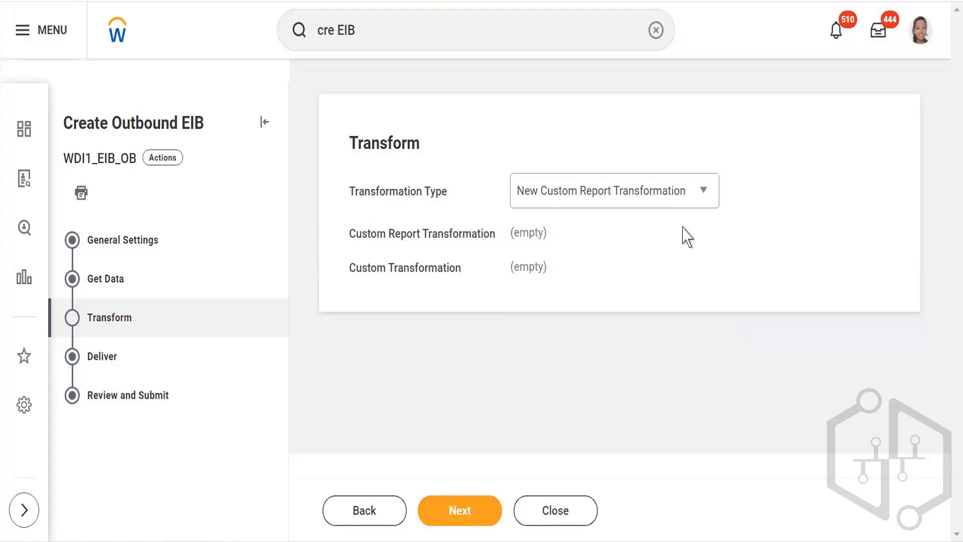
triple_click(521, 231)
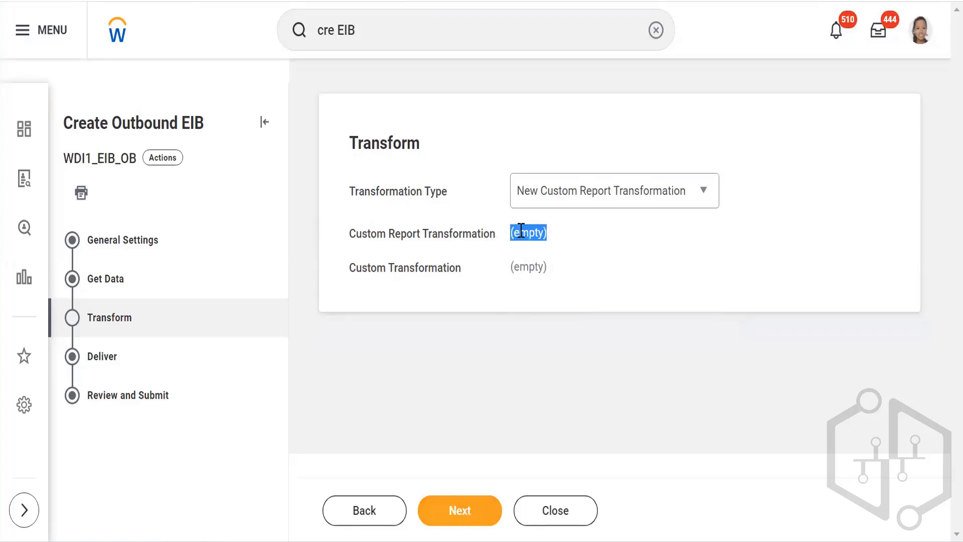
click(445, 519)
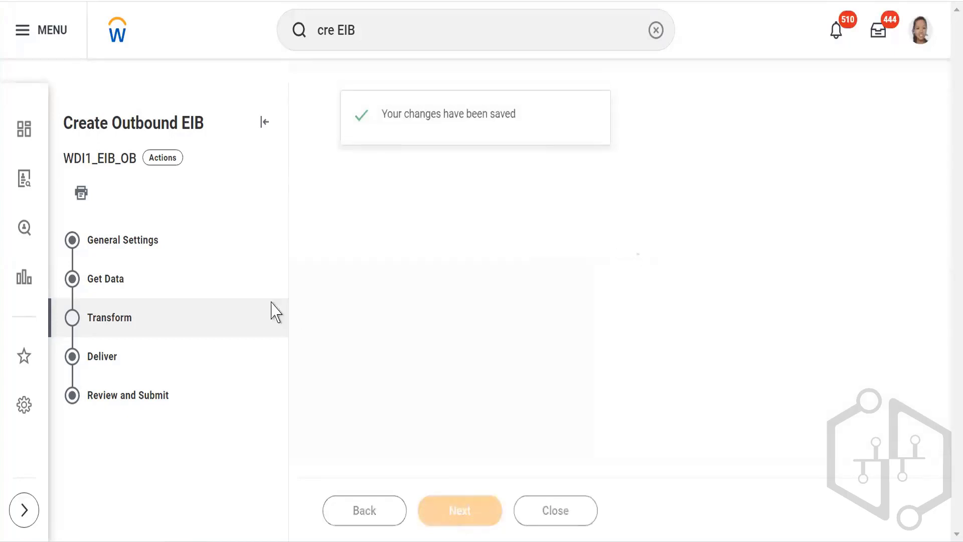
click(378, 511)
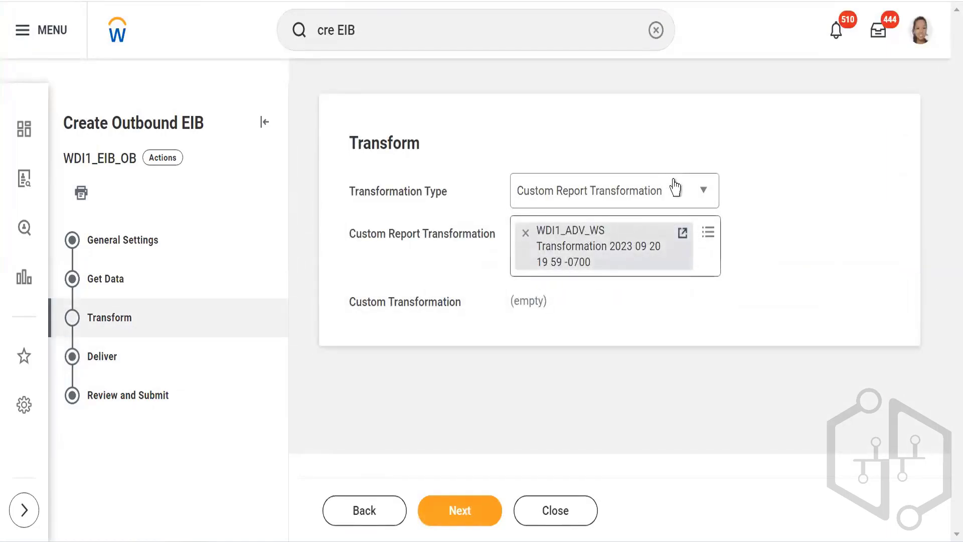
click(705, 194)
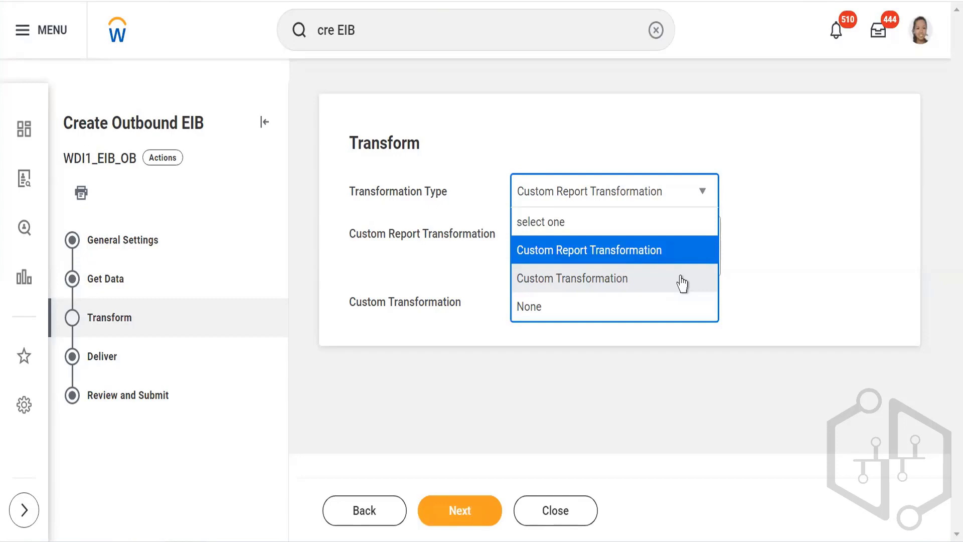
click(531, 251)
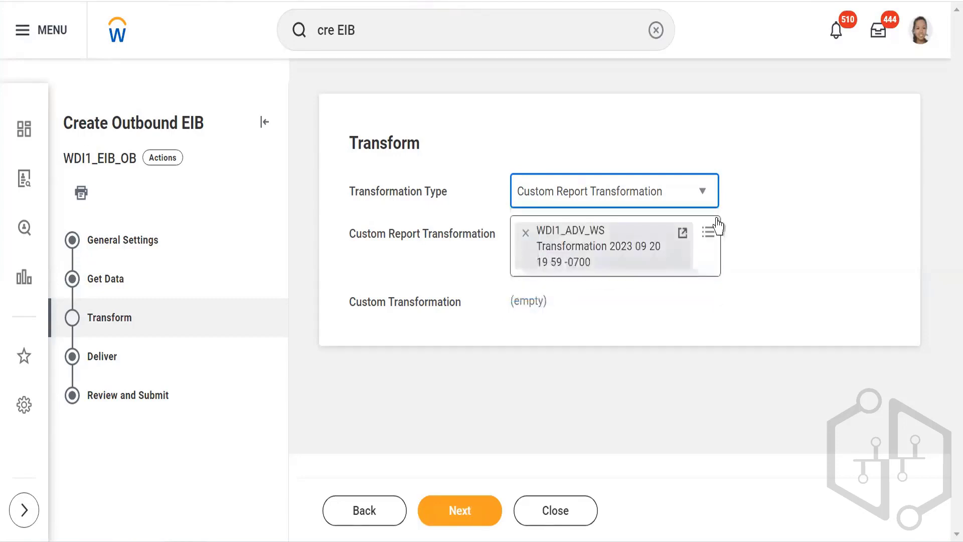
click(836, 257)
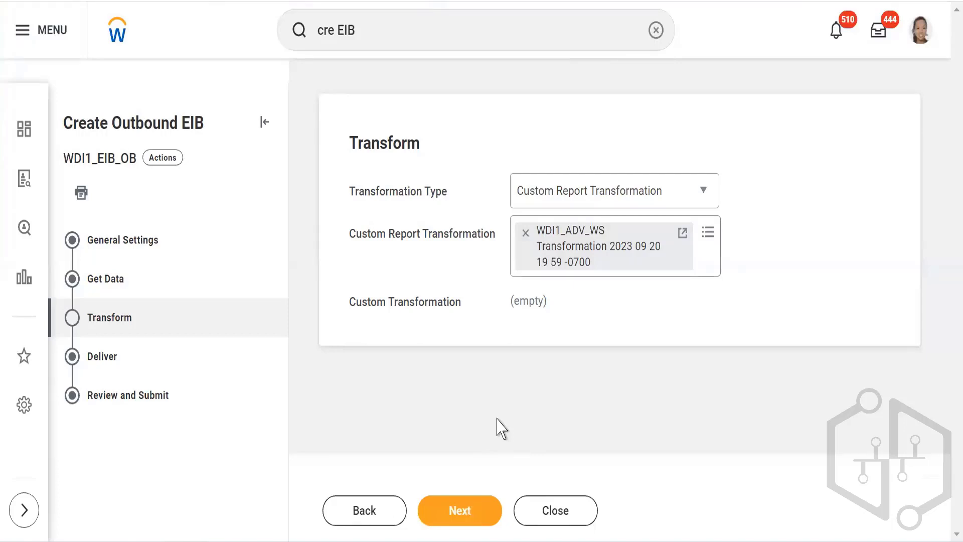
Step: Try Custom Transformation as the type and browse its list without choosing one
click(678, 198)
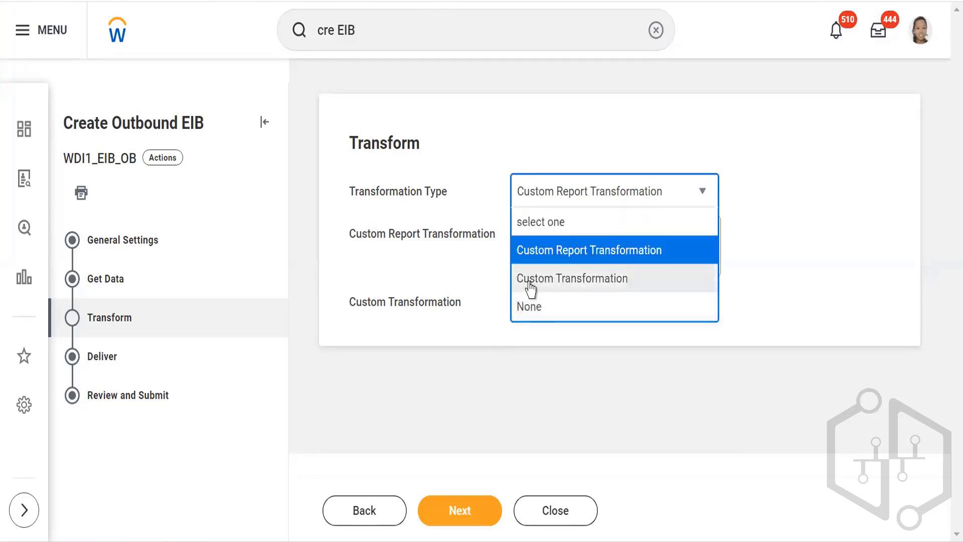
click(530, 289)
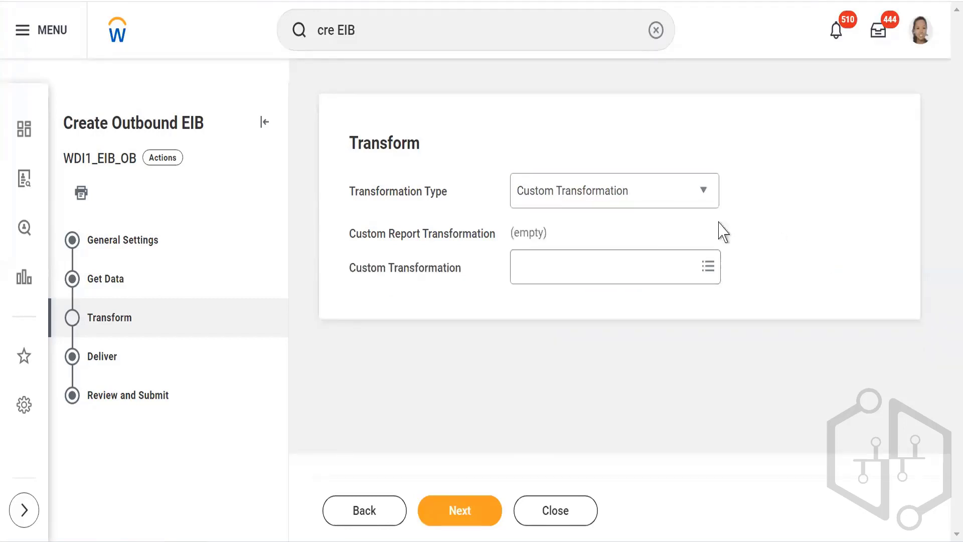
click(546, 274)
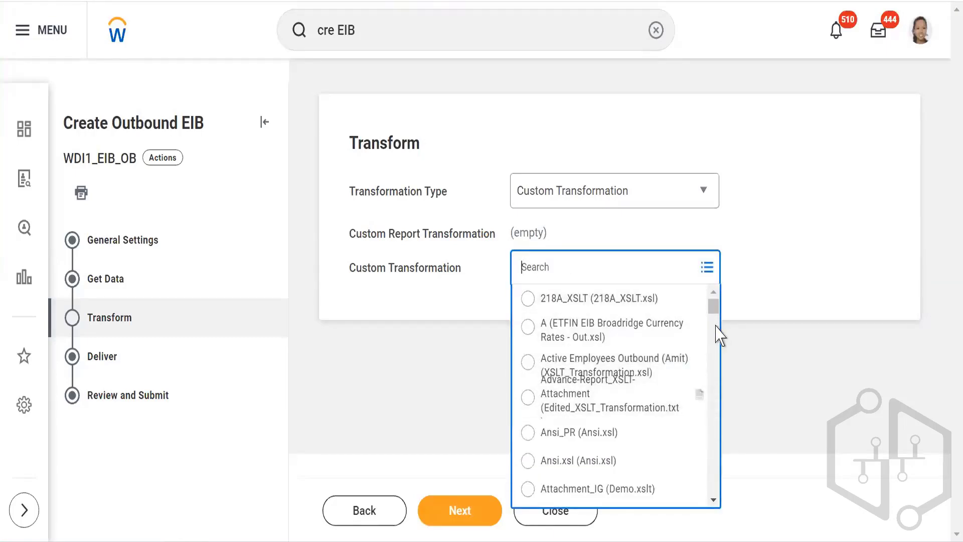
scroll(714, 322, down, 3)
drag(715, 319, 713, 506)
scroll(706, 382, up, 15)
scroll(713, 342, down, 5)
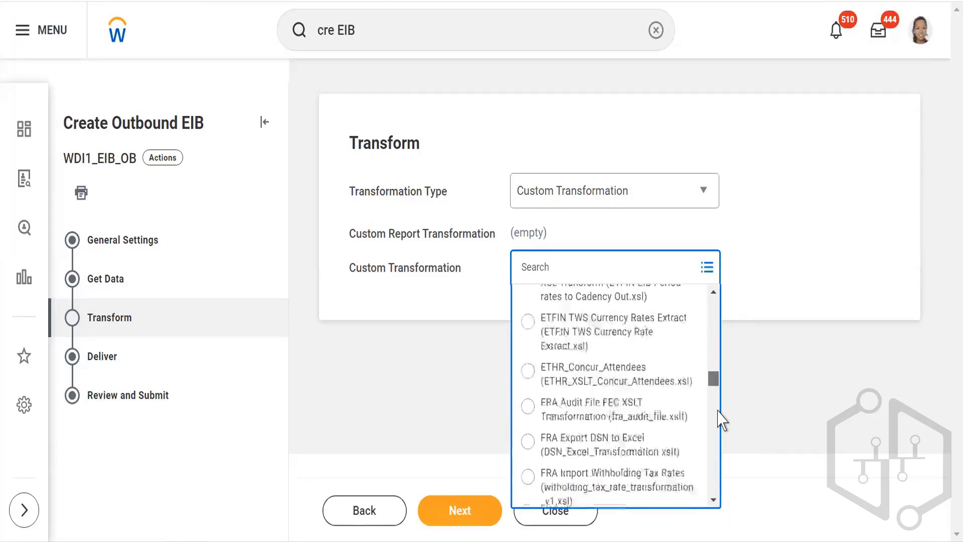
scroll(721, 323, down, 3)
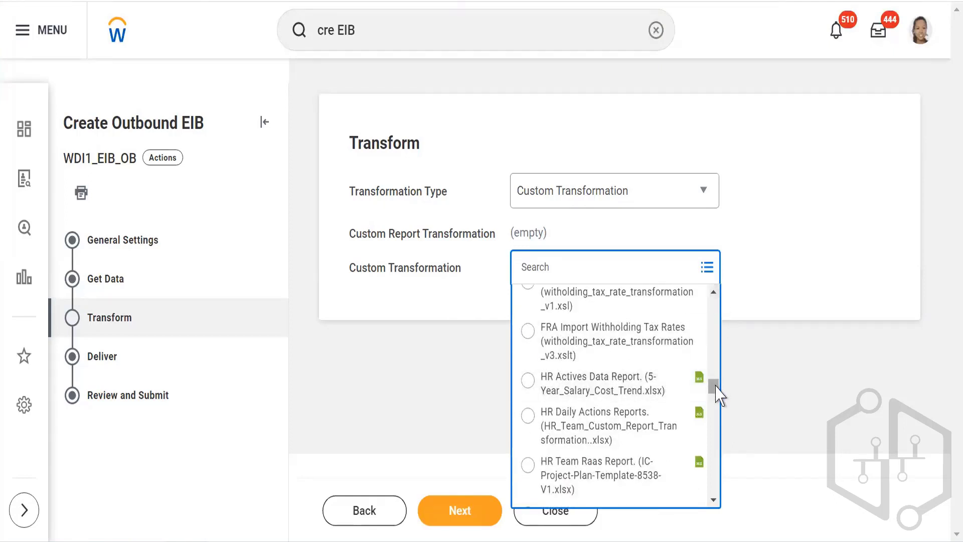
drag(715, 385, 716, 296)
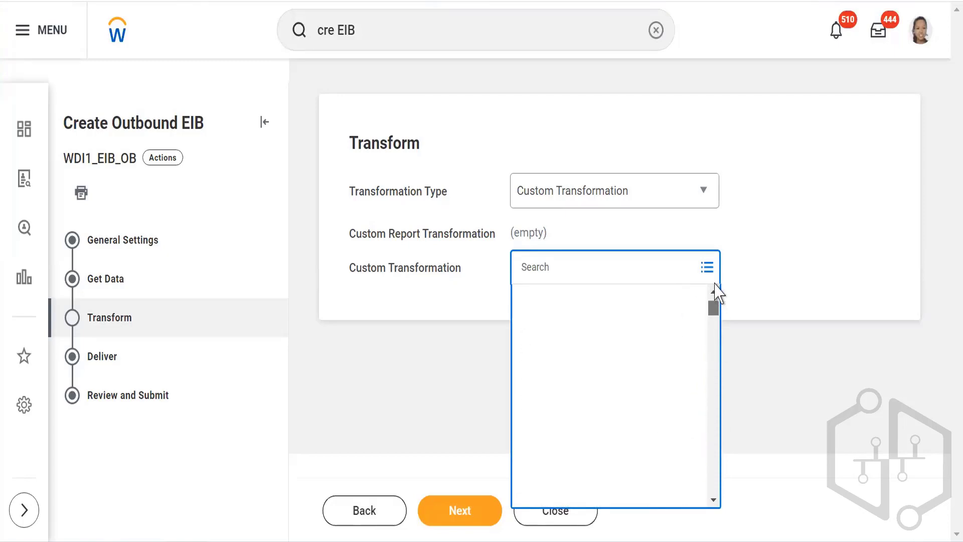
click(781, 277)
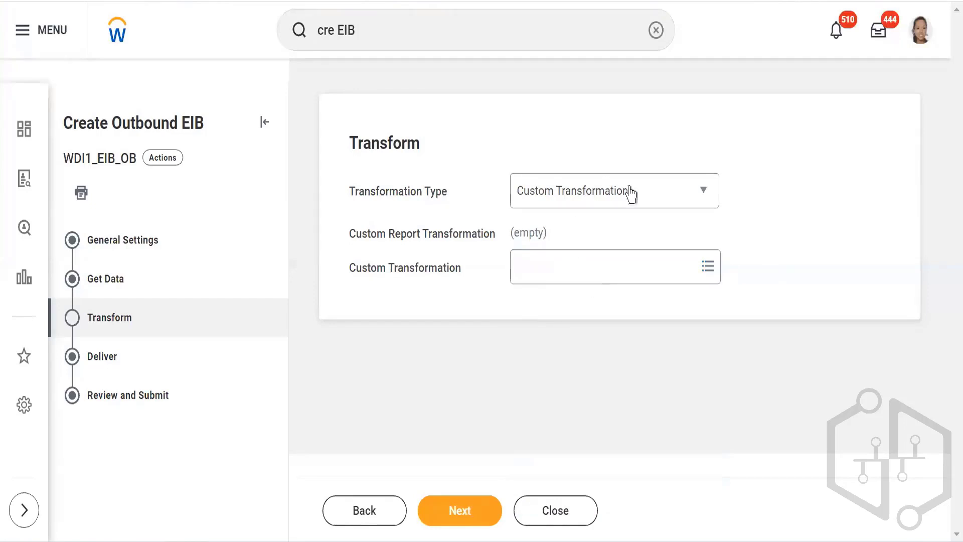
click(606, 209)
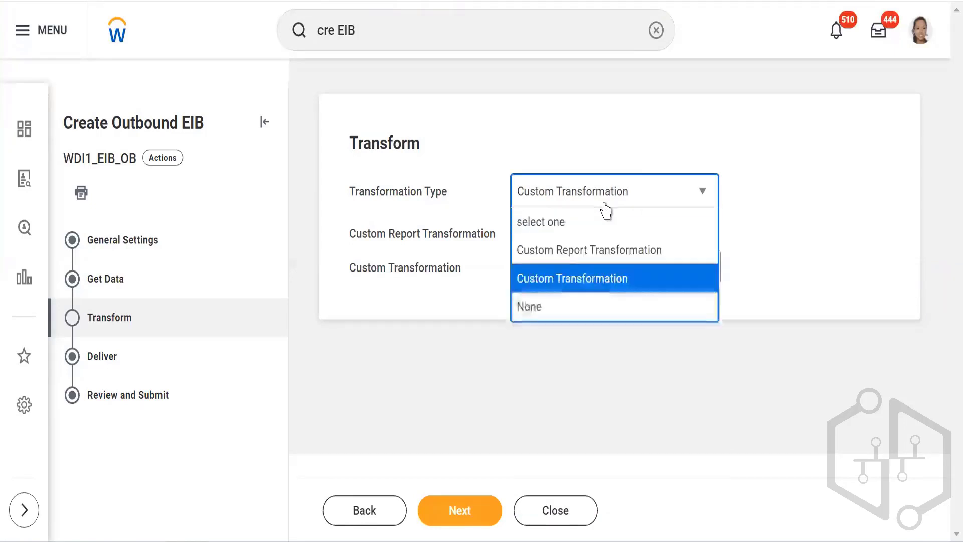
click(541, 253)
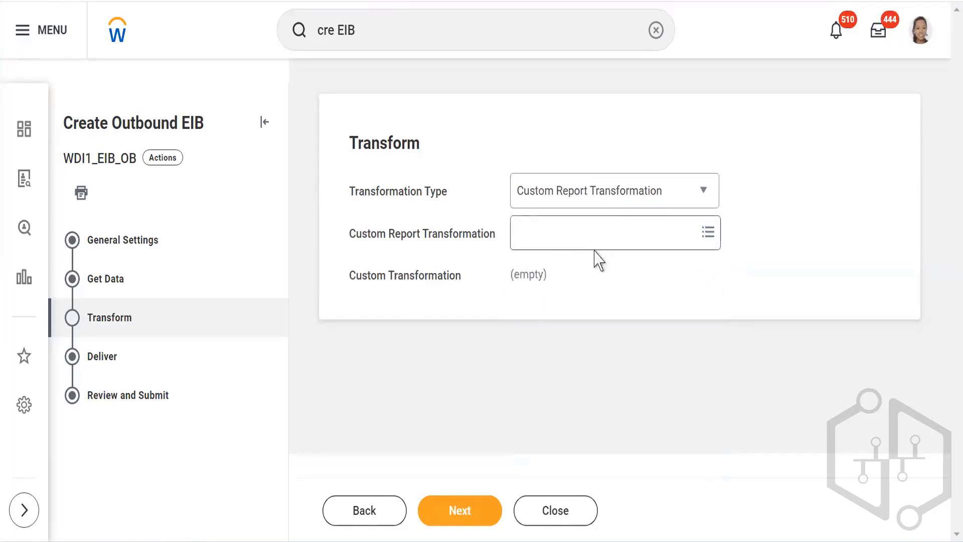
click(570, 232)
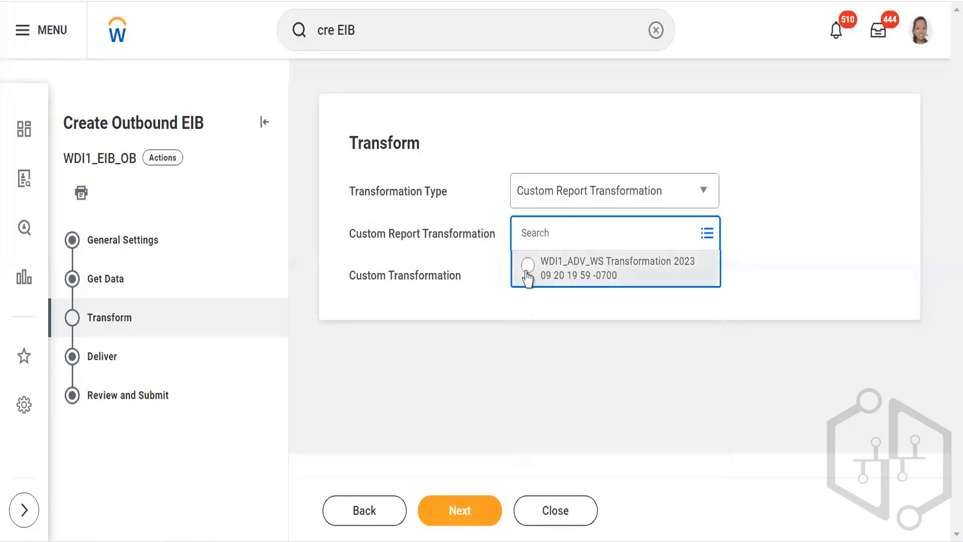
click(528, 271)
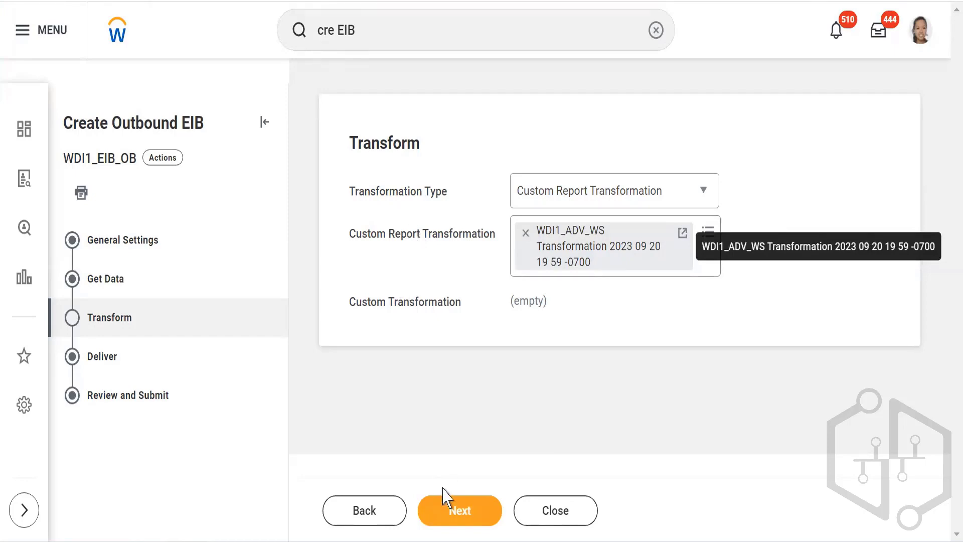
click(443, 514)
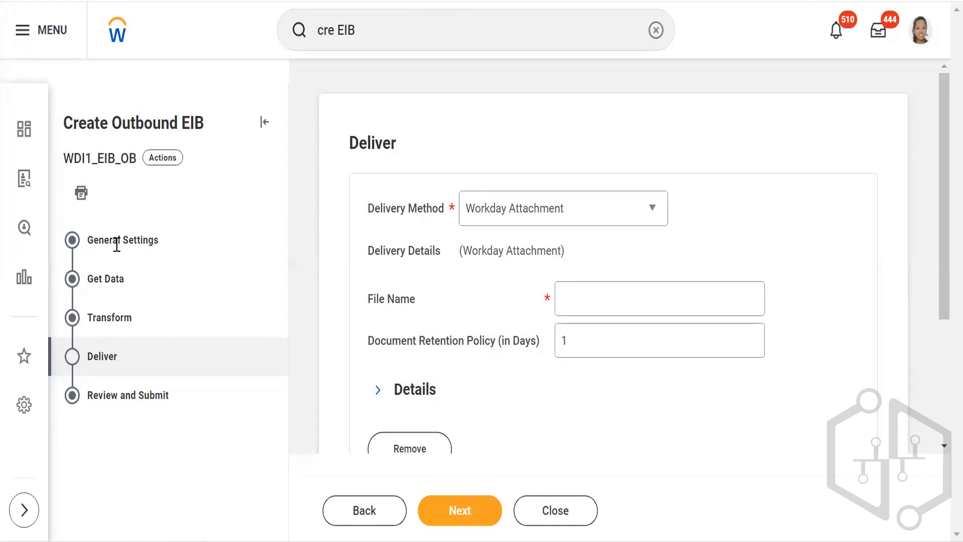
Step: Expand the Delivery Method dropdown, currently Workday Attachment, to see the options
click(586, 211)
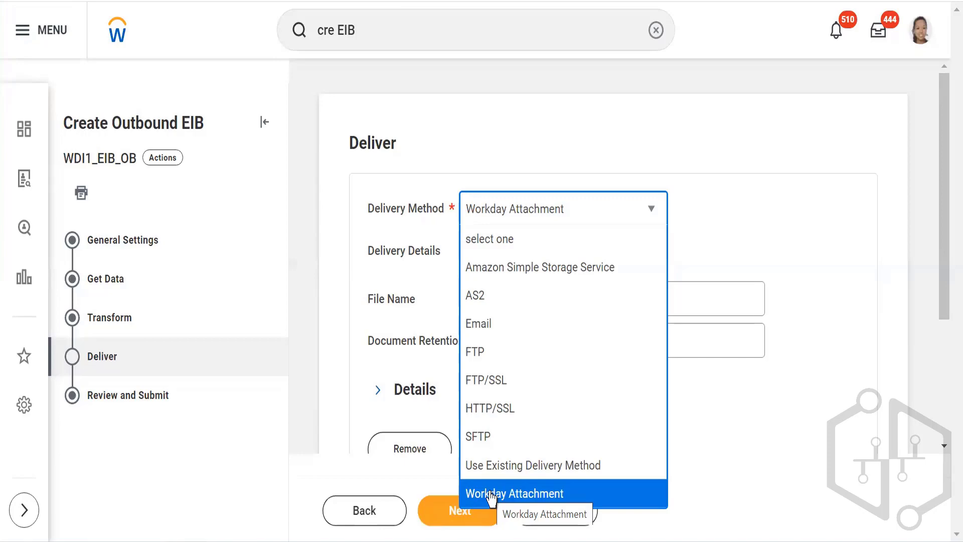
Step: Choose Amazon Simple Storage Service as the Deliver step's delivery method
click(482, 268)
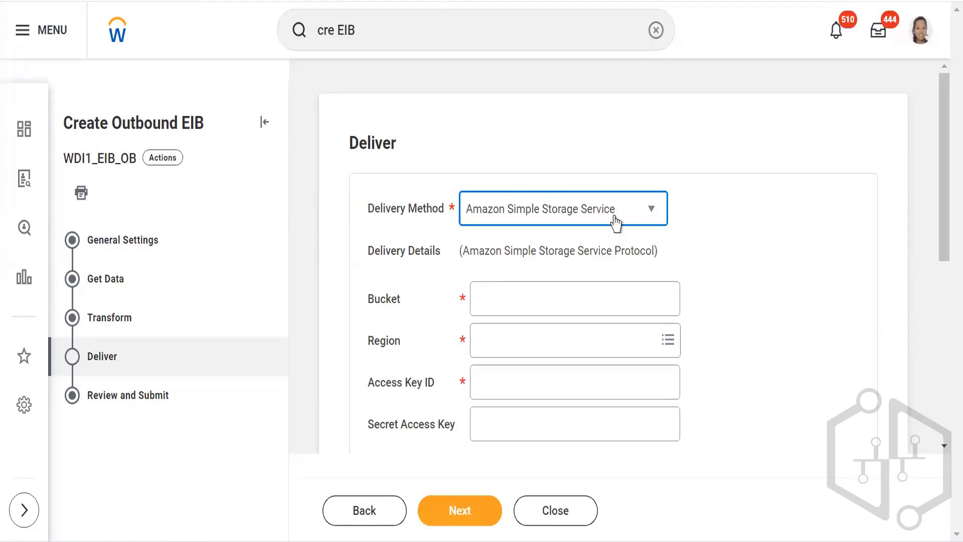
Step: Focus the empty Bucket field and bring up the list of Amazon storage regions
click(482, 297)
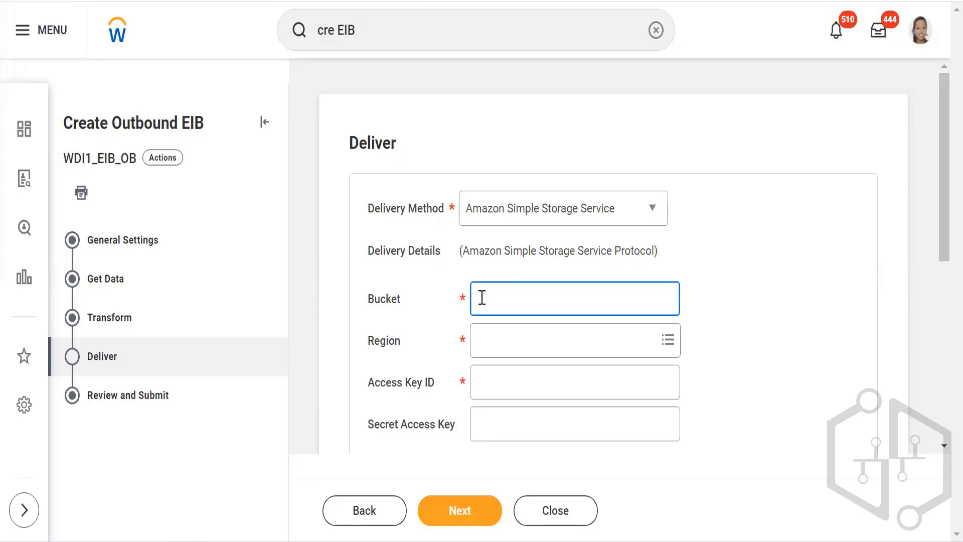
click(494, 351)
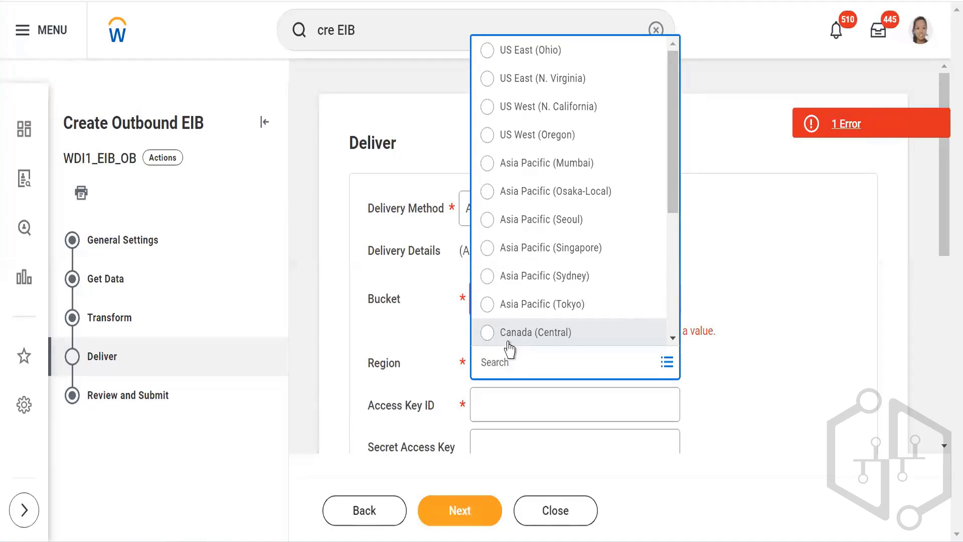
Step: Scroll through the Region list and dismiss it without choosing a region
drag(676, 185, 672, 323)
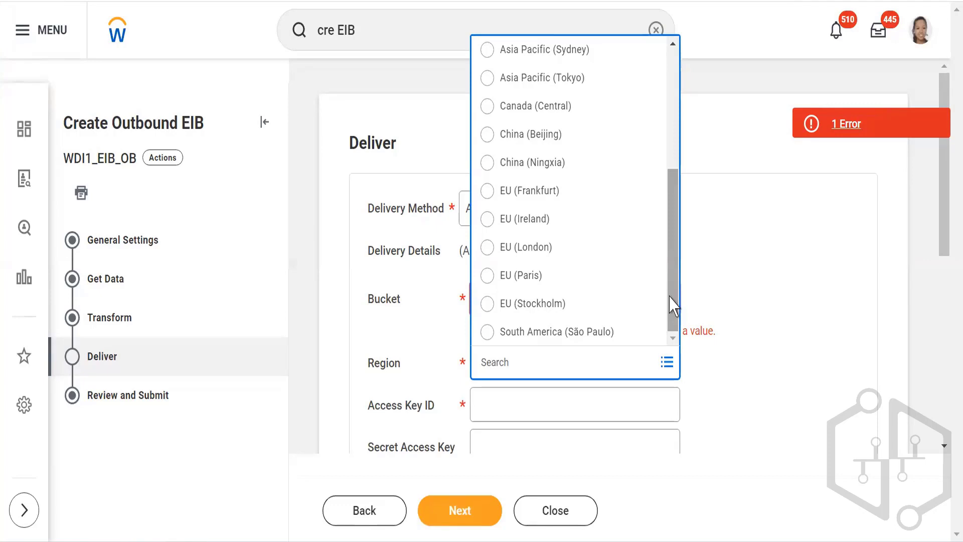
click(757, 311)
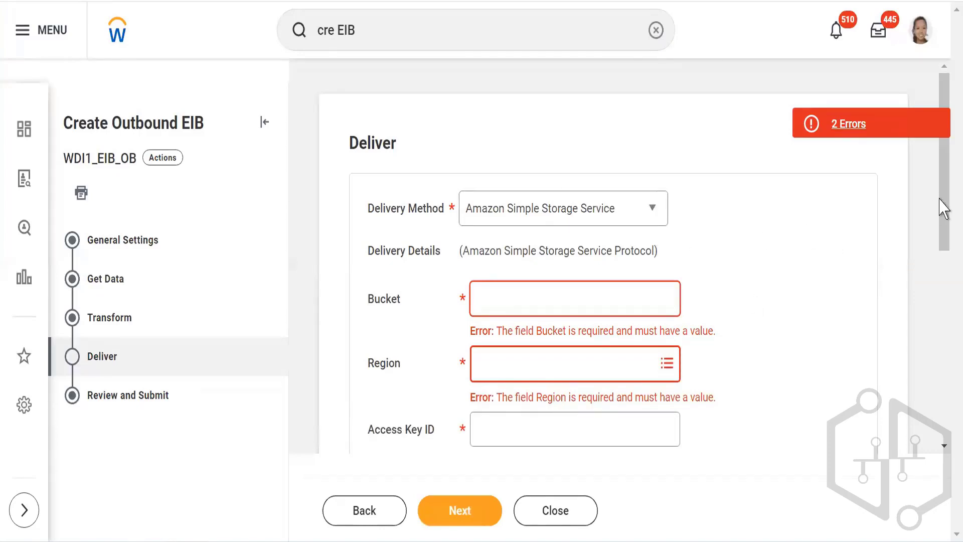
mouse_move(947, 226)
mouse_down()
mouse_move(947, 296)
mouse_move(947, 232)
mouse_up()
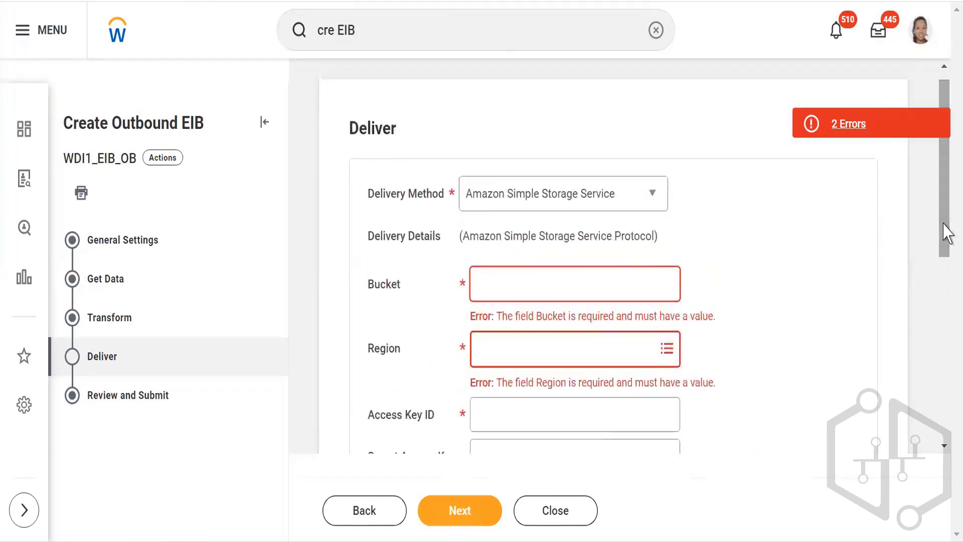
Step: Switch the delivery method to AS2, review its fields and focus AS2 Endpoint
click(612, 199)
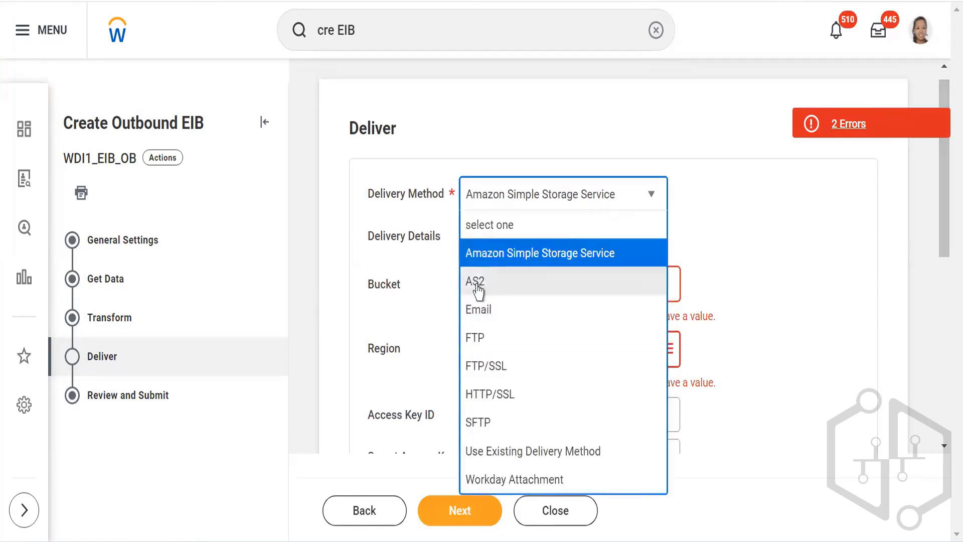
click(476, 285)
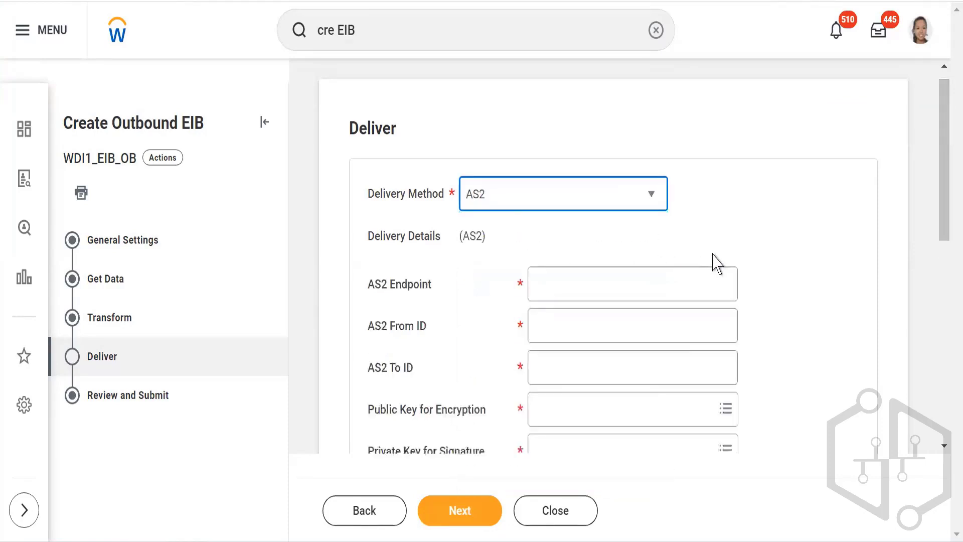
click(798, 240)
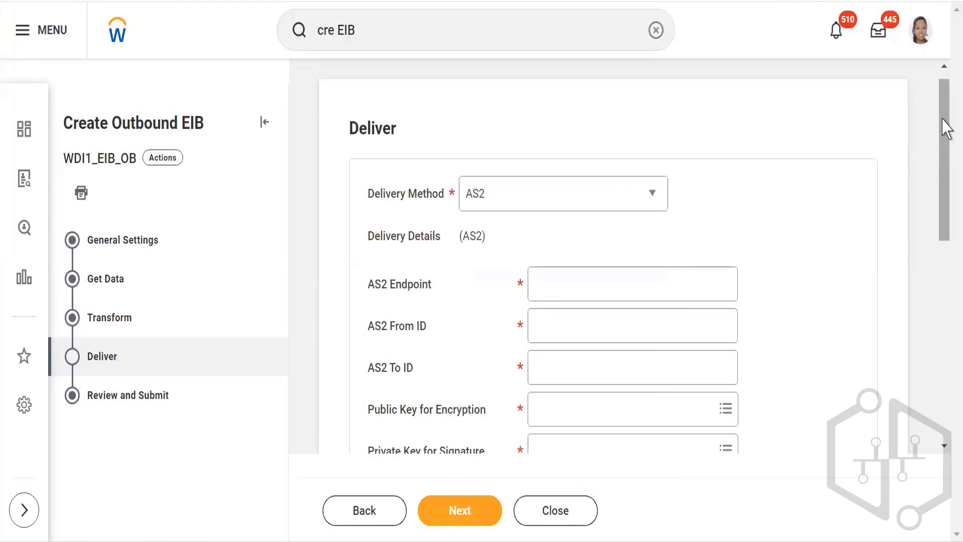
scroll(946, 135, down, 4)
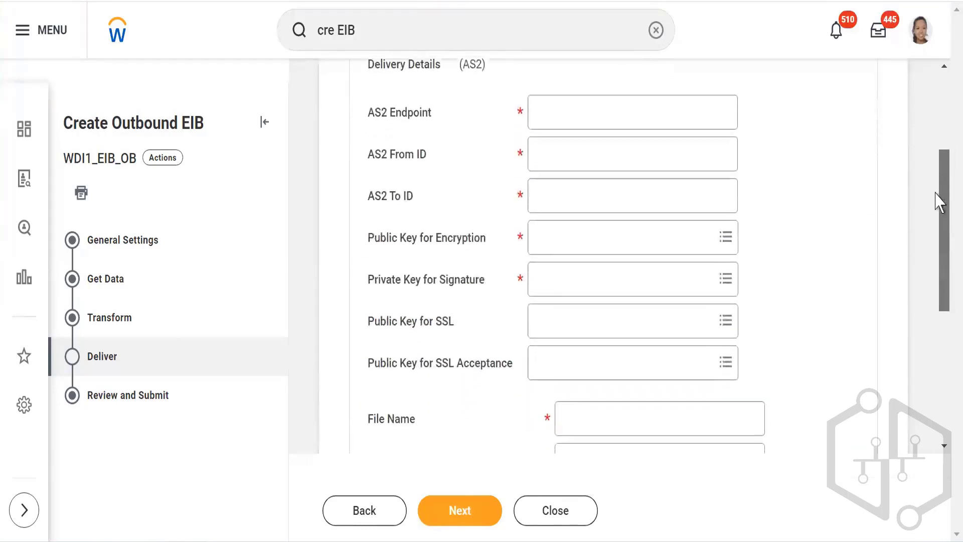
scroll(947, 143, up, 1)
scroll(946, 143, up, 2)
drag(946, 143, 948, 181)
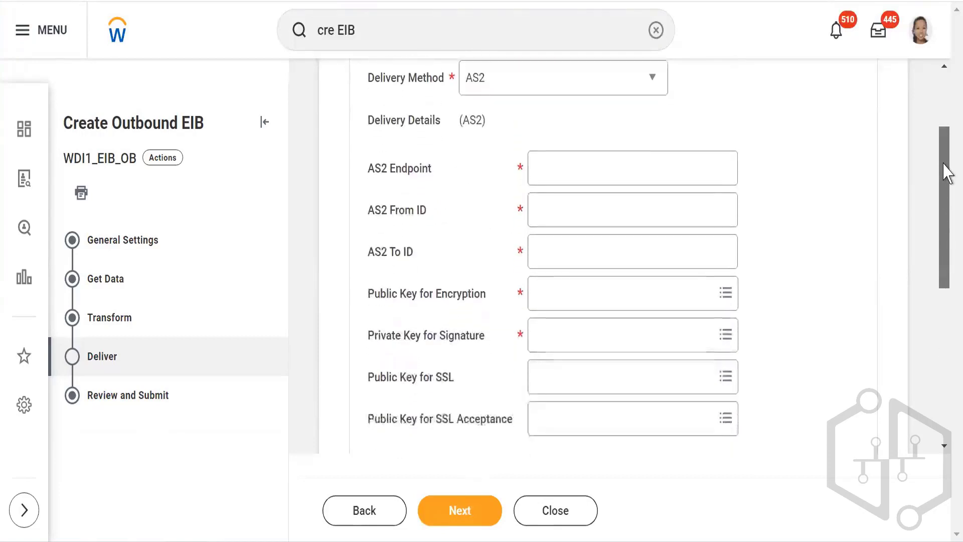
click(567, 180)
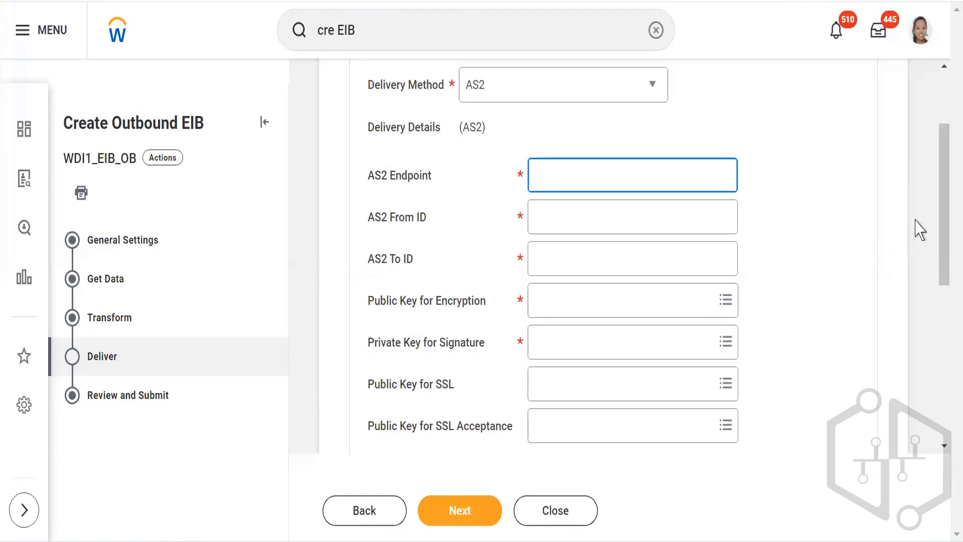
drag(946, 216, 940, 275)
scroll(931, 181, up, 6)
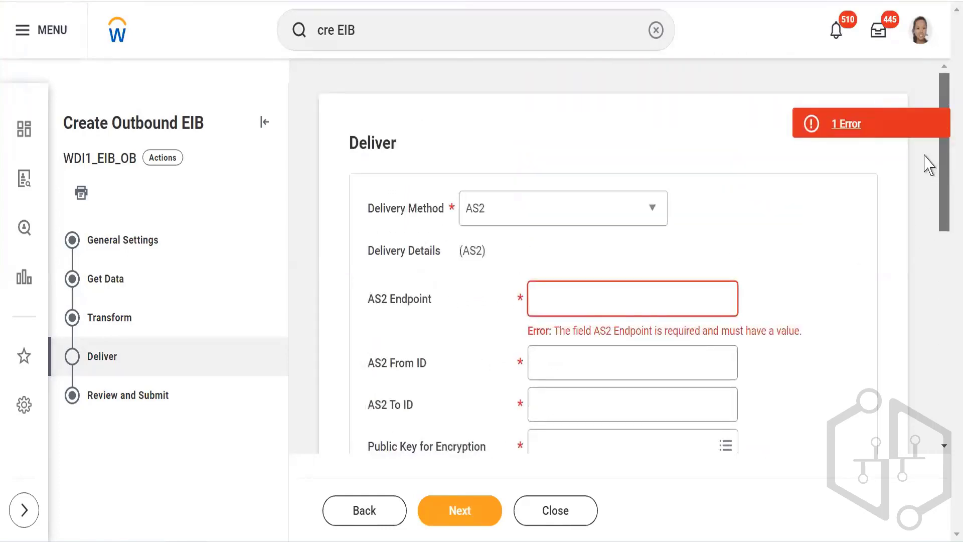
scroll(930, 181, down, 3)
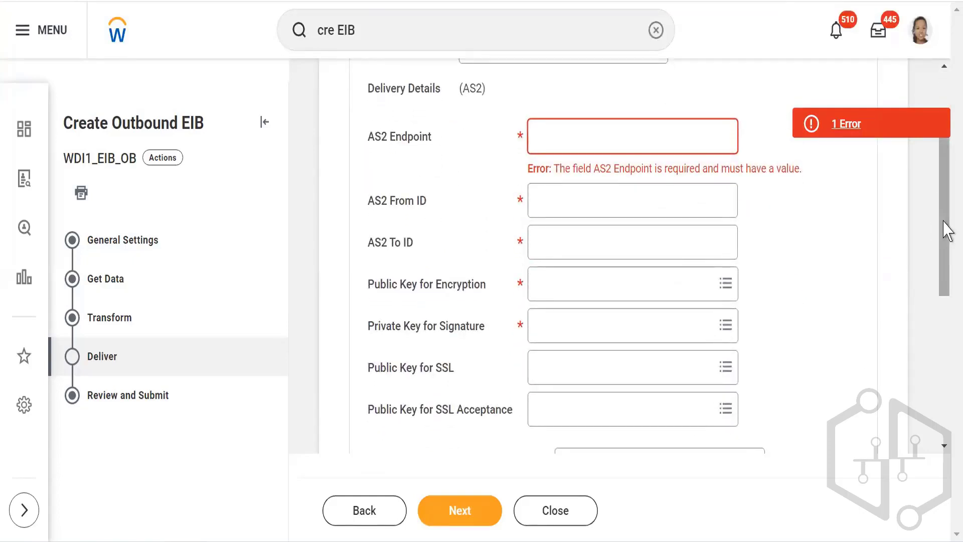
right_click(948, 185)
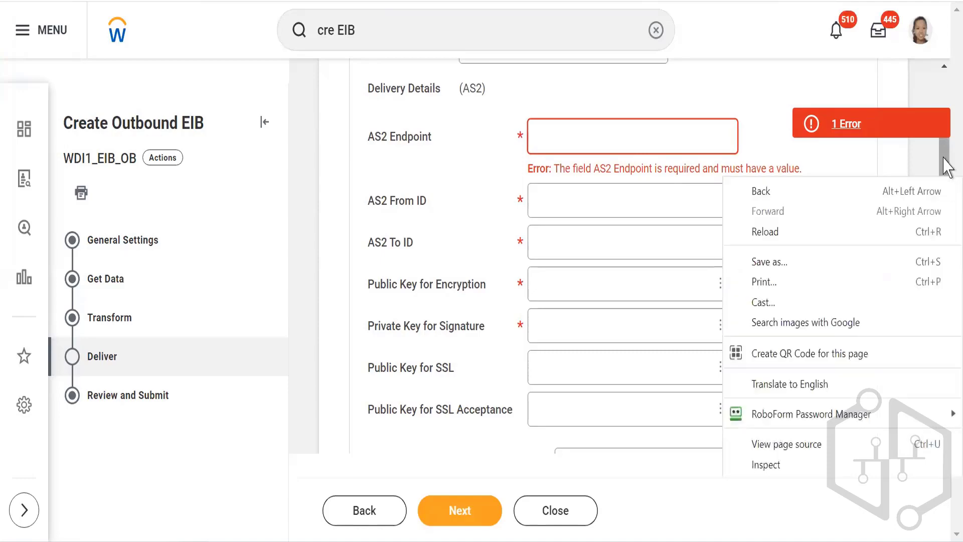
click(947, 161)
scroll(946, 127, up, 2)
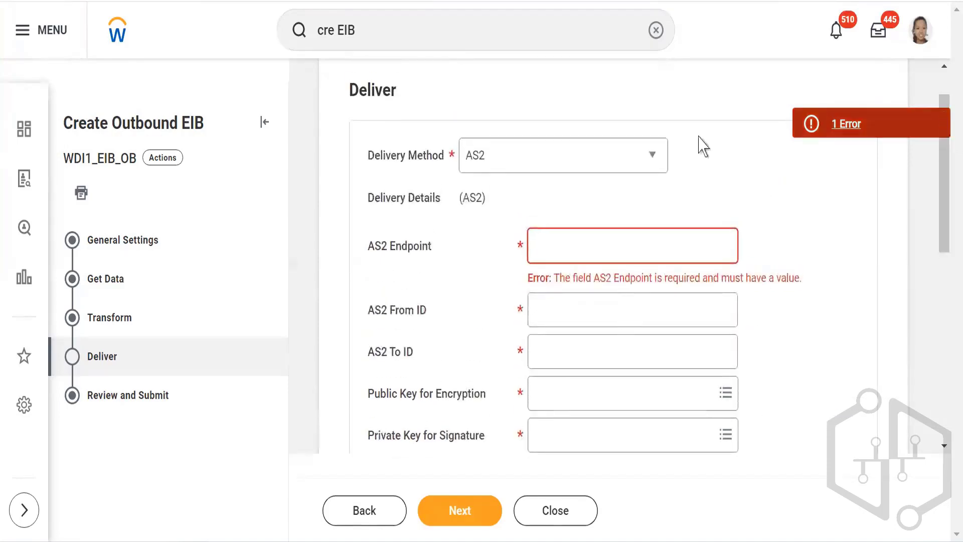
Step: Switch delivery to Email, leave From and To Email Address empty, then reopen the method list
click(642, 160)
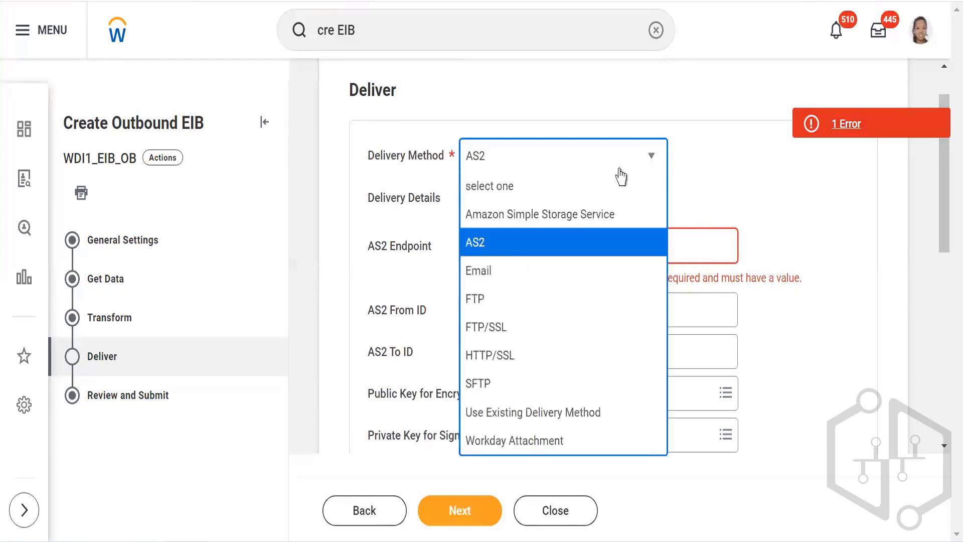
click(474, 273)
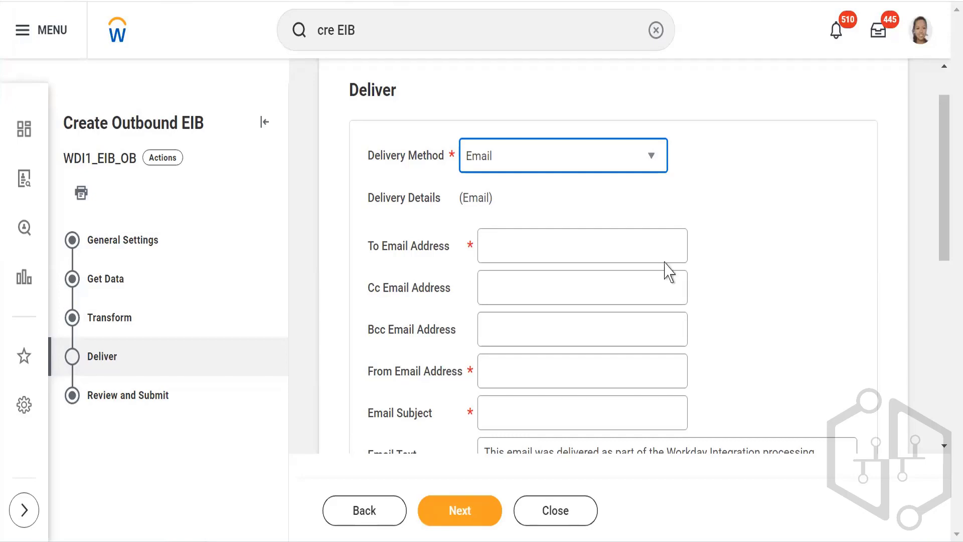
click(522, 380)
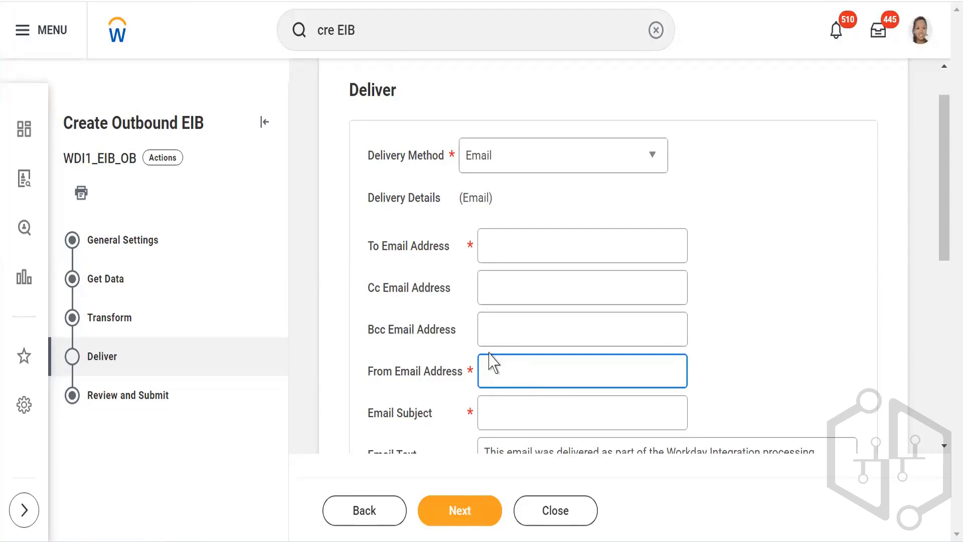
click(736, 361)
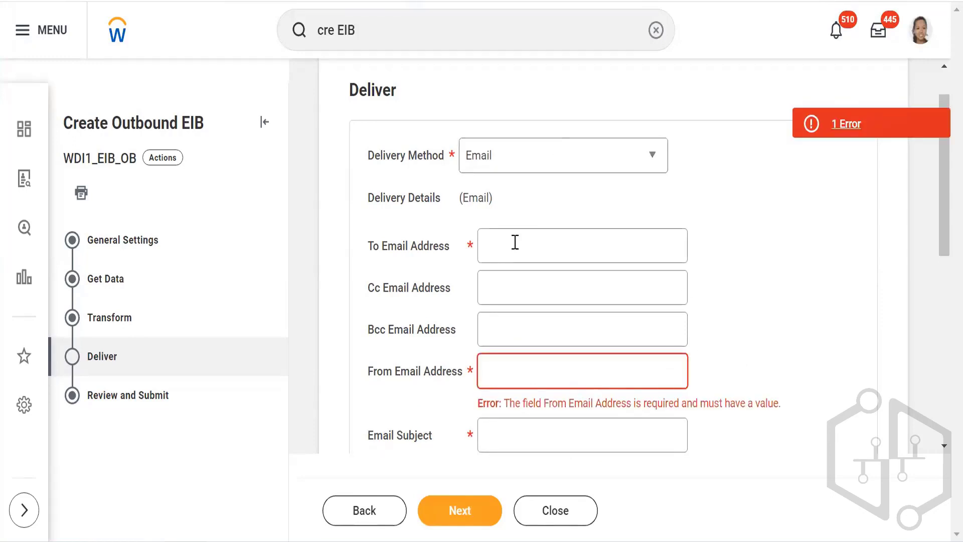
click(500, 253)
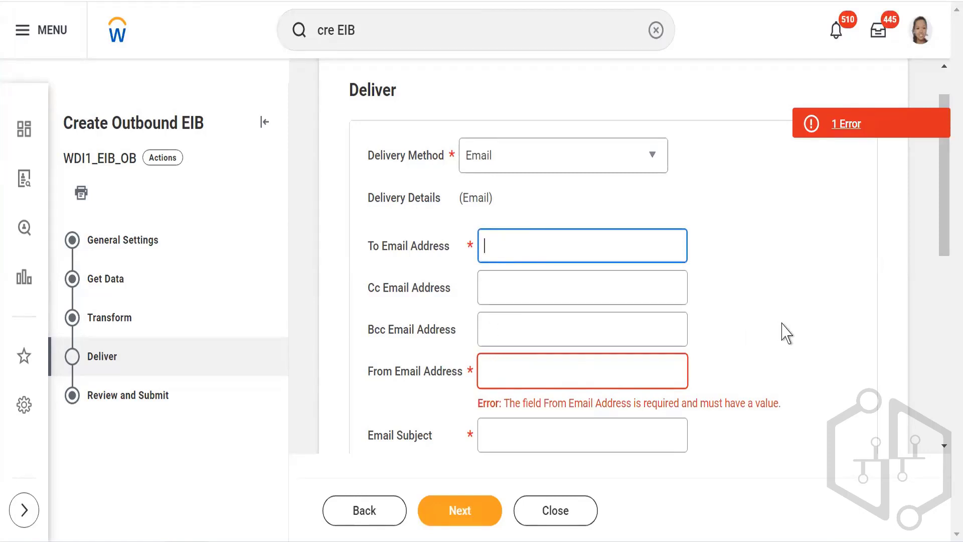
click(945, 265)
scroll(946, 294, down, 3)
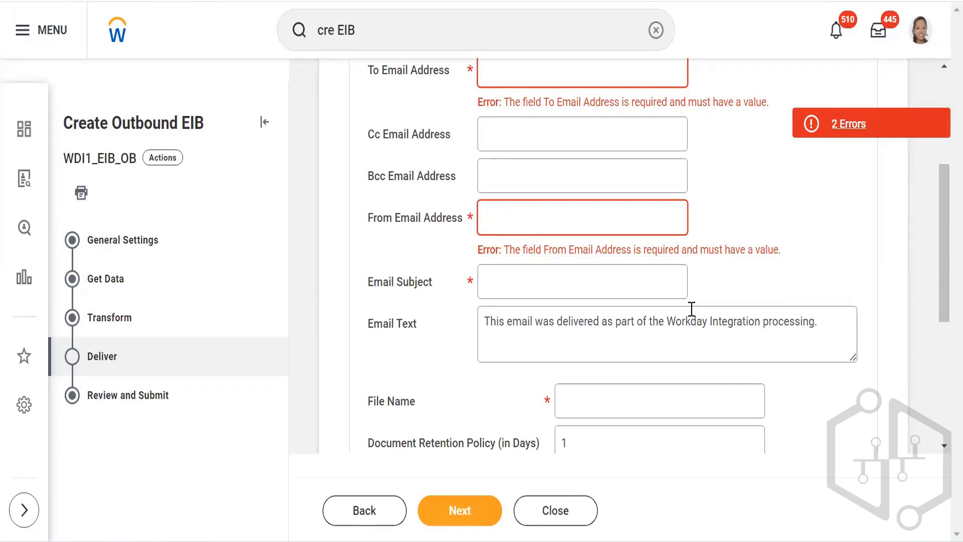
drag(946, 261, 947, 146)
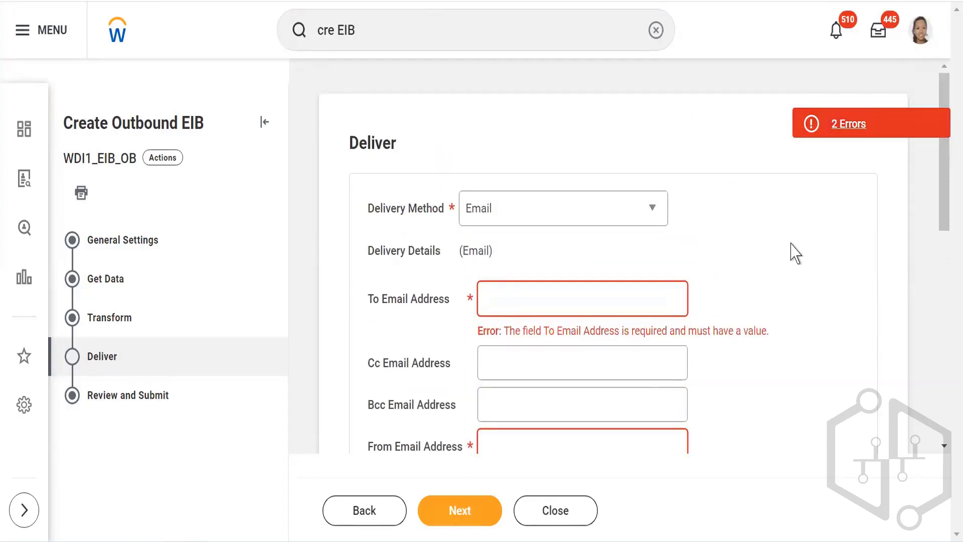
click(655, 219)
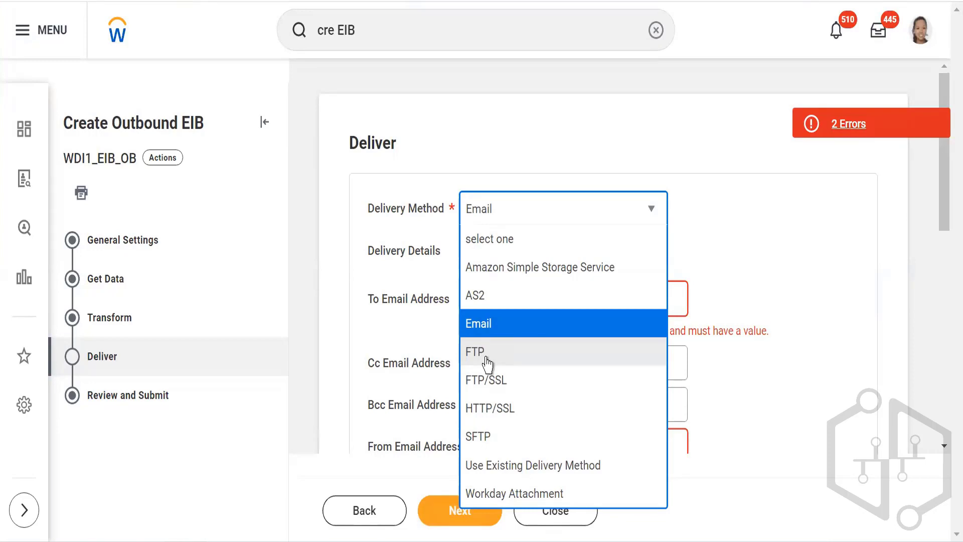
Step: Switch the delivery method to FTP
click(486, 358)
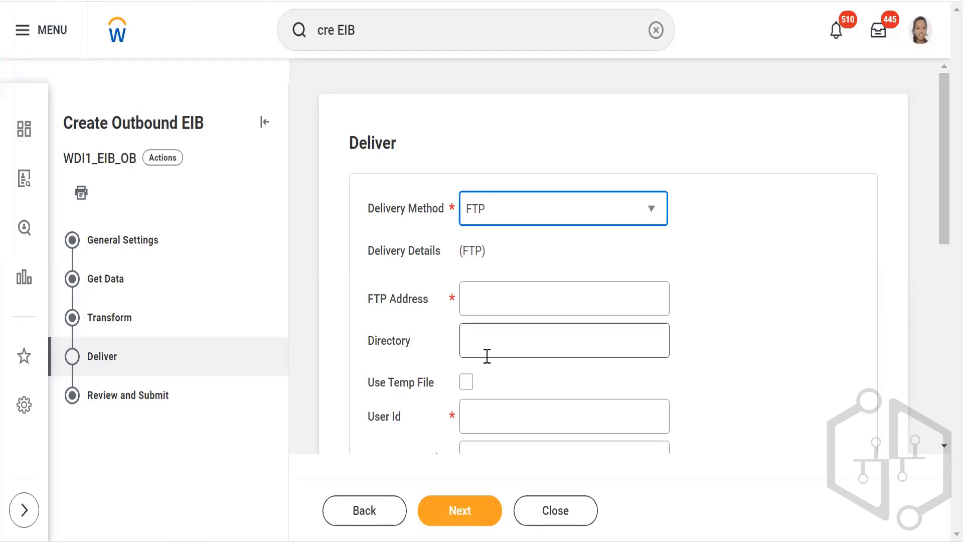
click(742, 287)
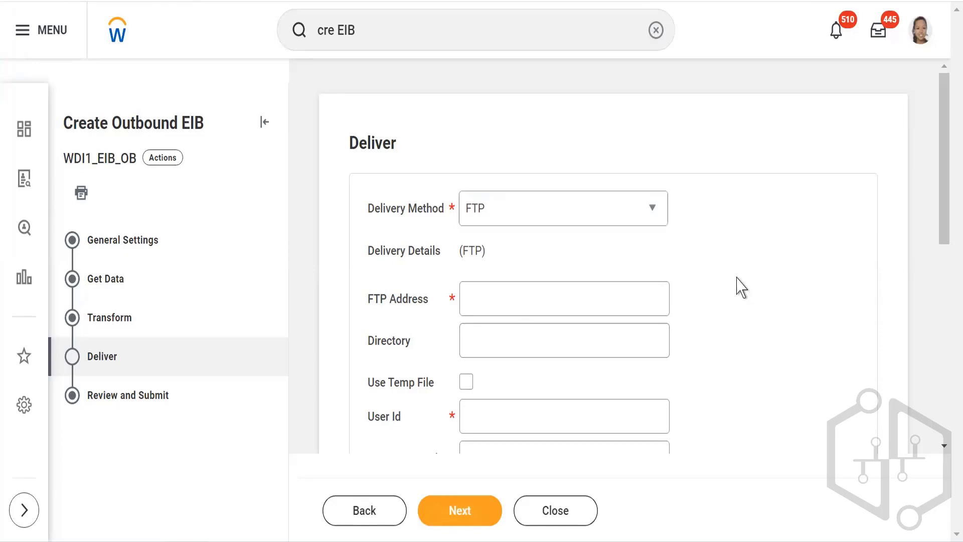
scroll(737, 287, down, 2)
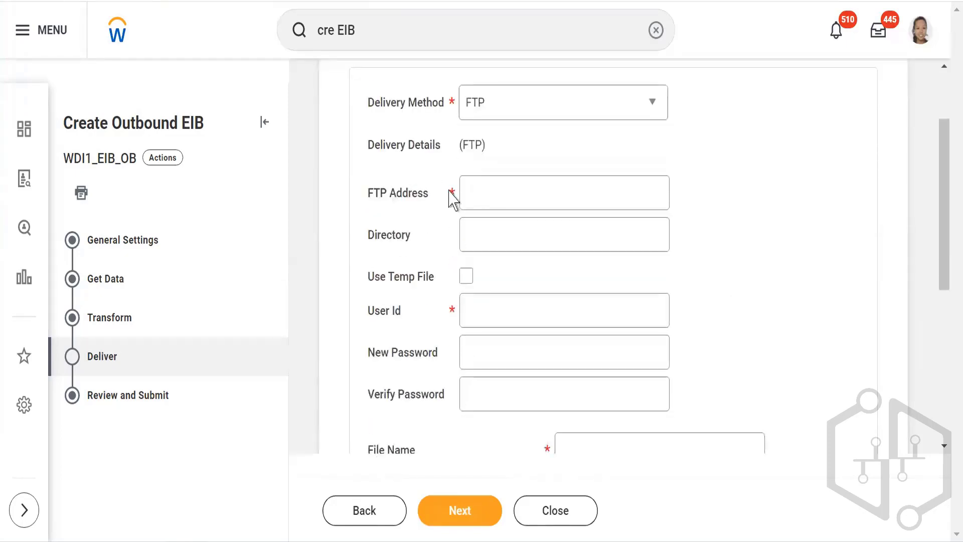
Step: Enter 66.44.22. as the FTP Address and highlight the ftp://x.x.x.x format error
click(492, 186)
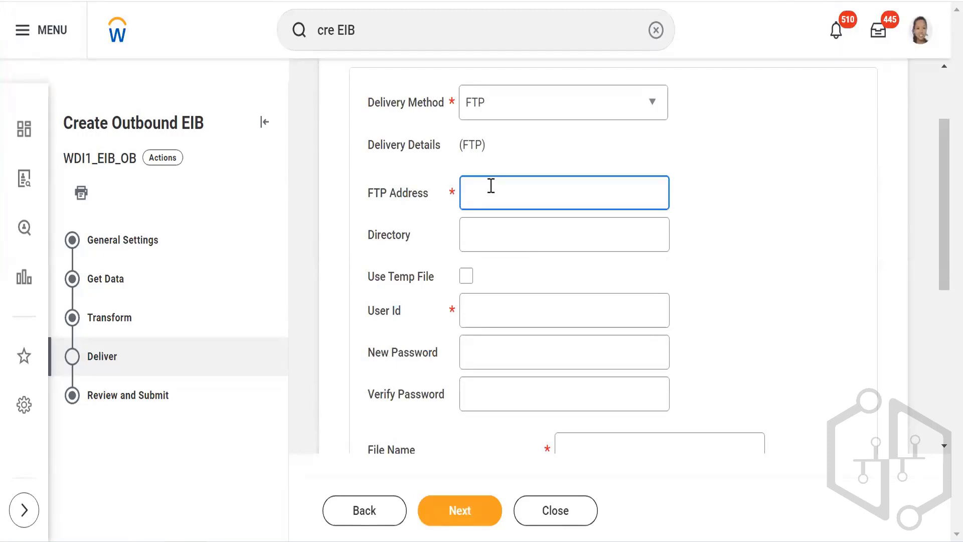
text(66.44.22.)
click(722, 221)
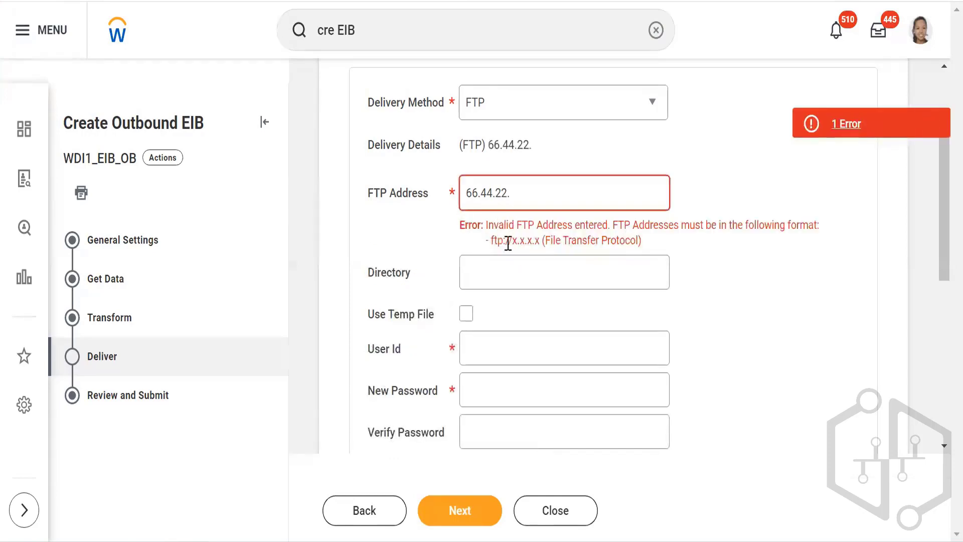
drag(490, 242, 496, 246)
double_click(495, 242)
mouse_move(533, 246)
mouse_down()
mouse_move(555, 254)
mouse_move(541, 250)
mouse_up()
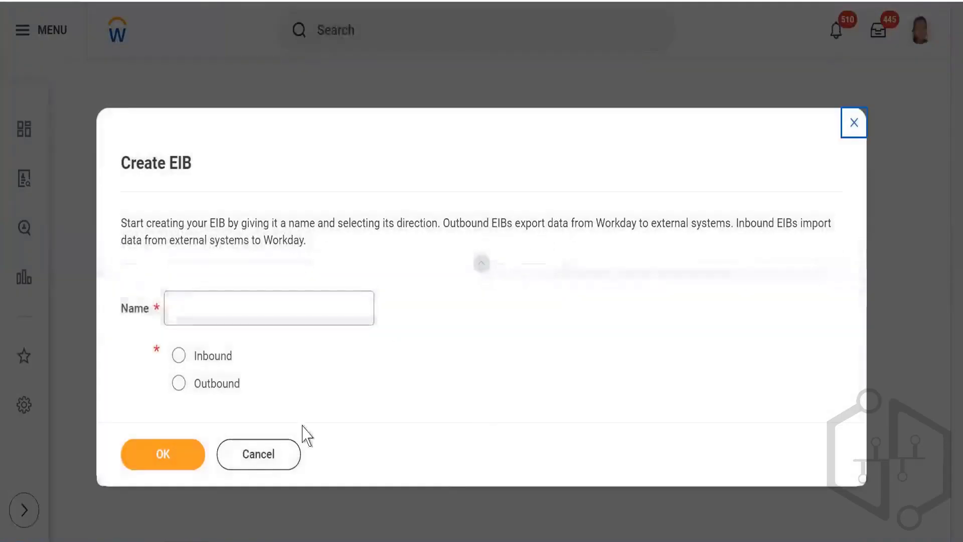
Step: Cancel the new EIB and search globally for WDEi1_EIB_OB
click(258, 452)
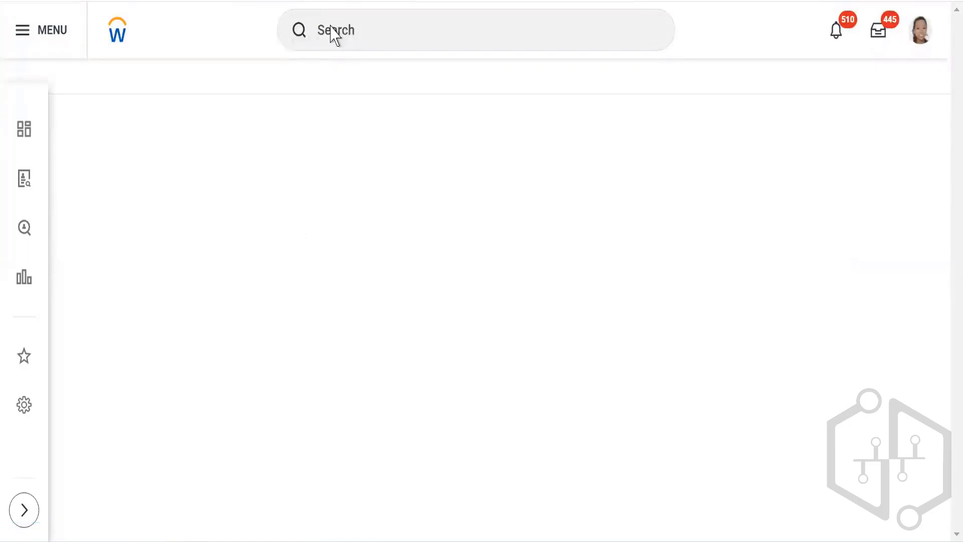
click(344, 28)
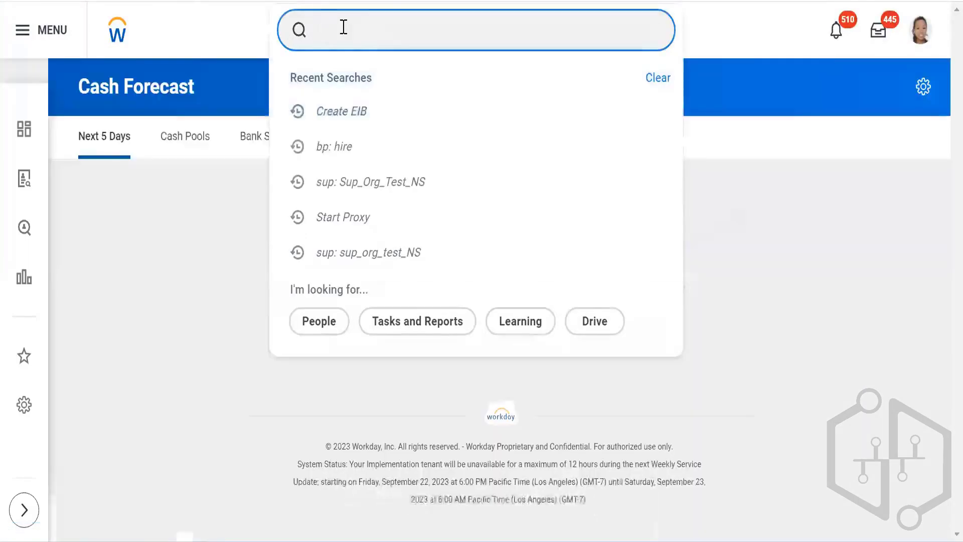
text(WDEi)
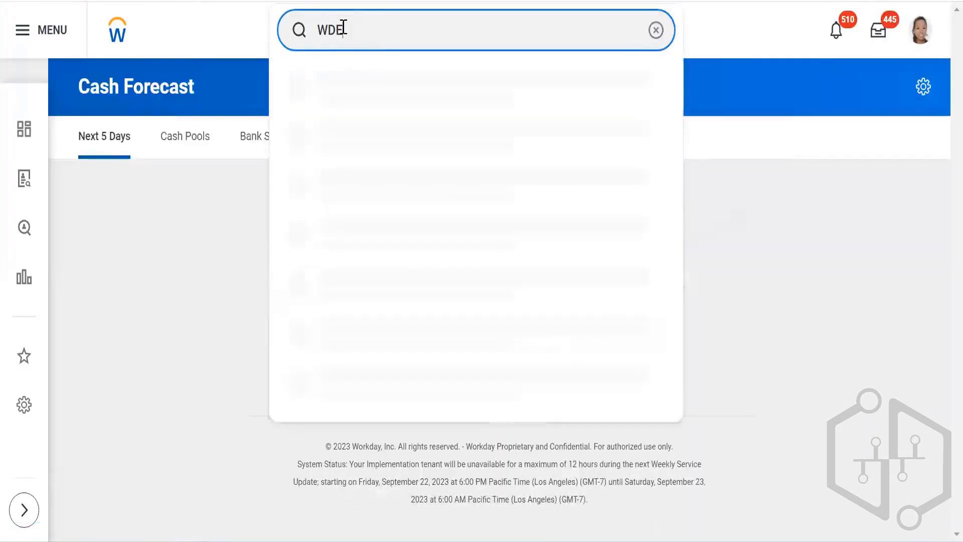
text(1_EIB)
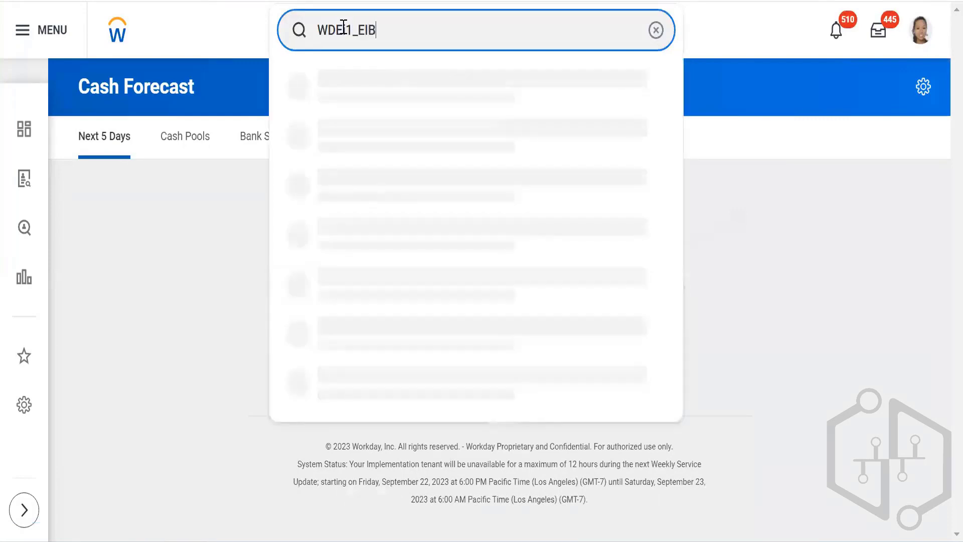
text(_OB)
key(Return)
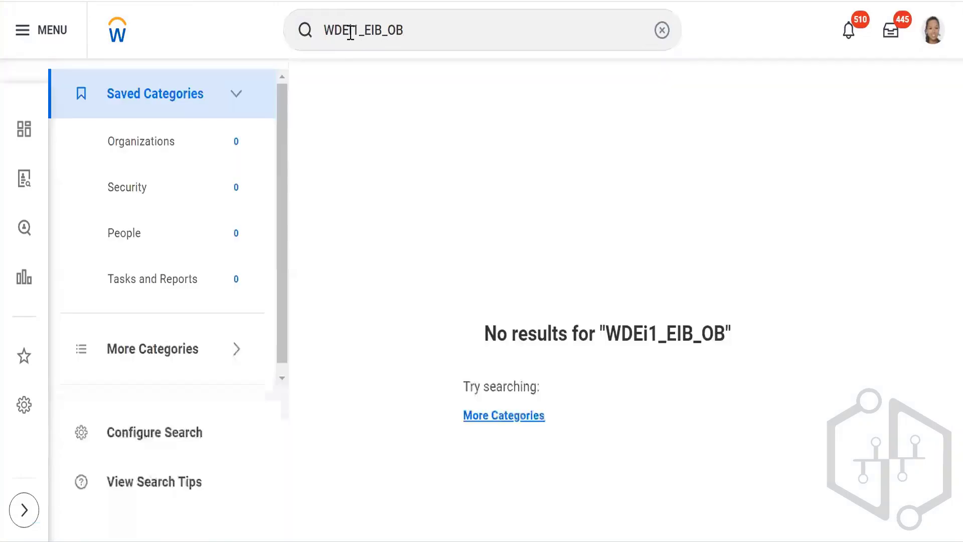
Step: Correct the search term to WDI1_EIB_OB, widen the results and open the integration system
click(348, 29)
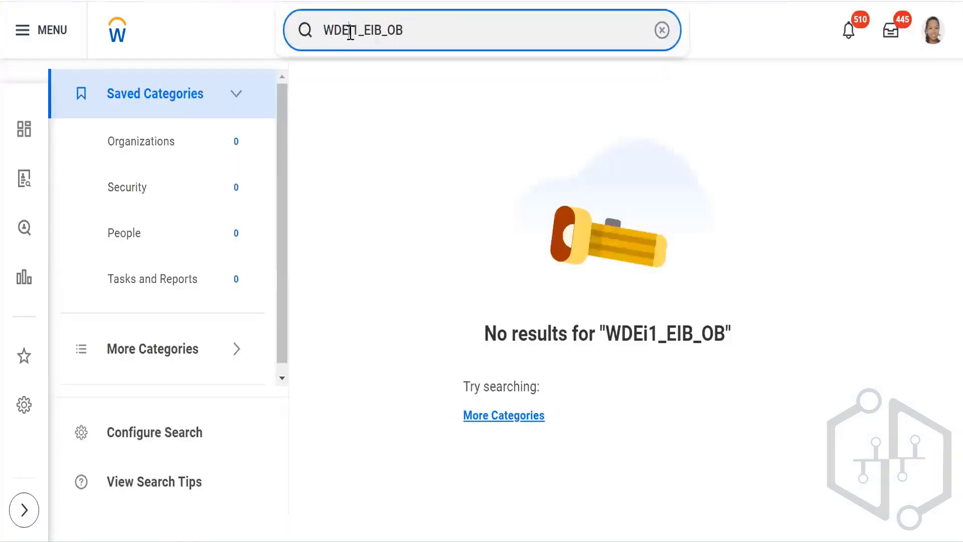
key(BackSpace)
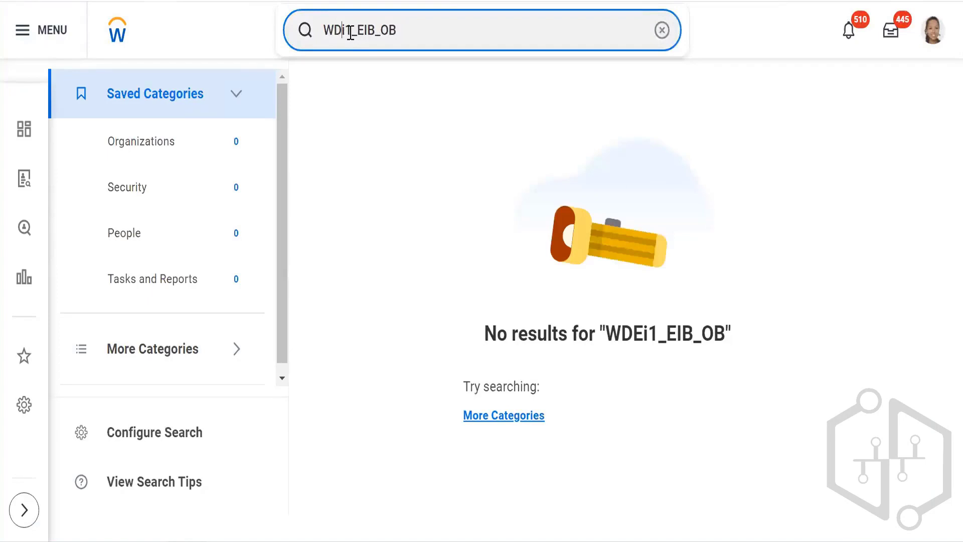
key(Delete)
text(I)
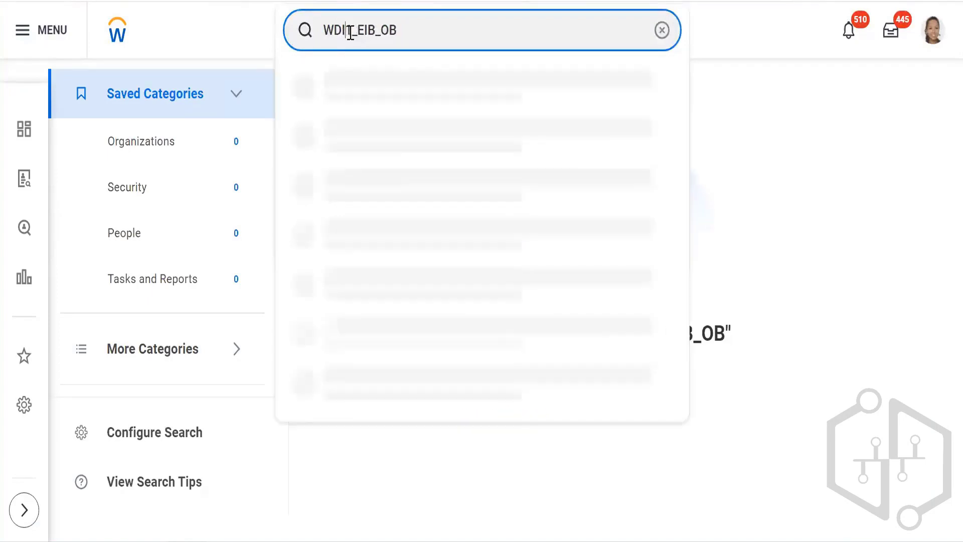
click(536, 31)
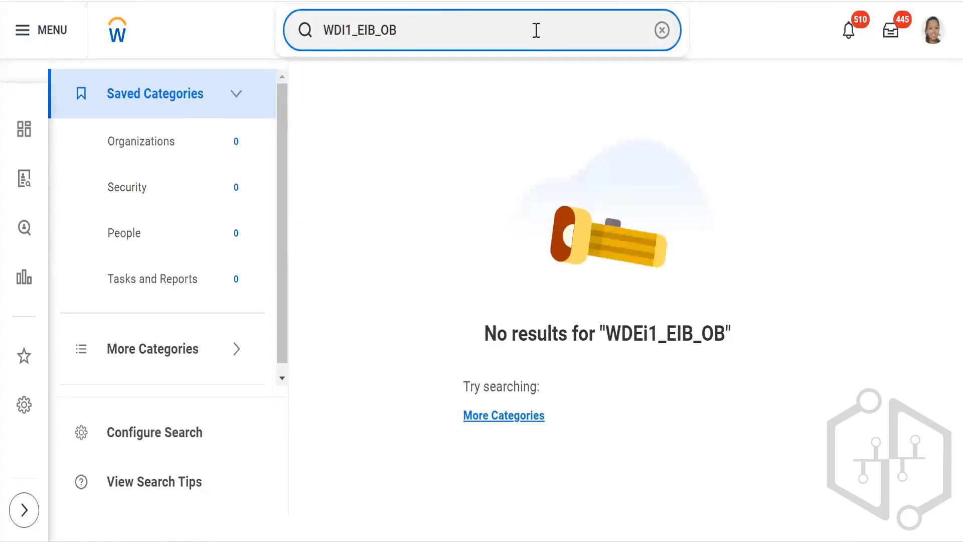
key(Return)
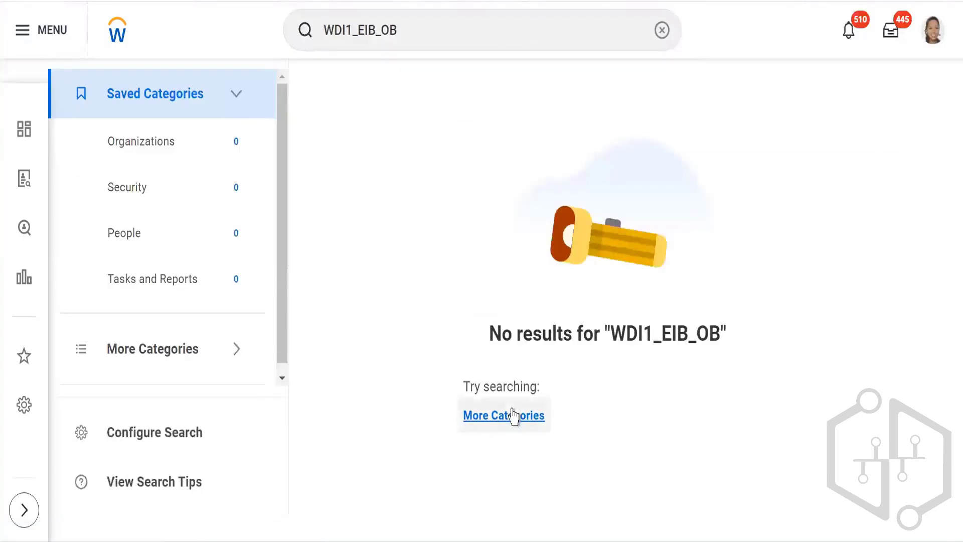
click(513, 415)
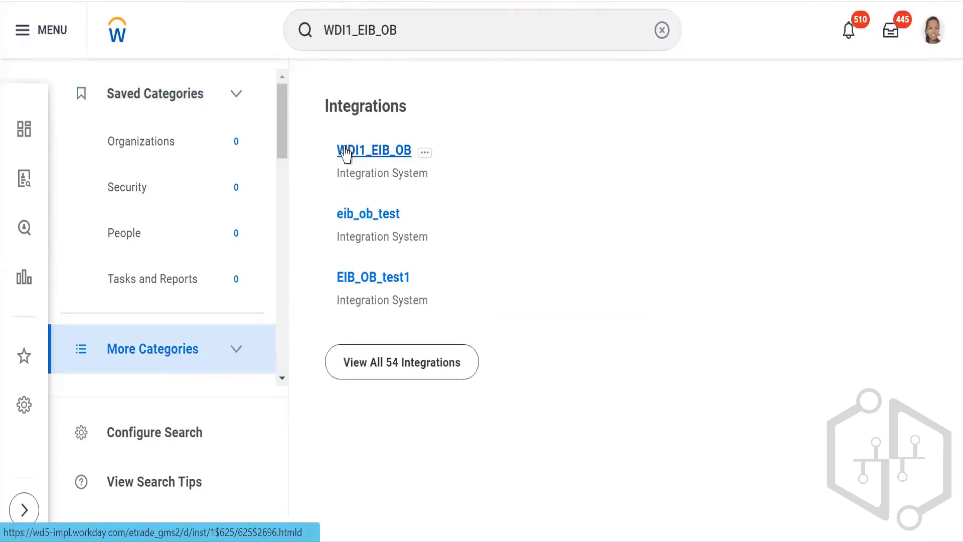
click(346, 152)
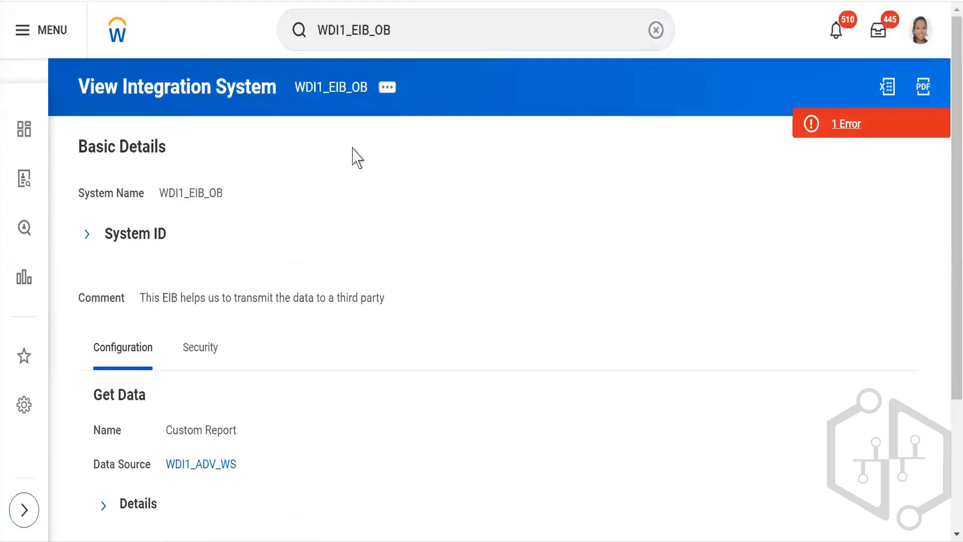
Step: Choose Enterprise Interface > Edit from WDI1_EIB_OB's related actions
click(388, 88)
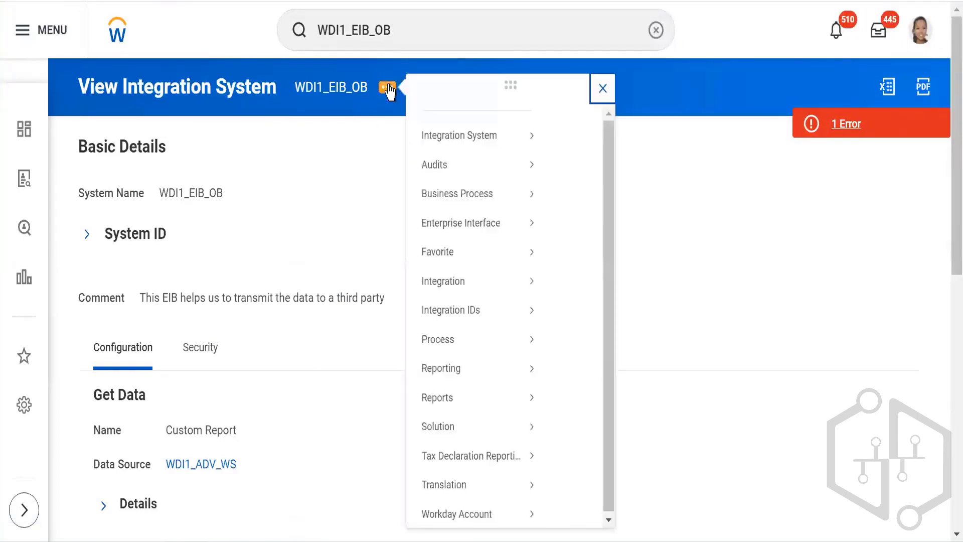
mouse_move(488, 245)
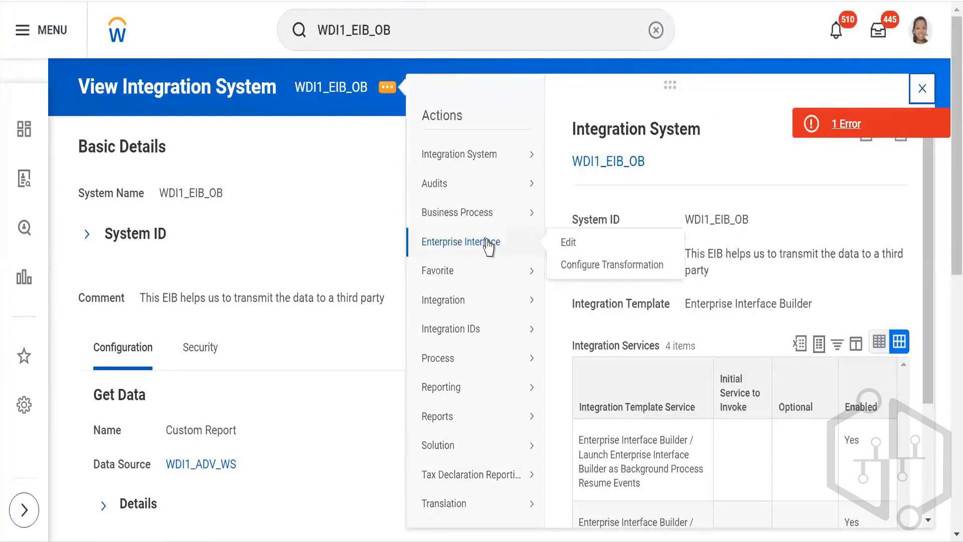
click(567, 243)
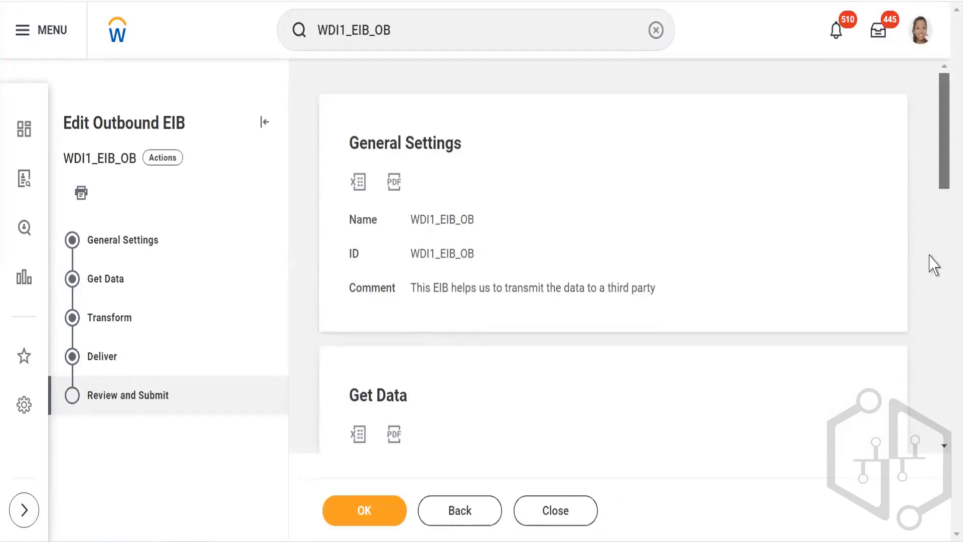
scroll(929, 264, down, 15)
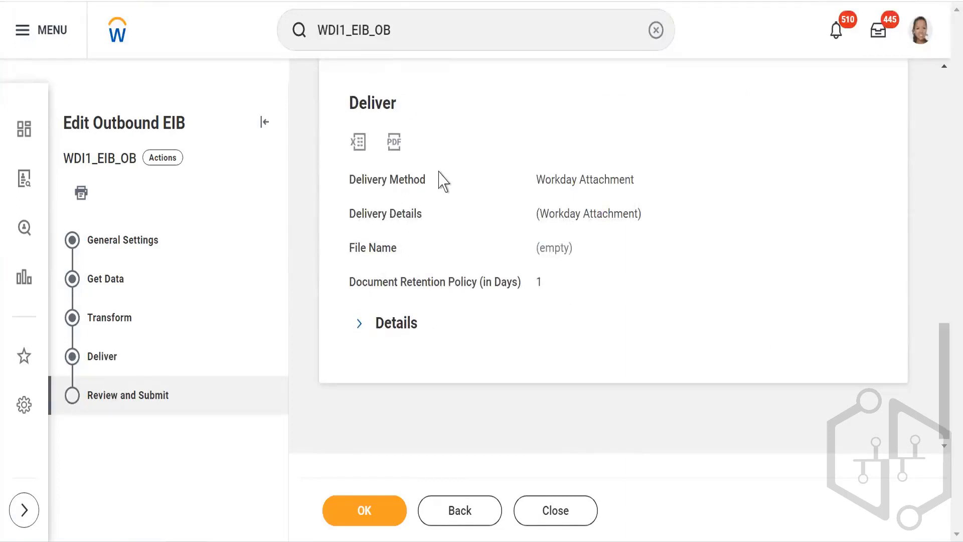
triple_click(660, 189)
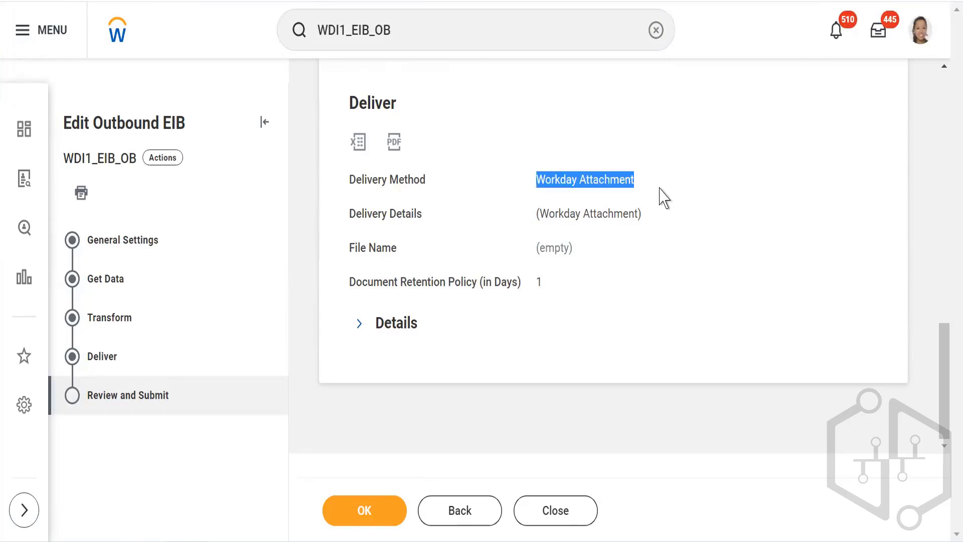
triple_click(622, 217)
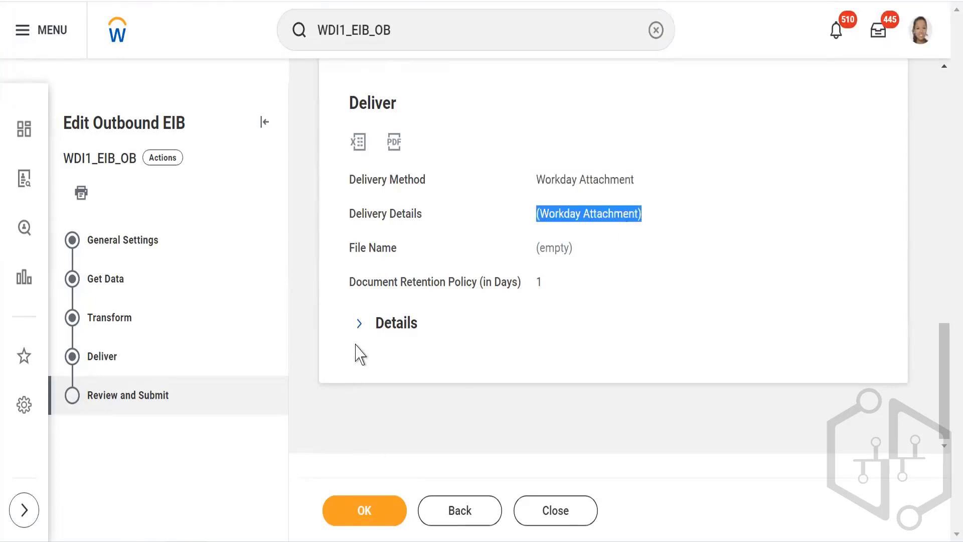
Step: On the Deliver step, set the delivery method to FTP and focus FTP Address
click(97, 354)
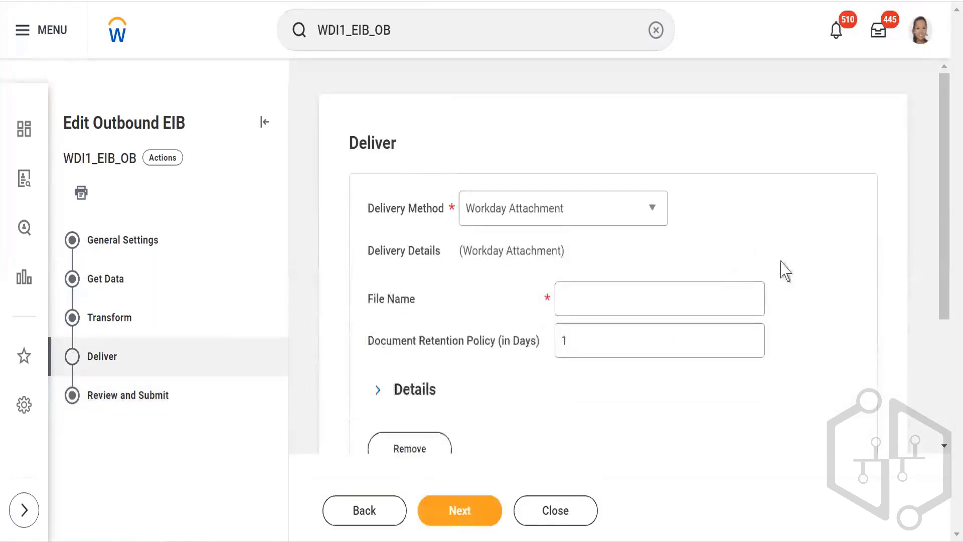
drag(946, 155, 946, 198)
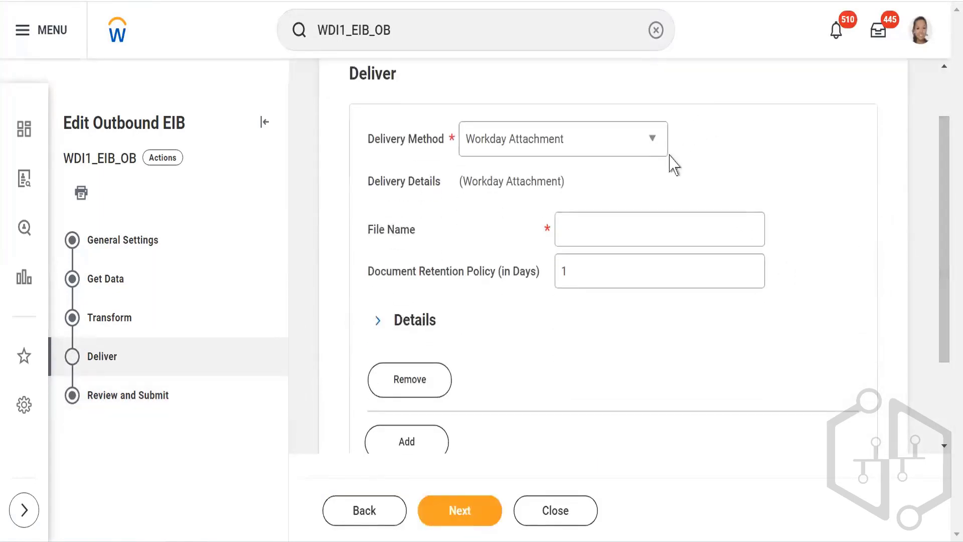
click(639, 148)
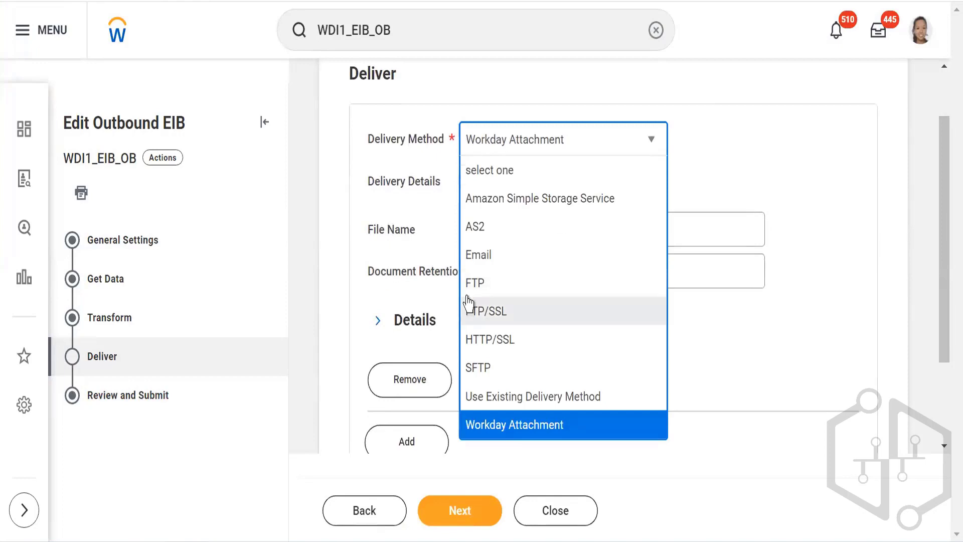
click(474, 287)
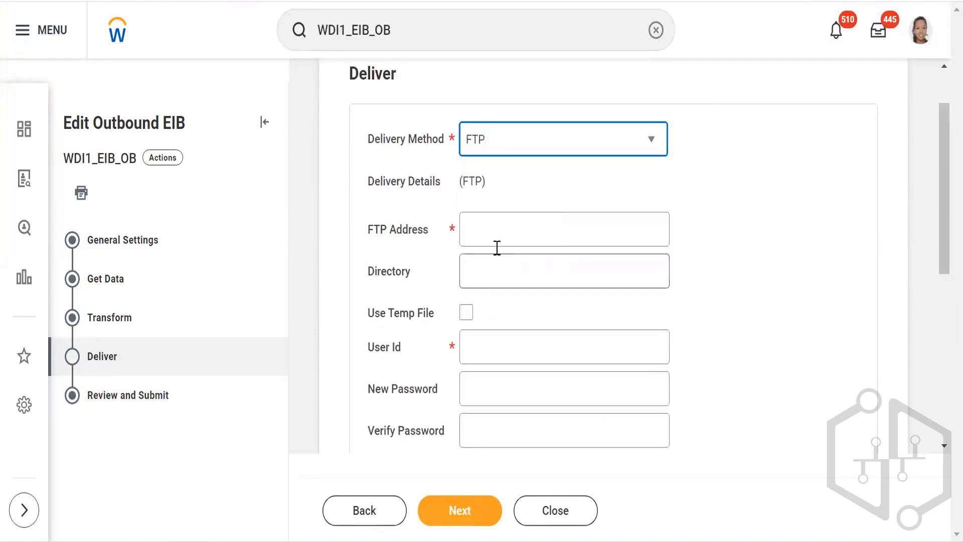
click(472, 229)
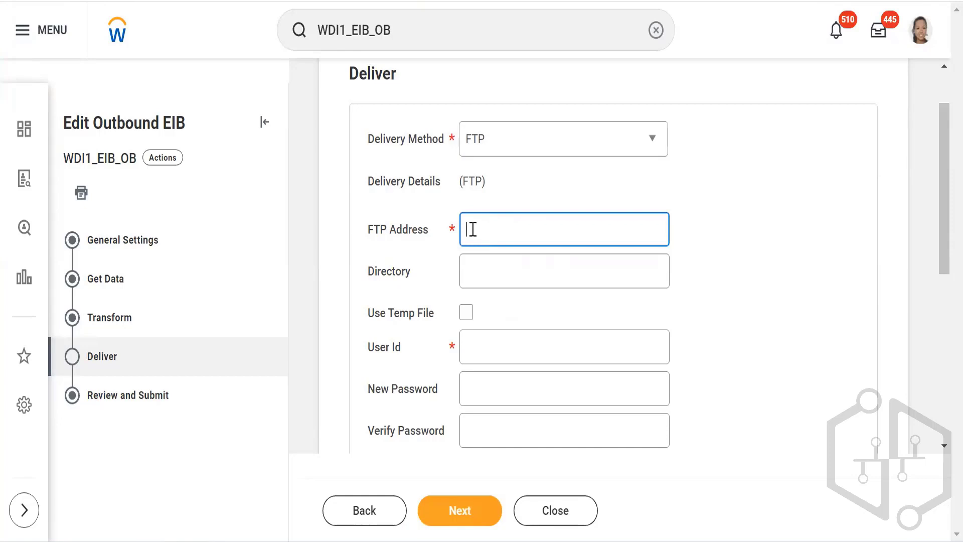
Step: Leave Directory empty and scroll down to the User Id, password and File Name fields
click(484, 278)
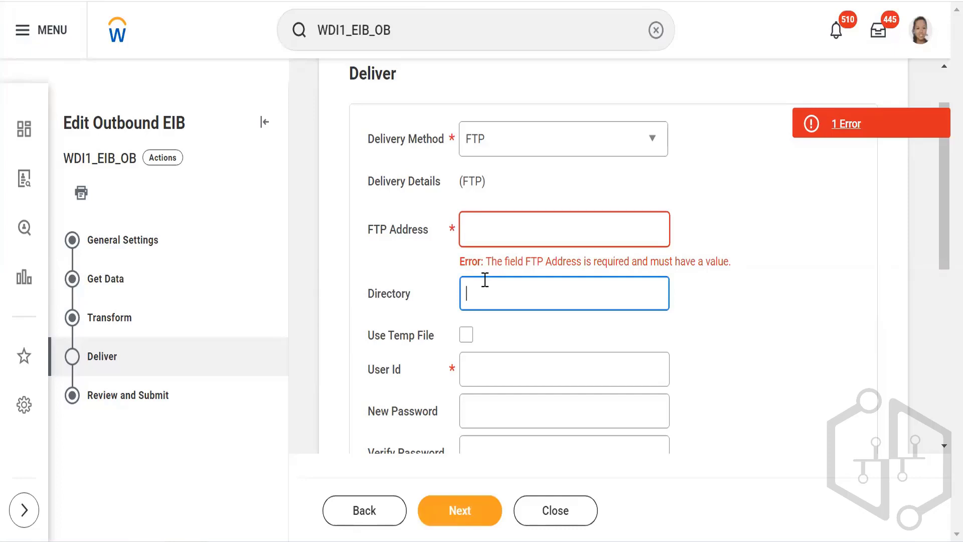
click(779, 300)
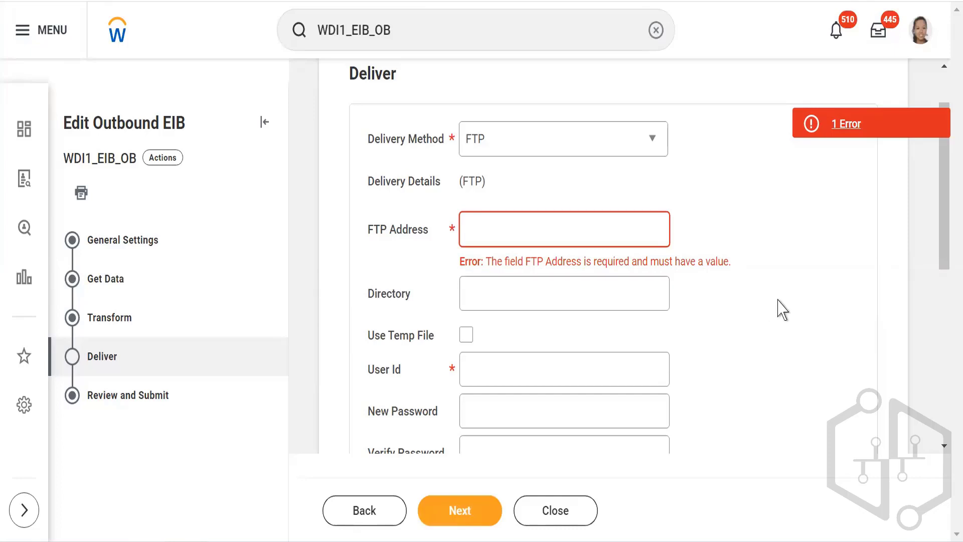
scroll(779, 300, down, 3)
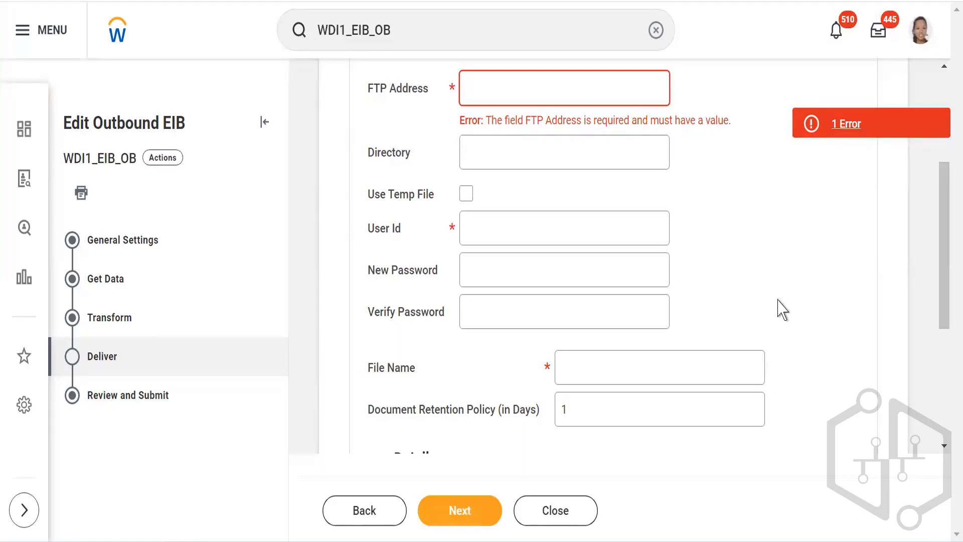
Step: Review the Deliver step's delivery method options, leave FTP selected, then reopen the list
scroll(783, 310, up, 5)
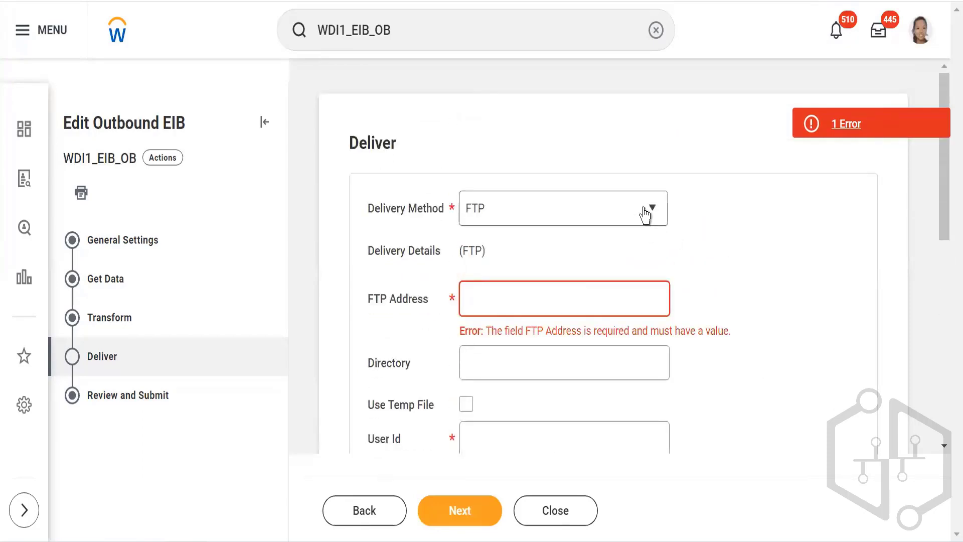
click(645, 214)
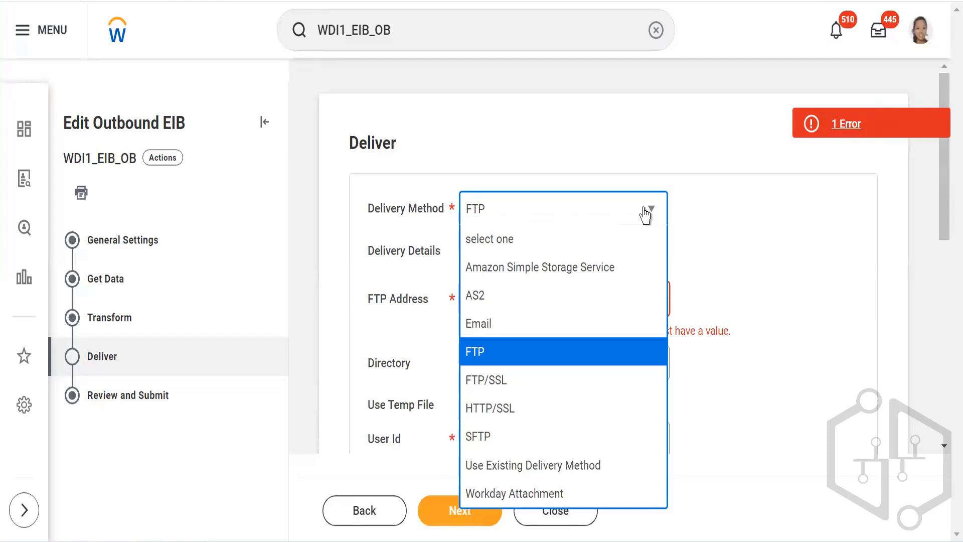
click(832, 251)
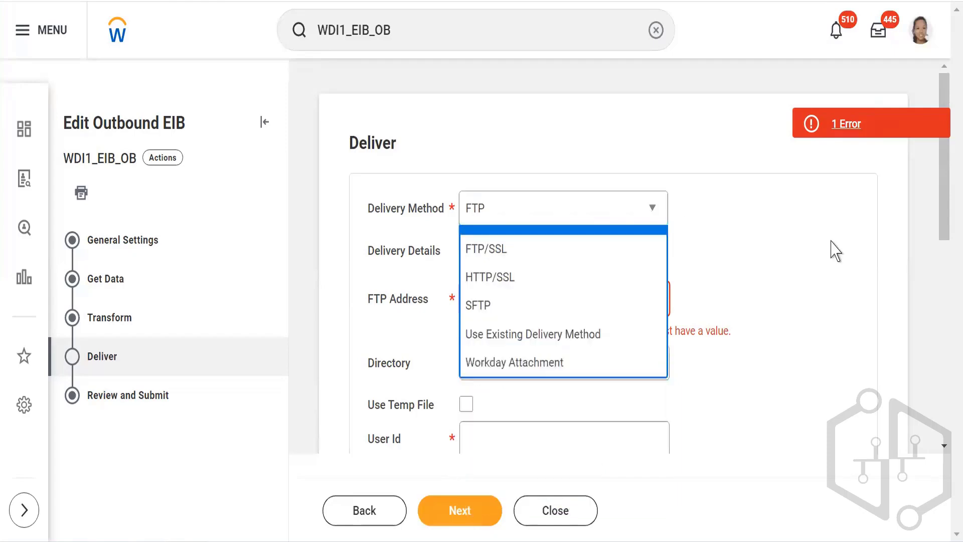
click(477, 304)
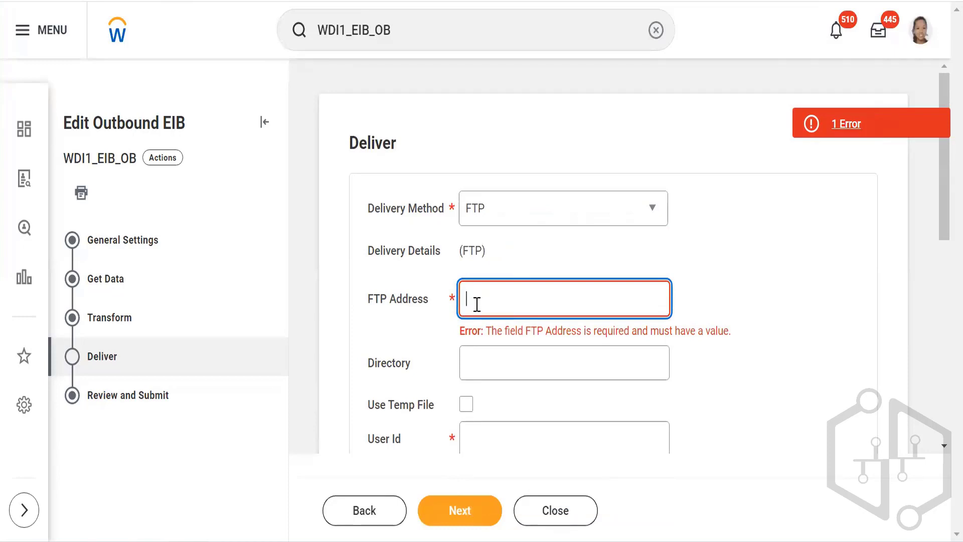
click(654, 211)
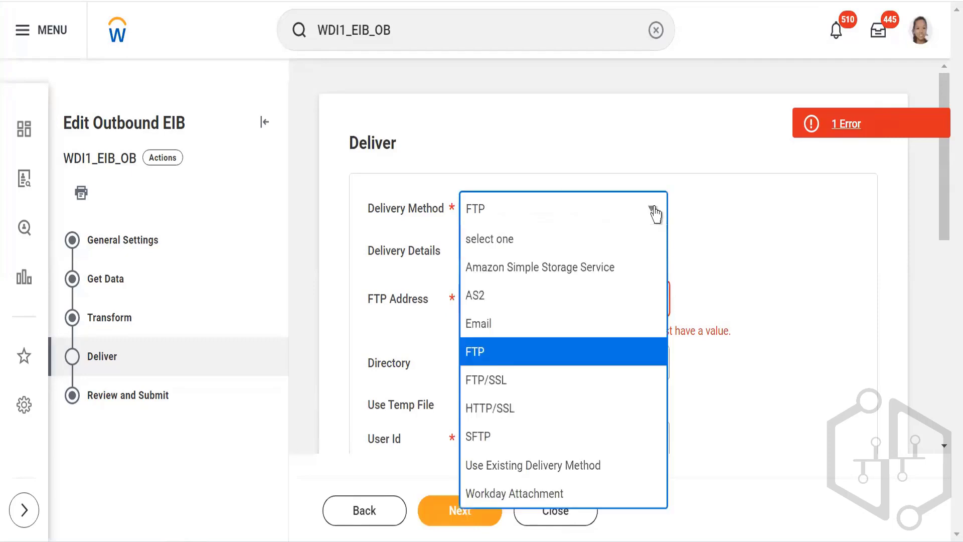
Step: Choose FTP/SSL as the Deliver step's delivery method
click(490, 384)
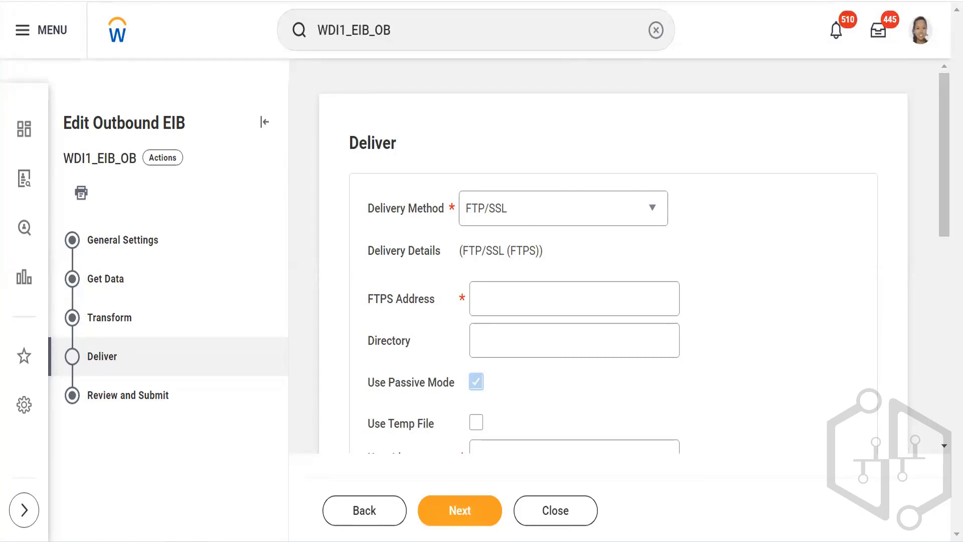
Step: Open the Workday site's certificate from Chrome's secure-connection details
click(95, 2)
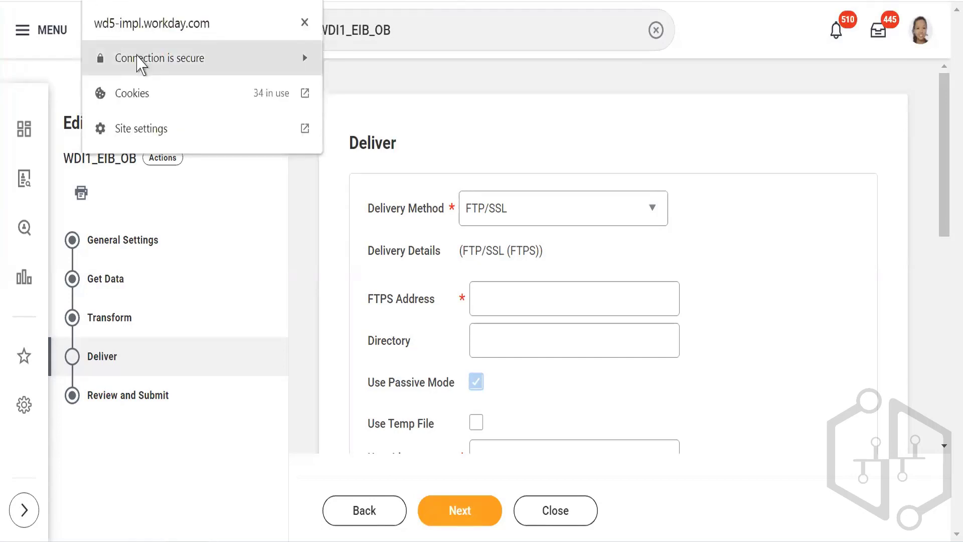
click(140, 58)
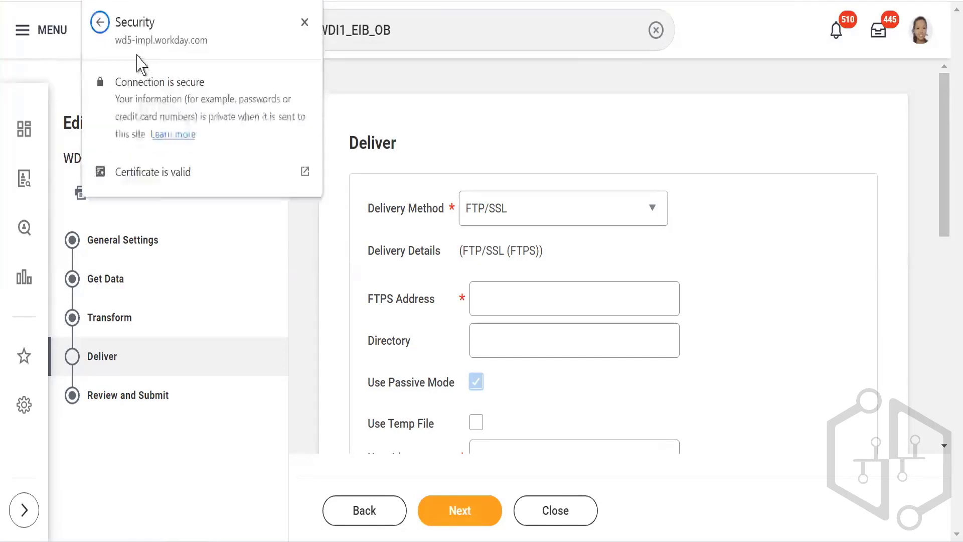
click(128, 176)
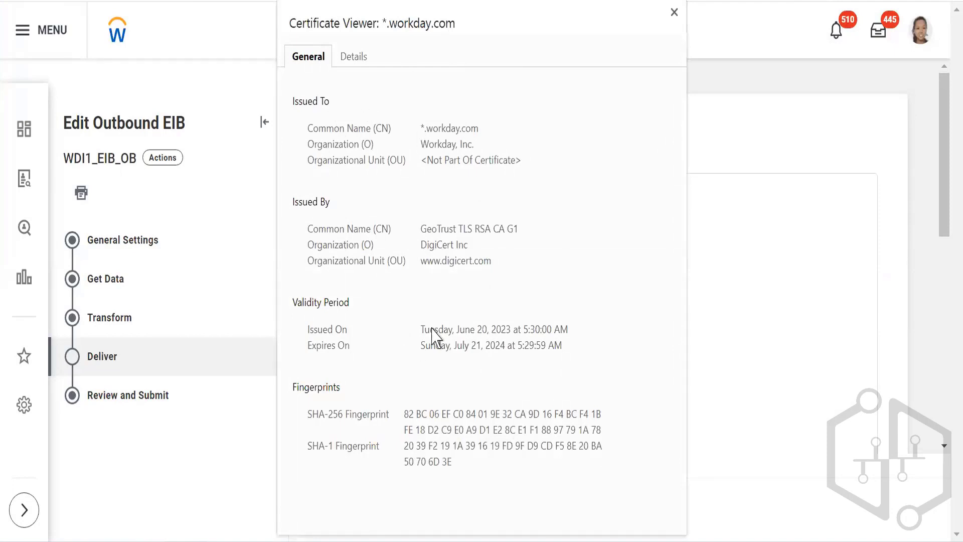
Step: Highlight the certificate's workday common name, Workday, Inc. organization, and GeoTrust issuer details
double_click(431, 129)
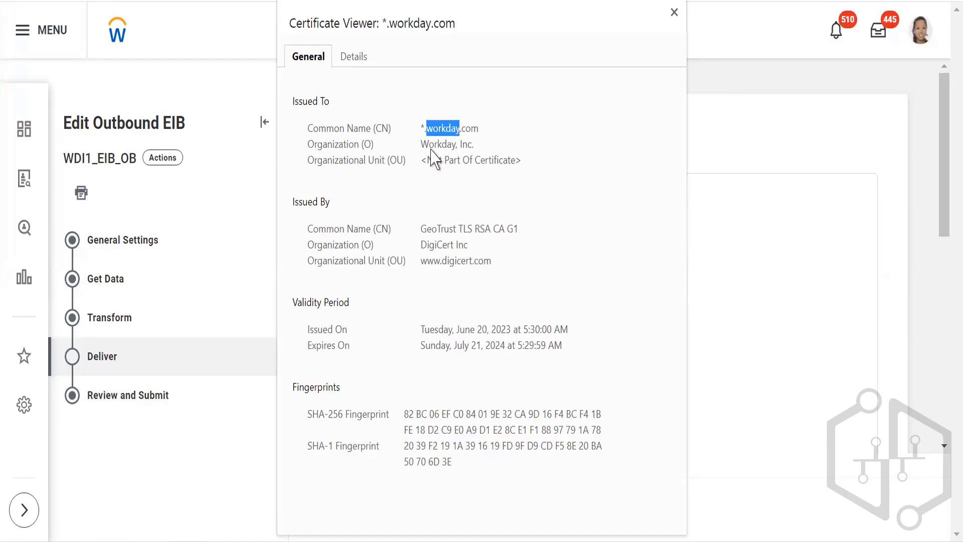
click(437, 148)
triple_click(437, 146)
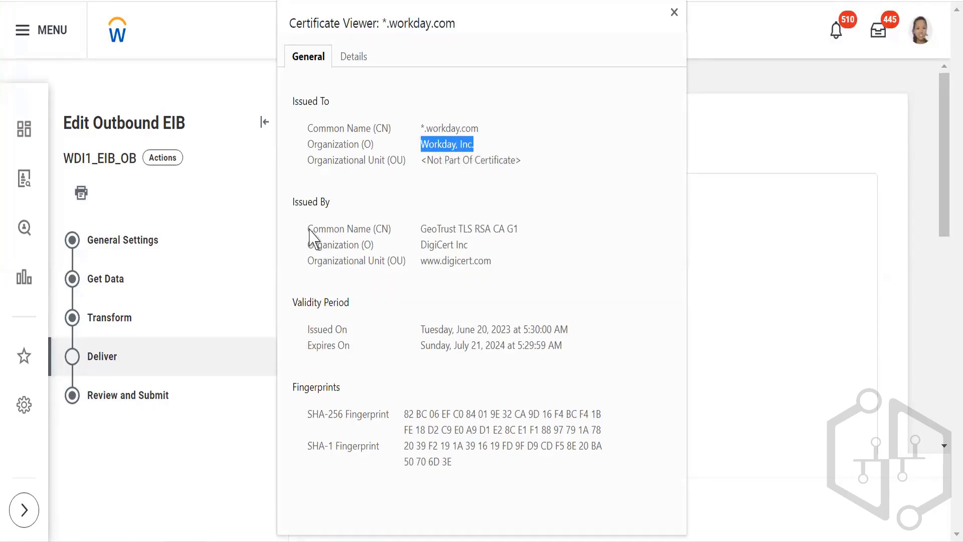
drag(421, 229, 526, 246)
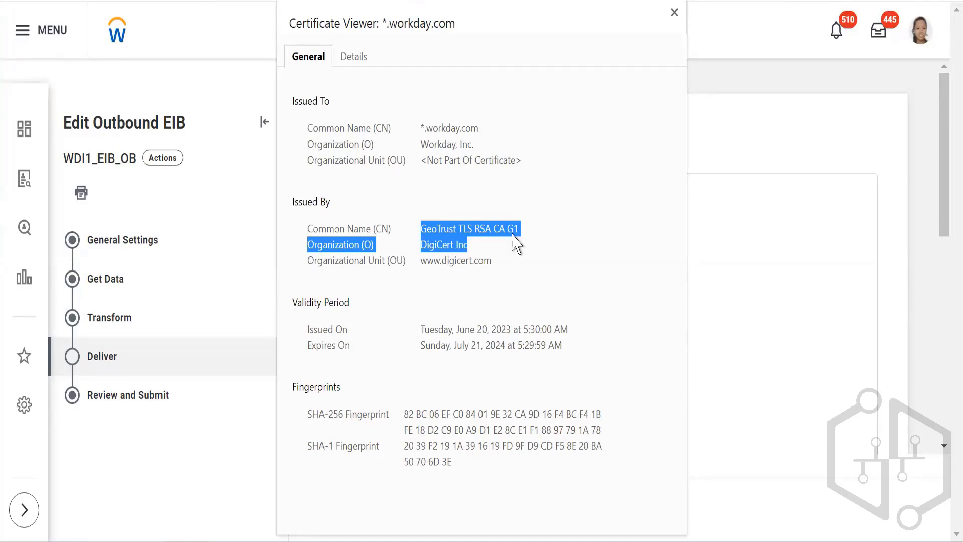
Step: Highlight the OU, CN, SHA-1 and SHA-256 fingerprint labels in the Certificate Viewer
click(384, 261)
triple_click(384, 261)
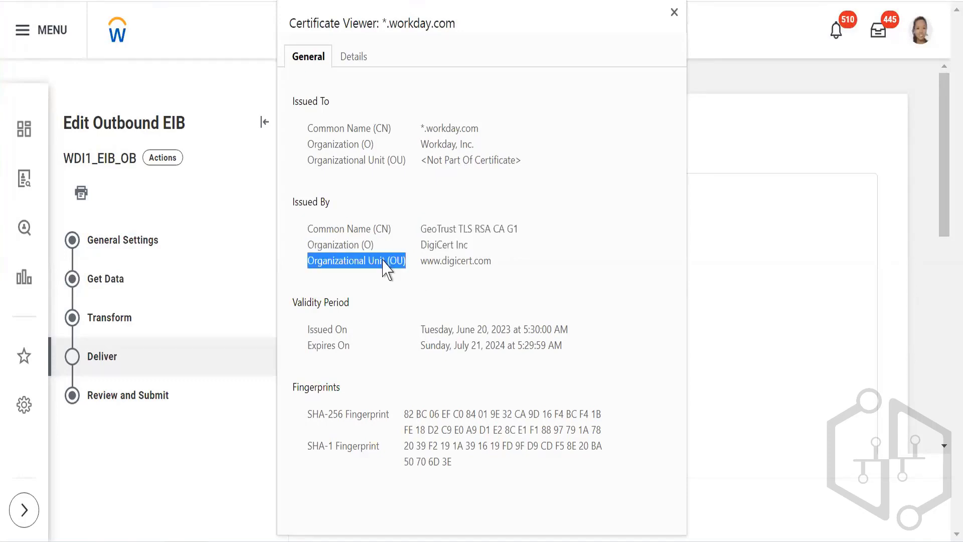
triple_click(307, 229)
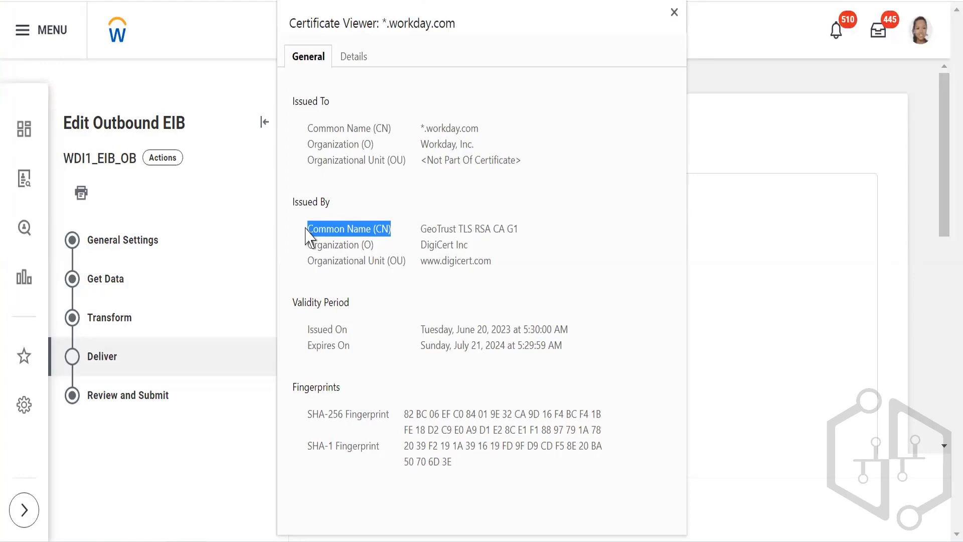
triple_click(318, 451)
click(320, 422)
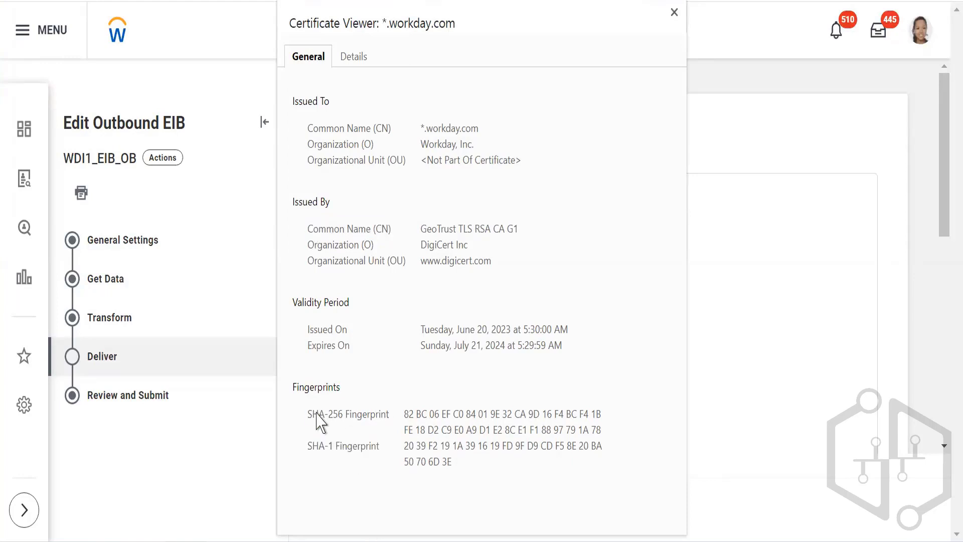
triple_click(321, 422)
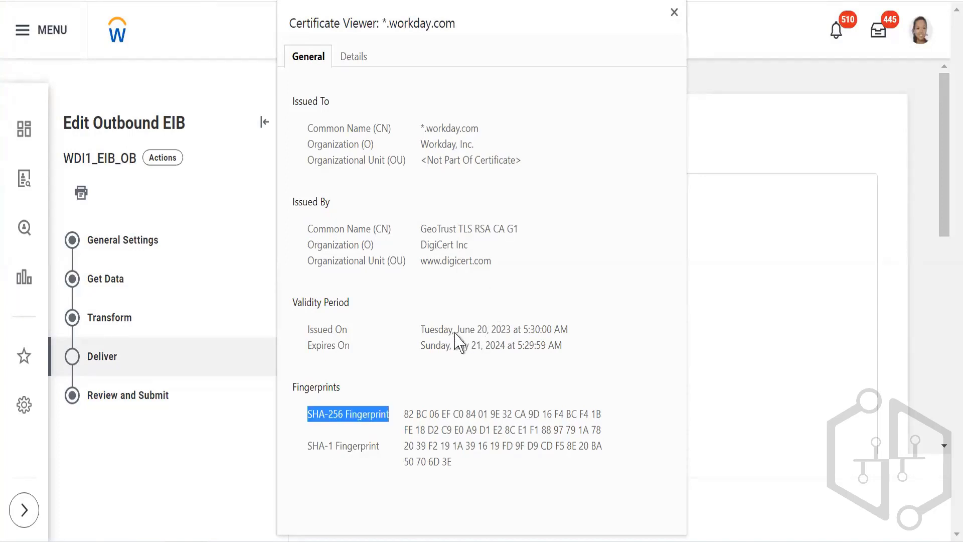
Step: Highlight the certificate's issue and expiry dates, then close the Certificate Viewer
drag(456, 333, 517, 340)
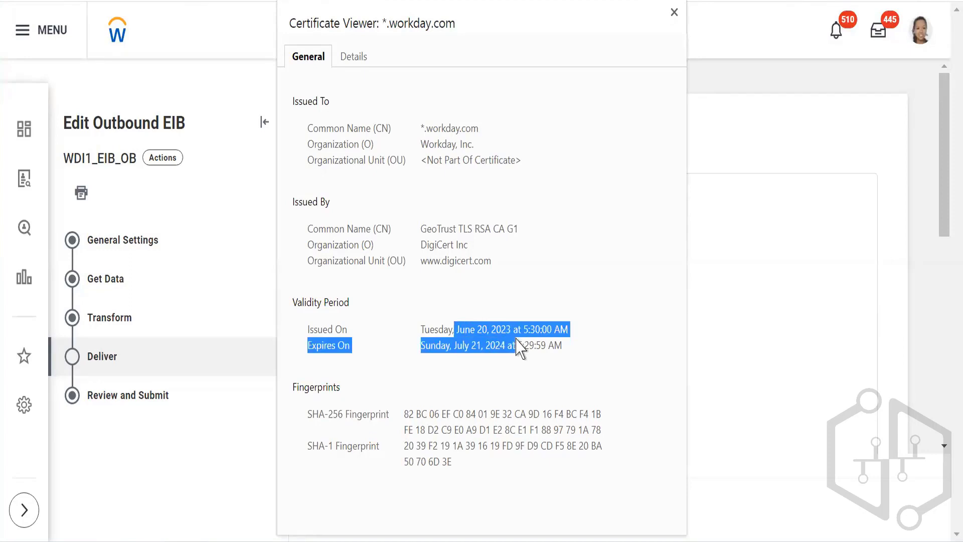
click(455, 351)
drag(463, 347, 504, 348)
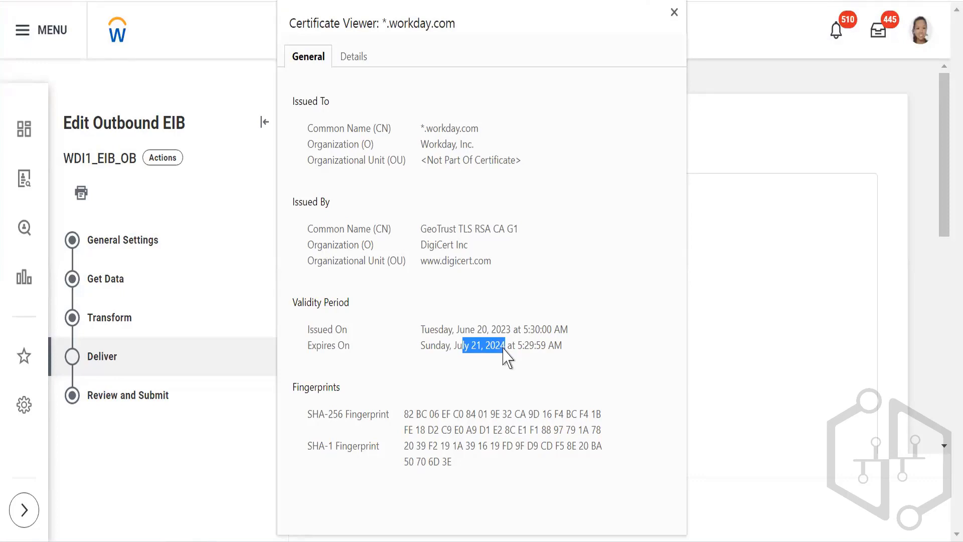
click(675, 13)
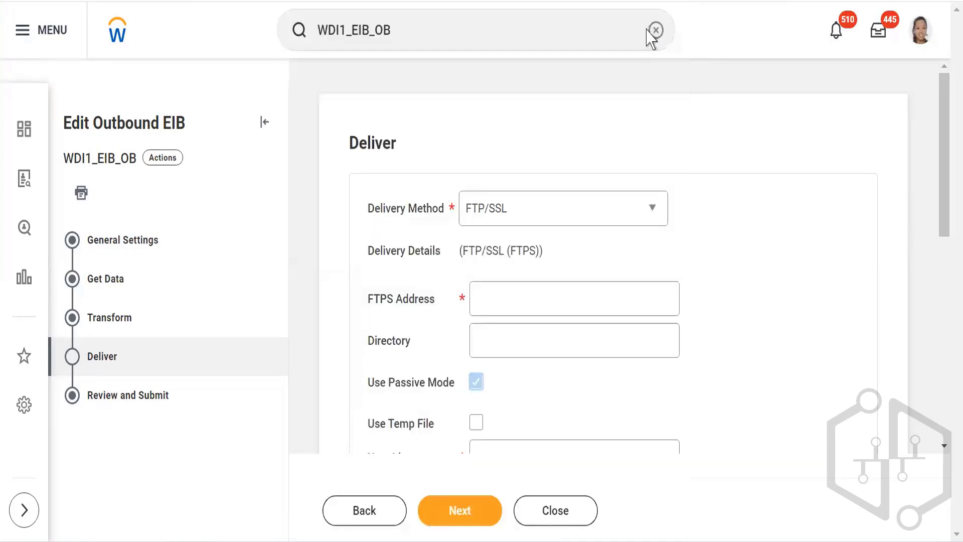
Step: Enter 'ftps://' as the FTPS Address and check the ftpsi://x.x.x.x format requirement
click(493, 306)
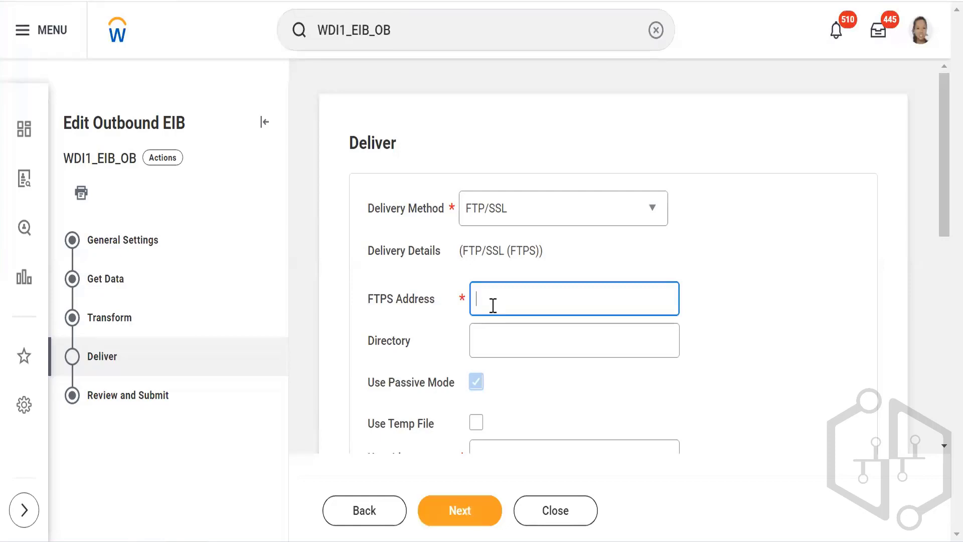
text(ftpsi://)
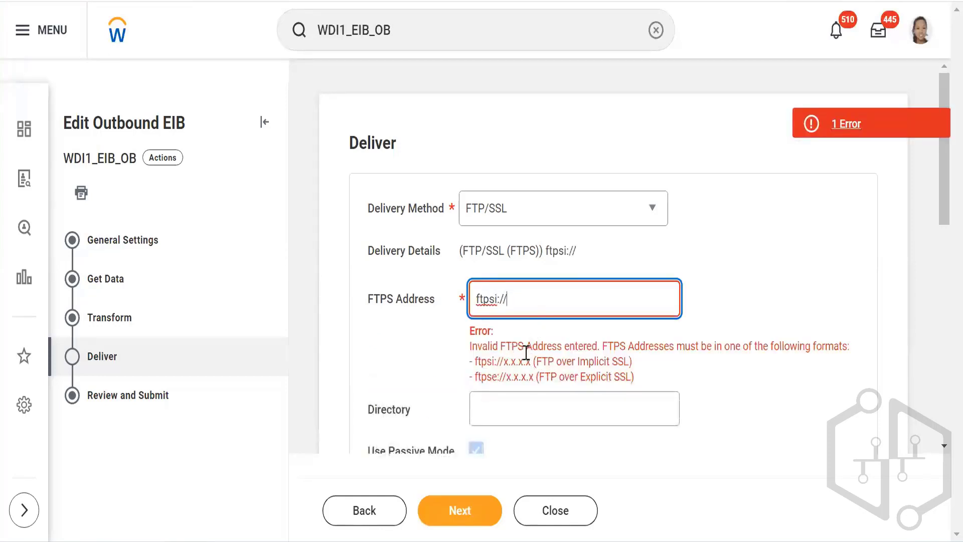
drag(475, 361, 535, 380)
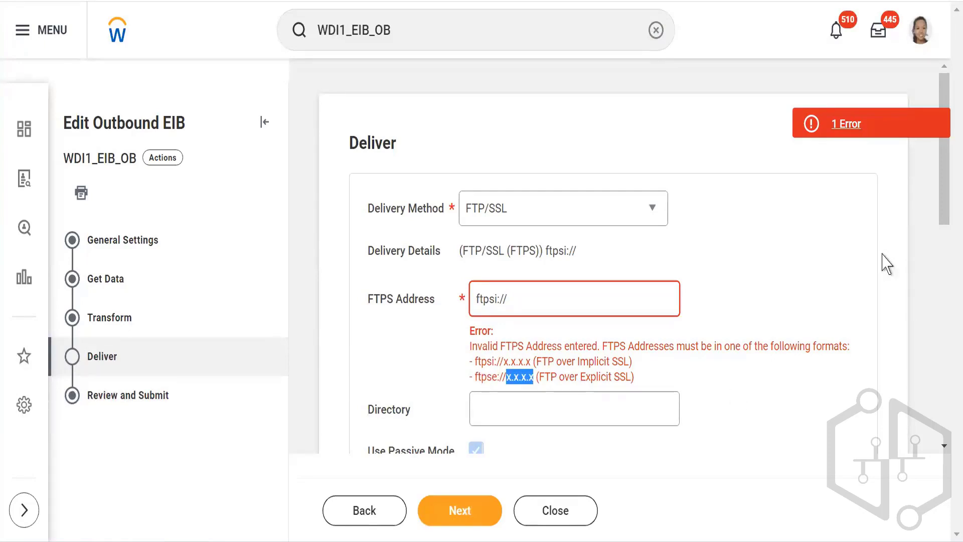
drag(947, 194, 940, 297)
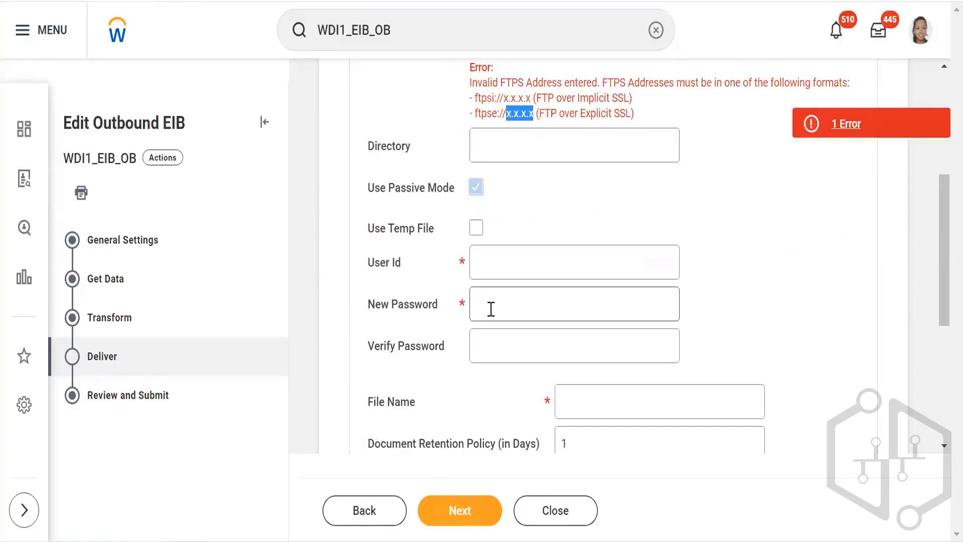
drag(944, 273, 940, 150)
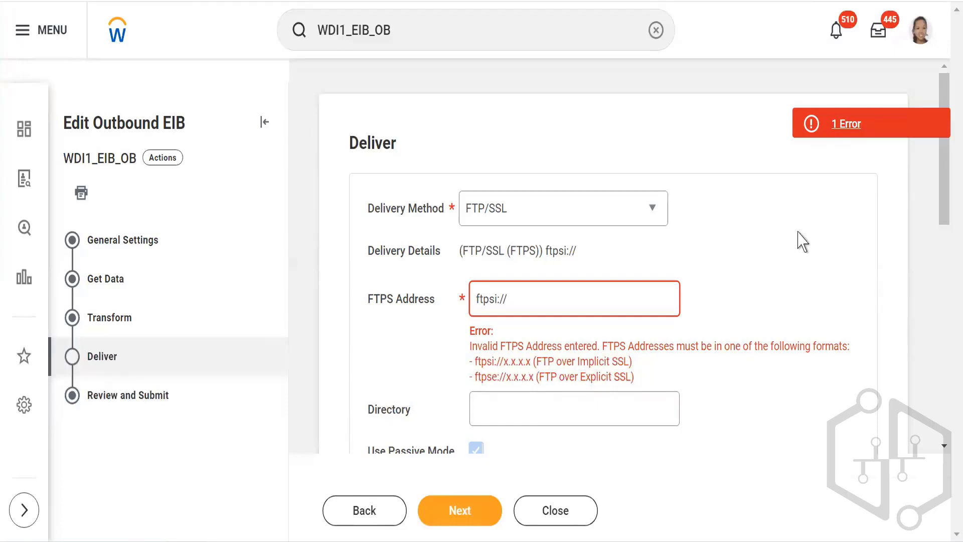
click(660, 218)
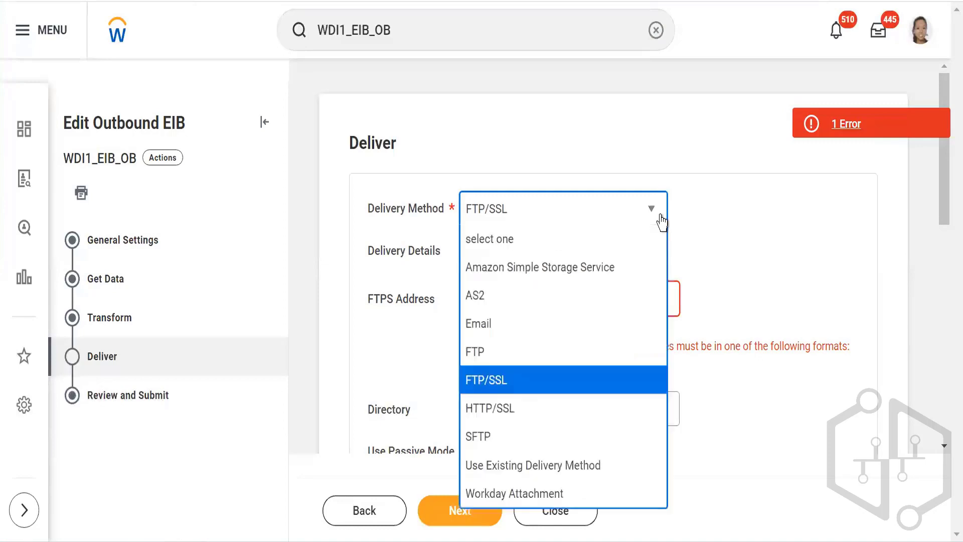
click(501, 420)
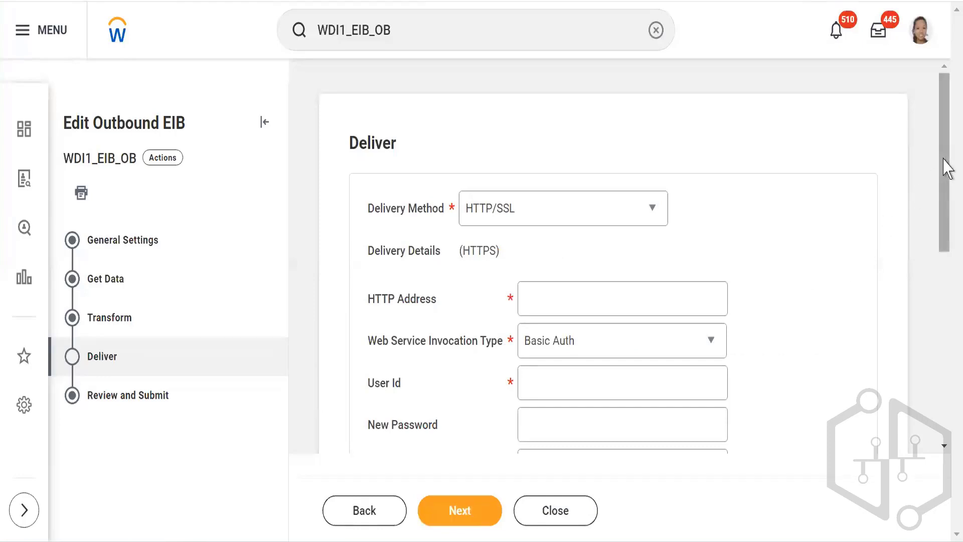
drag(941, 167, 947, 235)
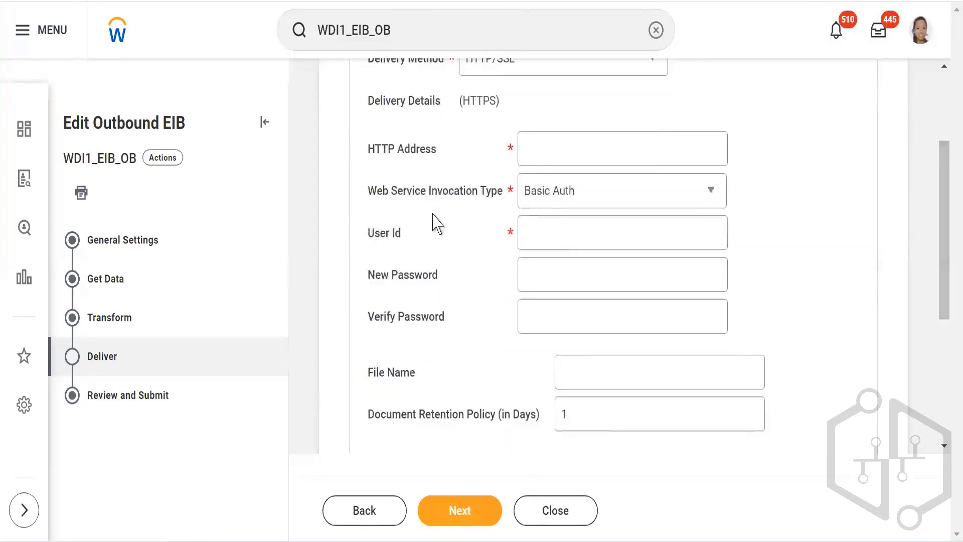
click(532, 147)
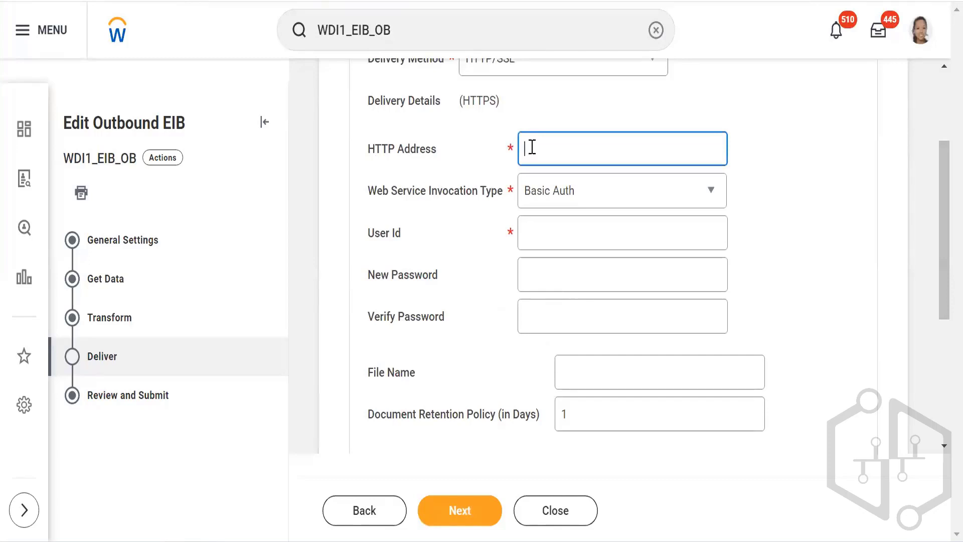
click(128, 2)
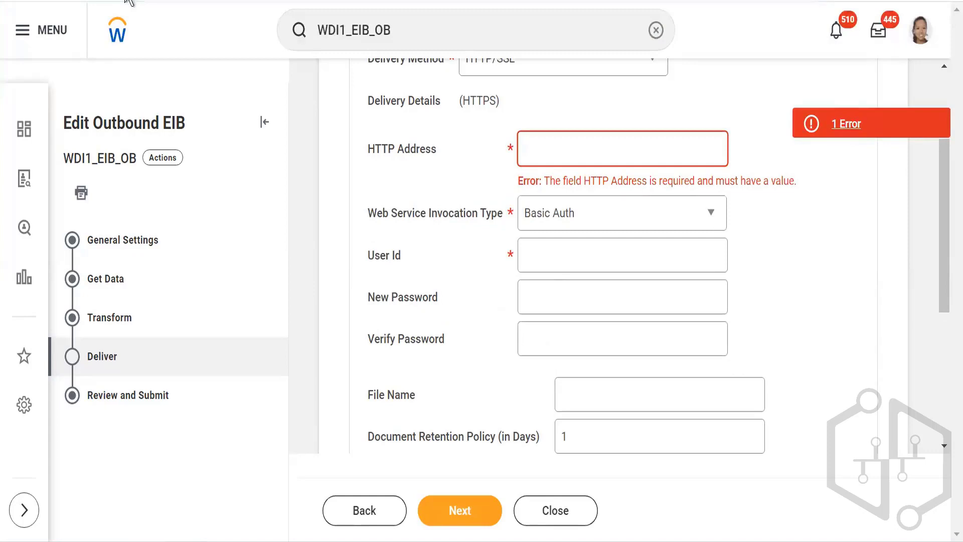
click(545, 160)
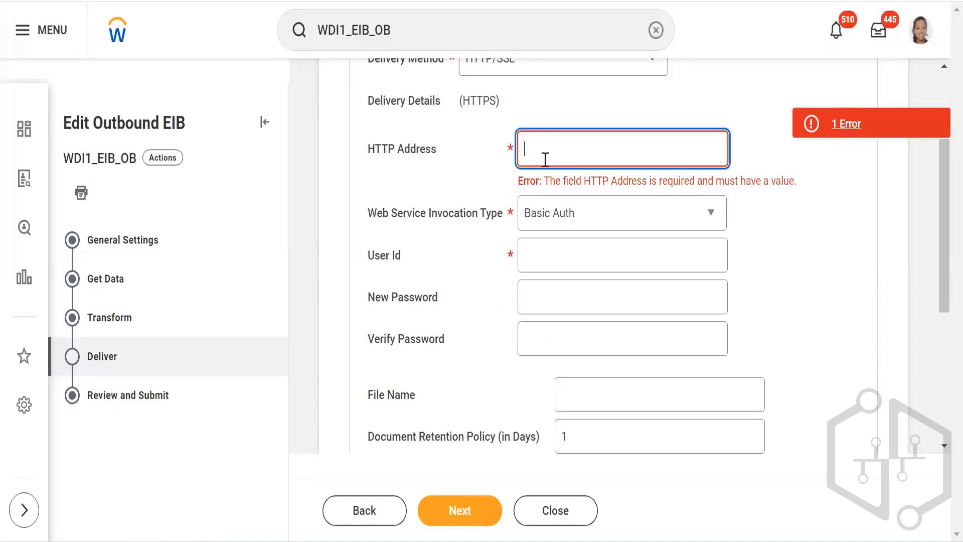
text(https://wd5-impl.workday.com/etrade_gms2/d/inst/15$25/62$2696.htmld)
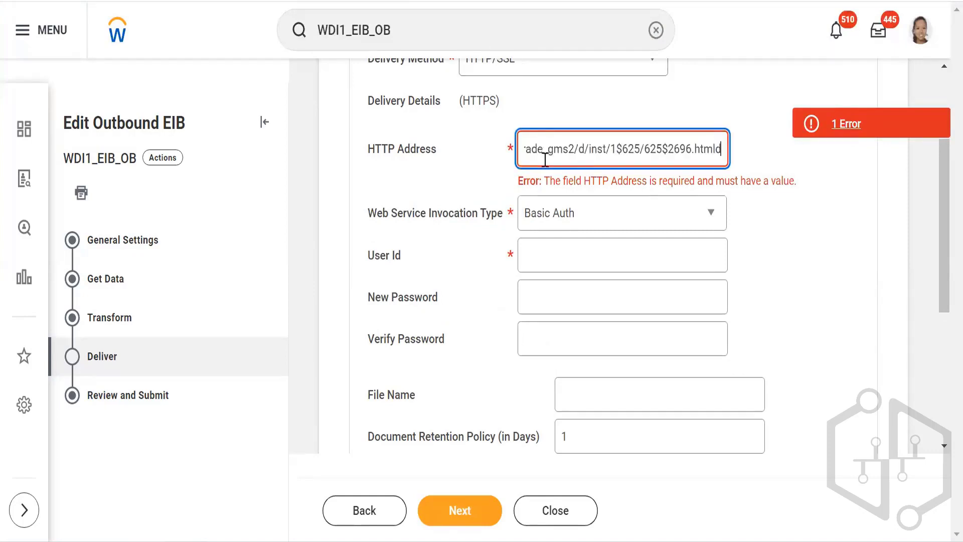
click(817, 258)
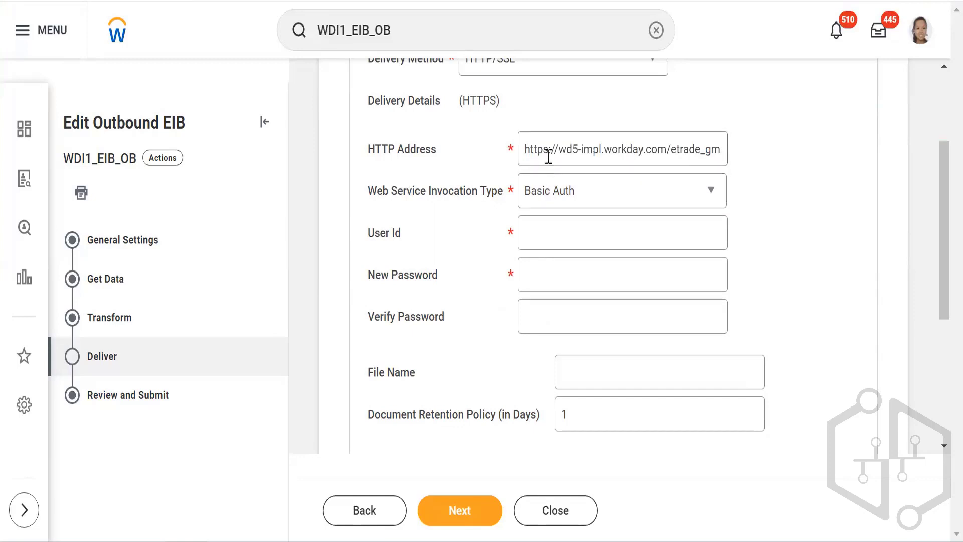
drag(526, 147, 553, 150)
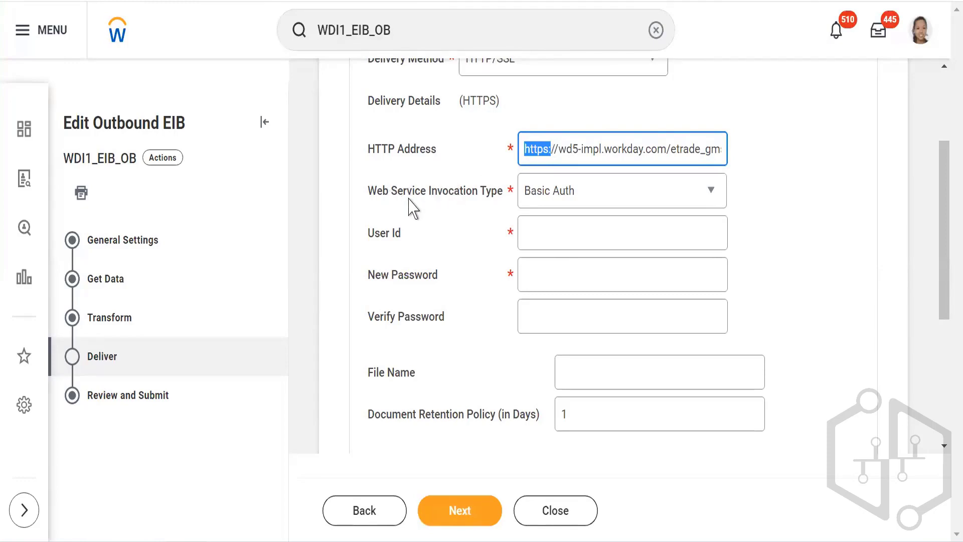
Step: Try Basic Auth with its User Id and password fields, then set invocation type to No Security
click(588, 210)
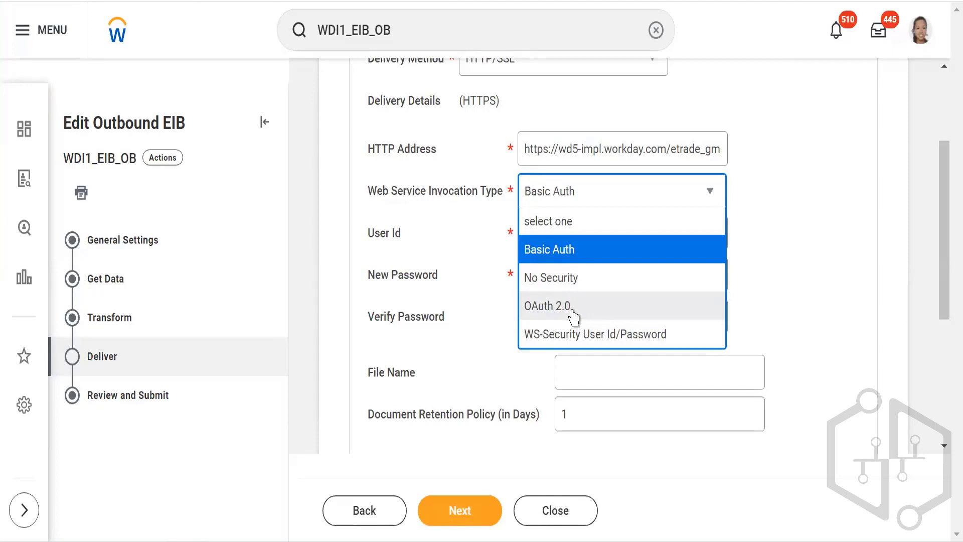
click(547, 250)
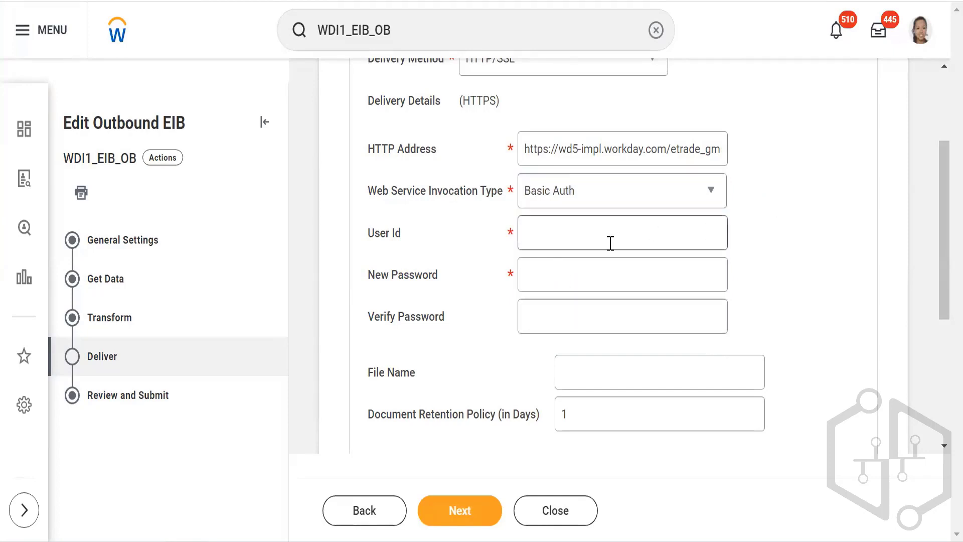
click(539, 230)
click(538, 282)
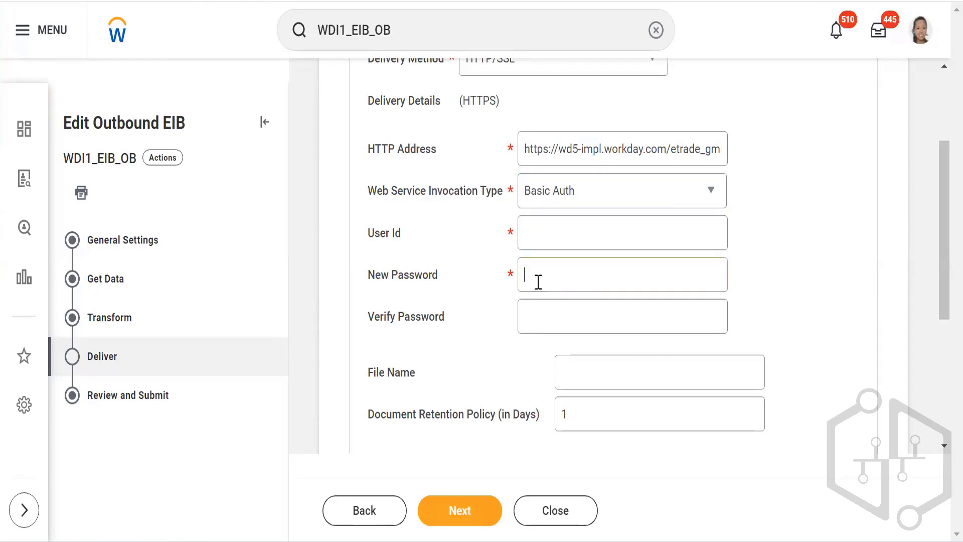
click(598, 195)
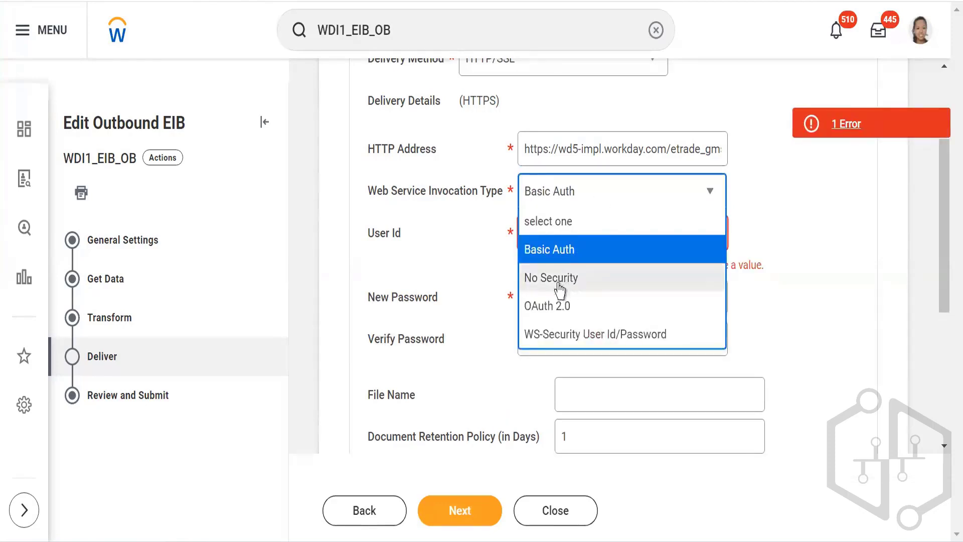
click(558, 285)
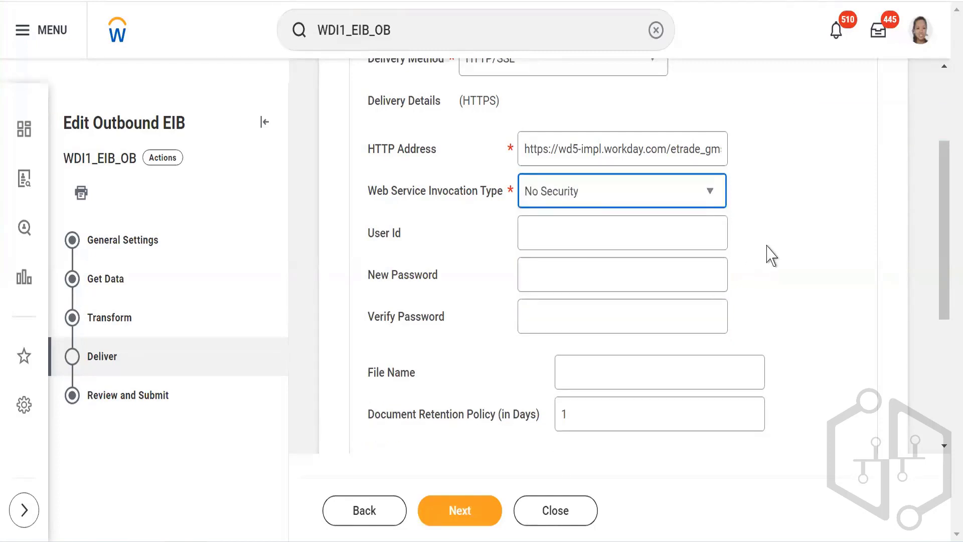
click(547, 154)
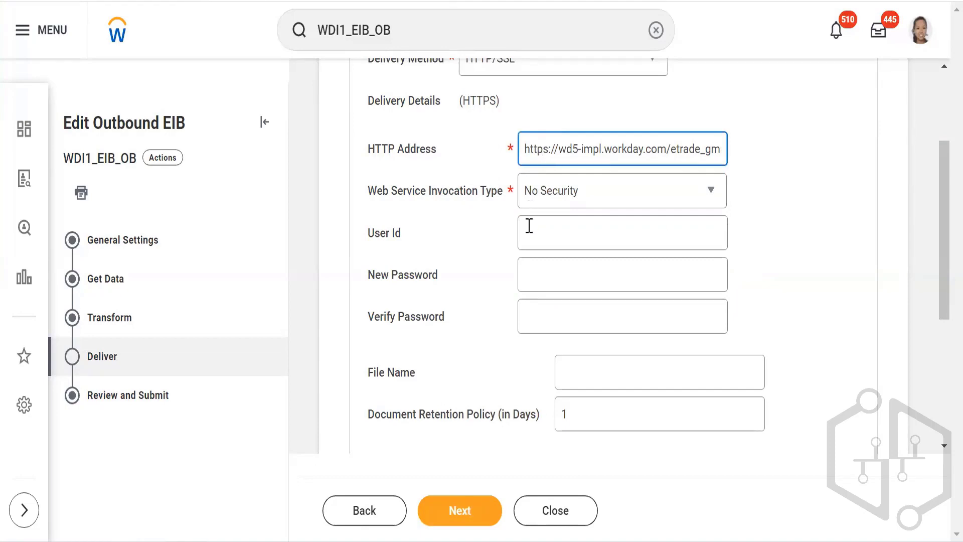
click(593, 205)
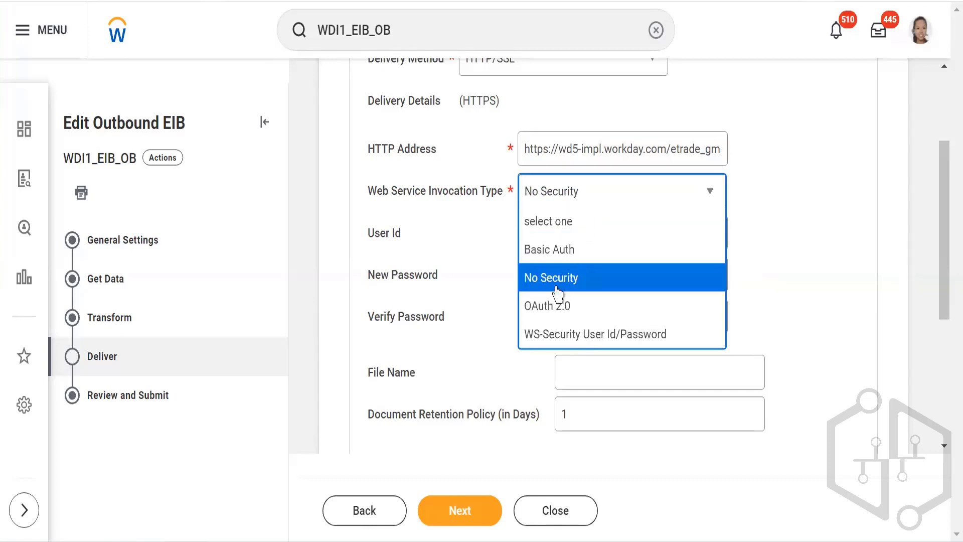
Step: Select OAuth 2.0 and scroll to its Access Token, Refresh Token, Client ID and Secret fields
click(550, 307)
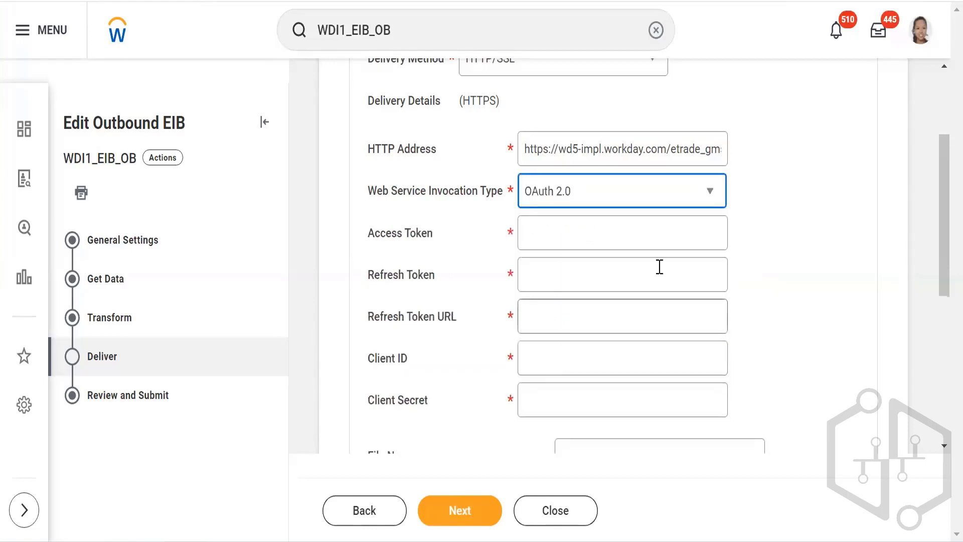
click(781, 267)
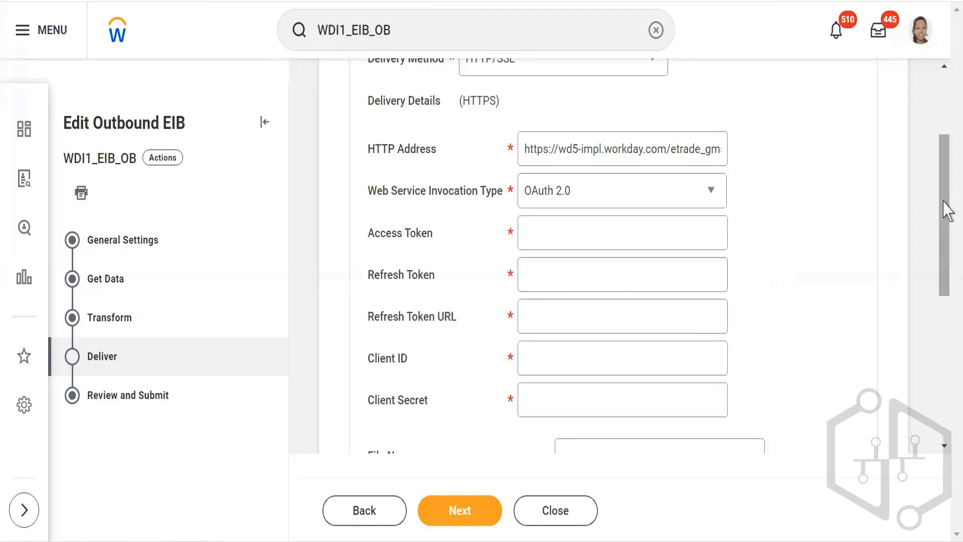
drag(944, 209, 946, 233)
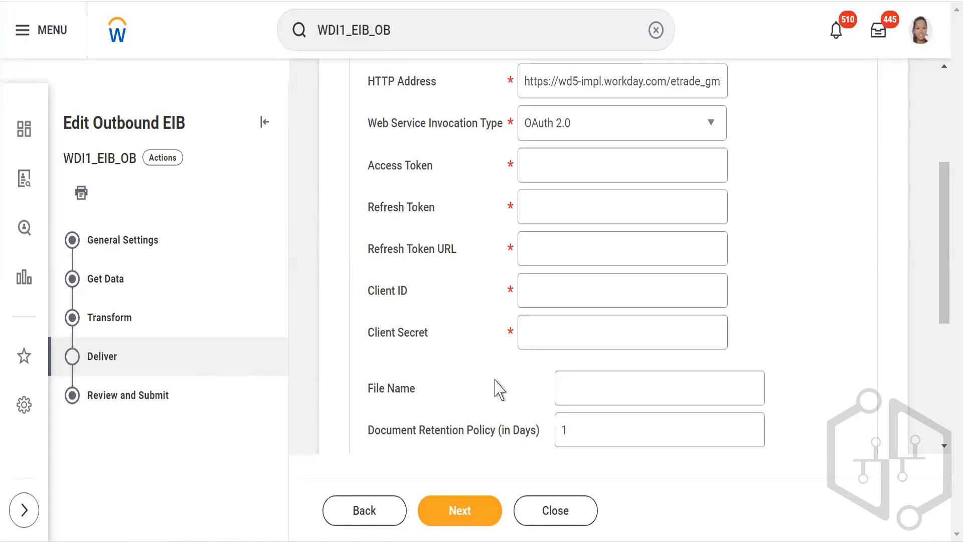
Step: Step through the OAuth Refresh Token URL, Client ID and Client Secret fields
click(541, 250)
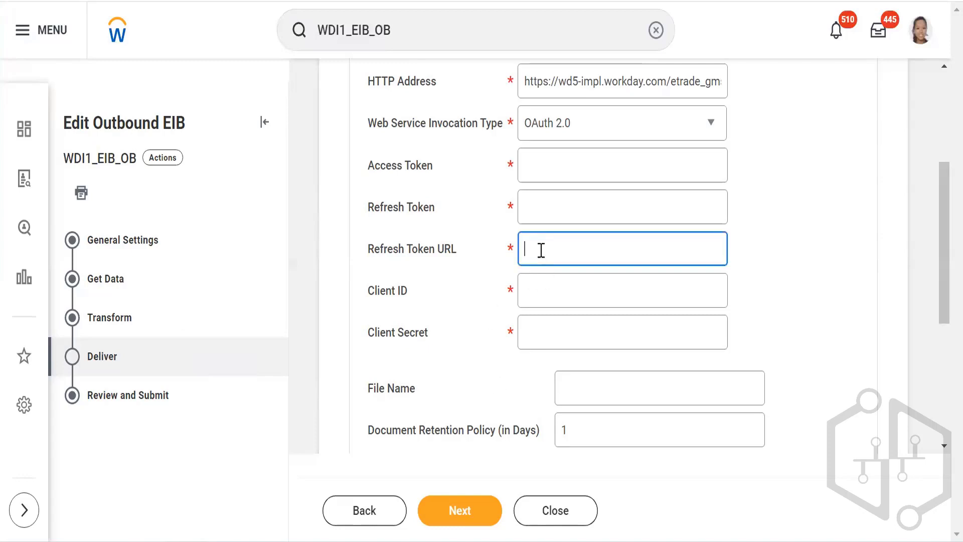
click(543, 287)
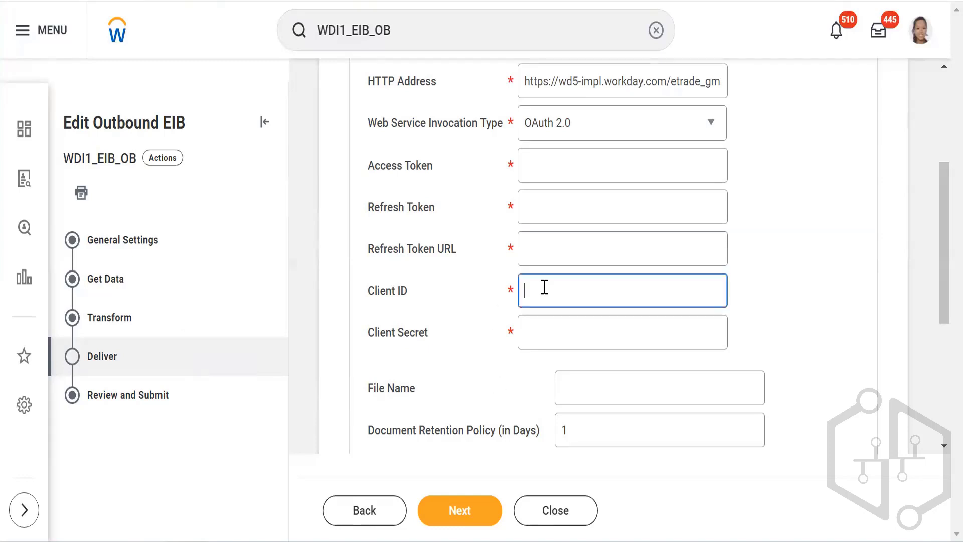
click(541, 350)
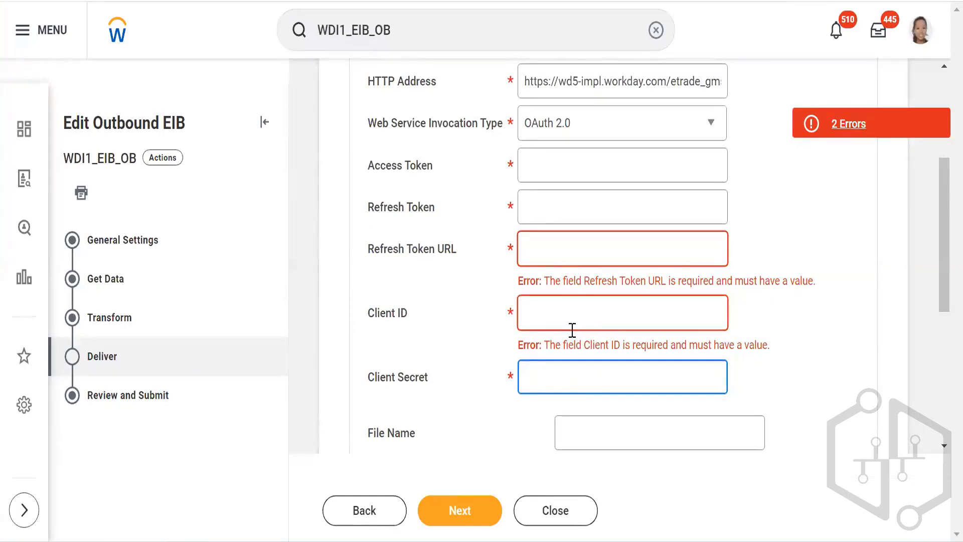
Step: Set the invocation type to WS-Security User Id/Password, requiring User Id and New Password
click(596, 138)
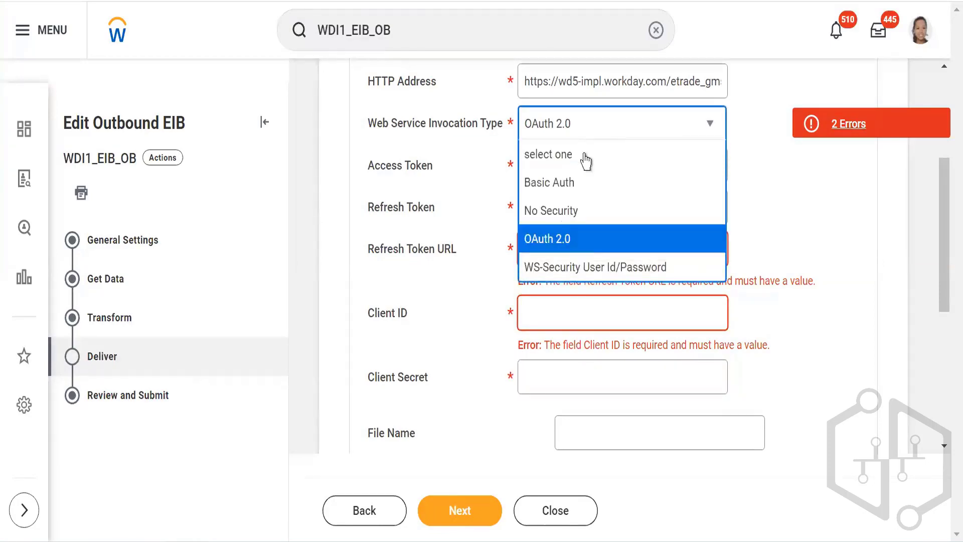
click(560, 271)
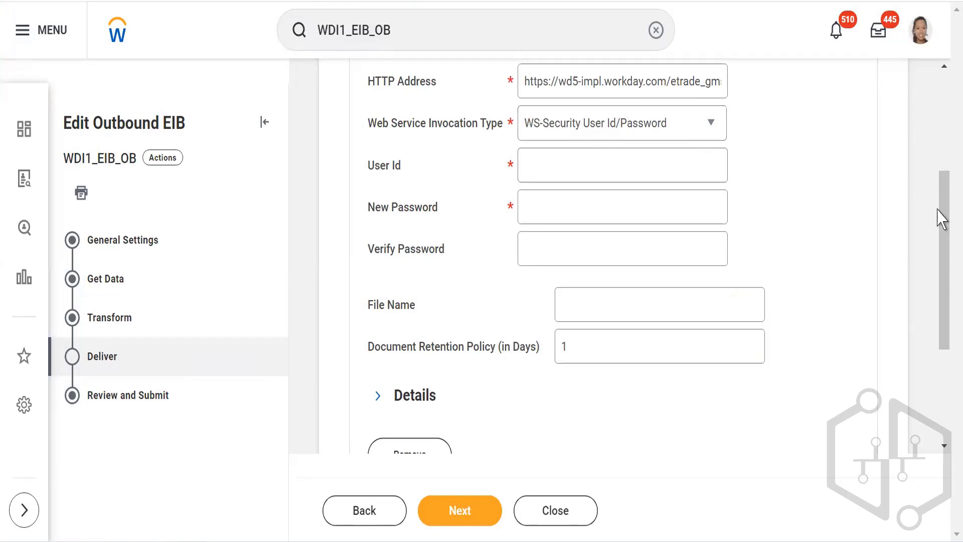
drag(946, 226, 946, 198)
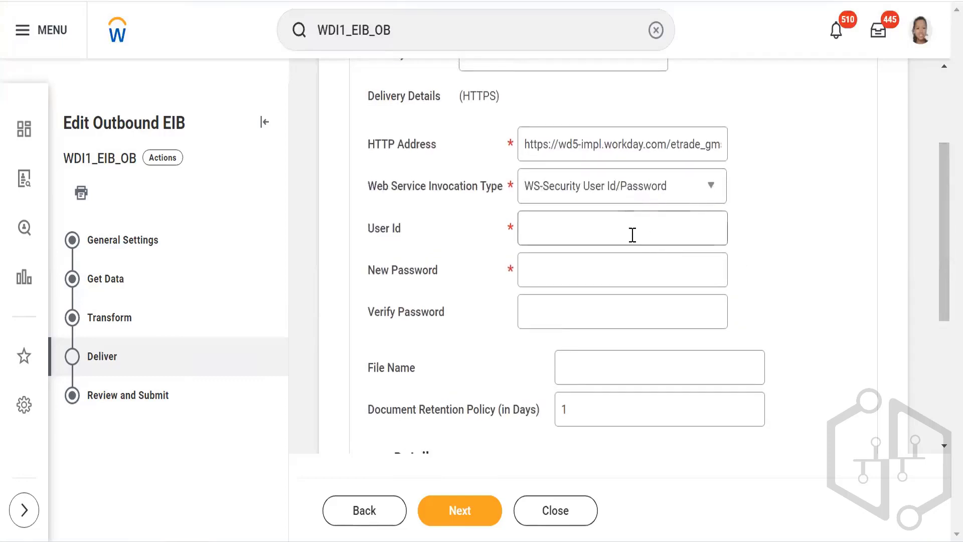
click(631, 199)
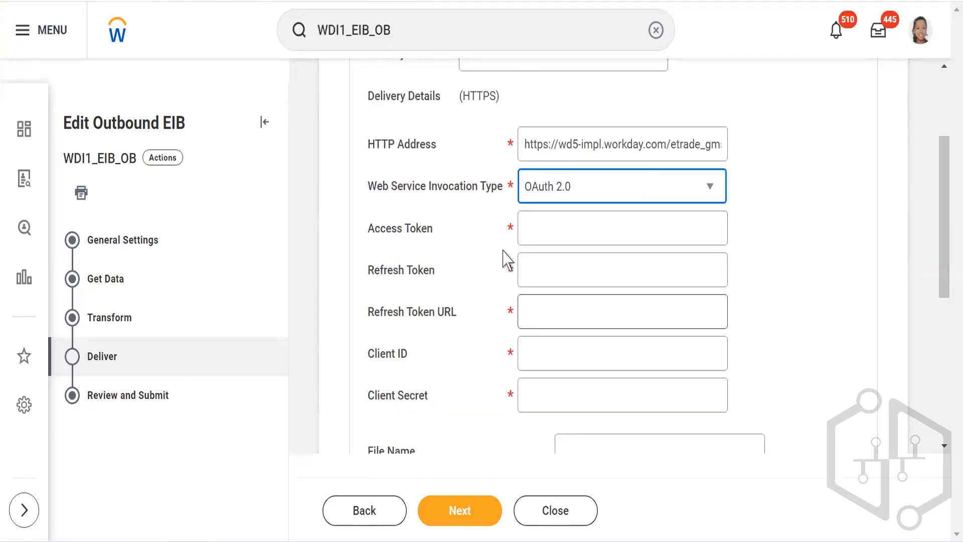
click(693, 186)
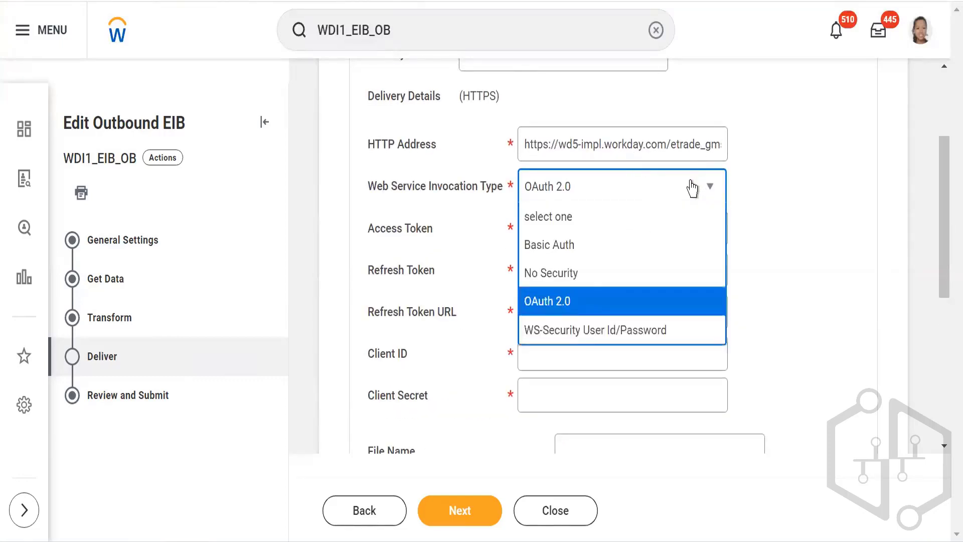
click(559, 334)
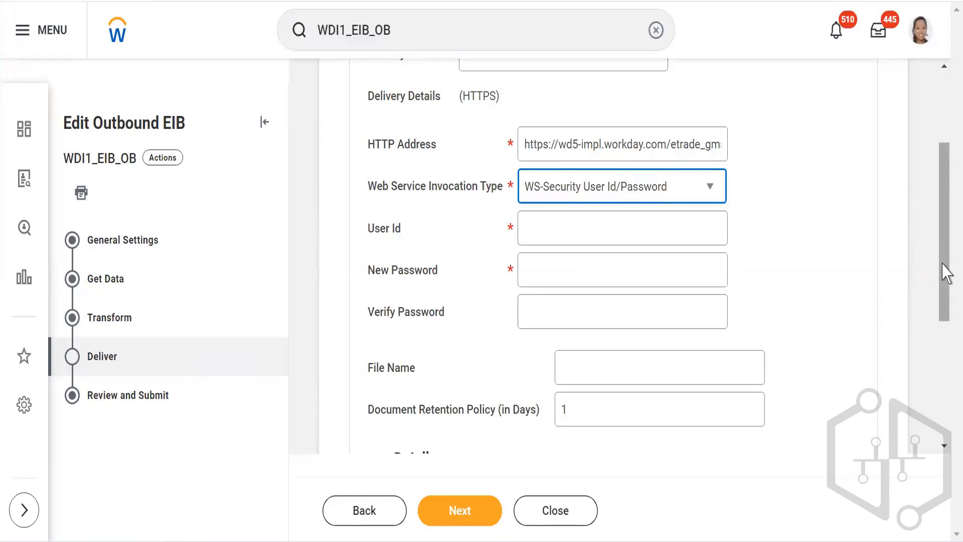
scroll(941, 213, up, 3)
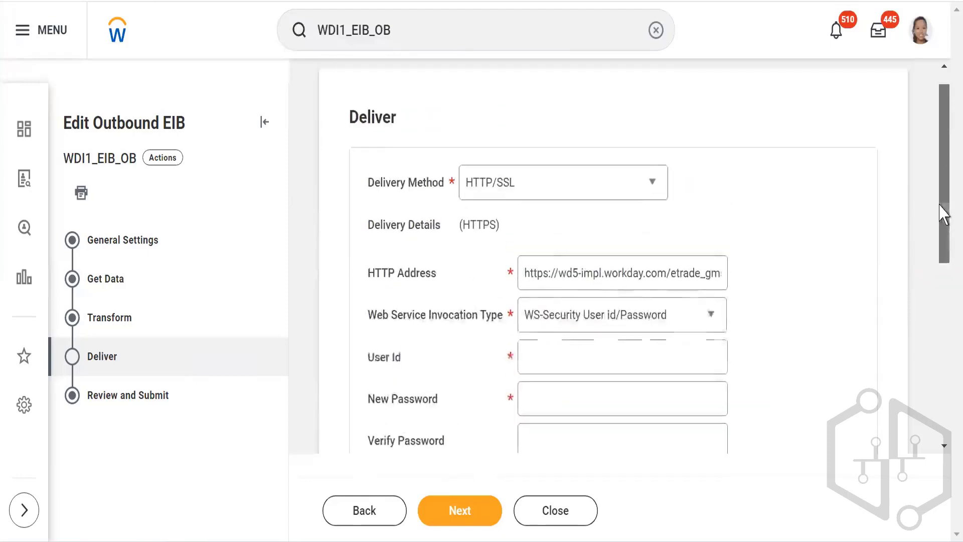
Step: Set the delivery method to SFTP, start the address with sftp://, and check the sftp://x.x.x.x format
click(650, 191)
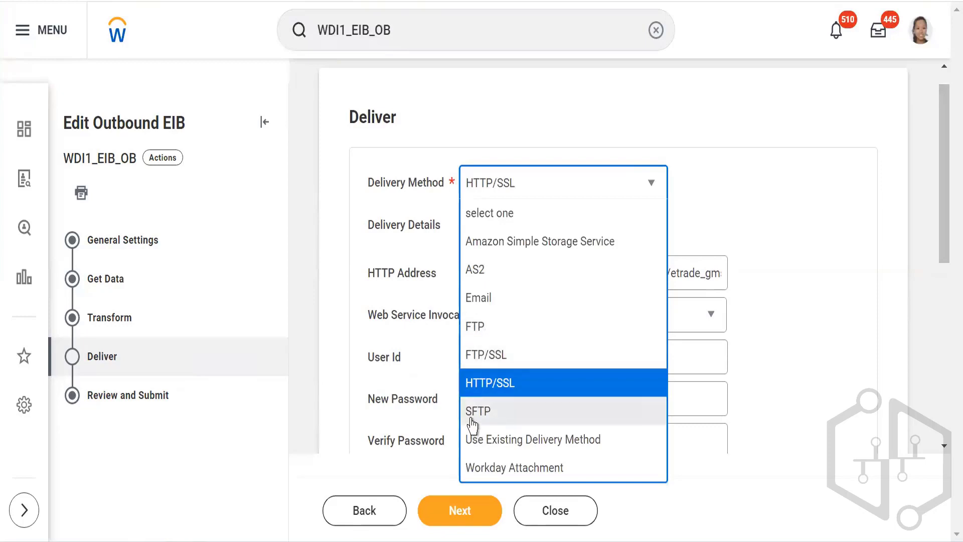
click(471, 419)
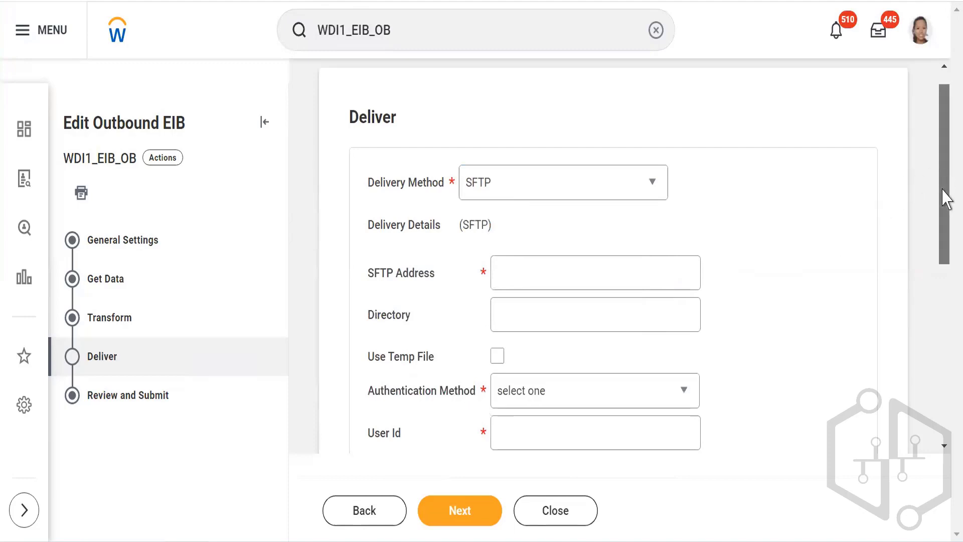
drag(946, 182, 947, 256)
scroll(940, 206, up, 3)
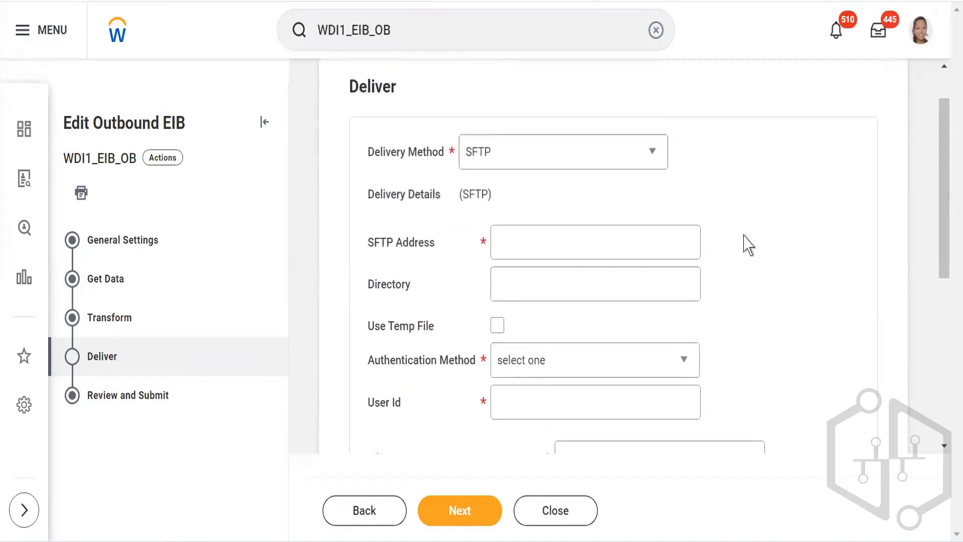
click(543, 250)
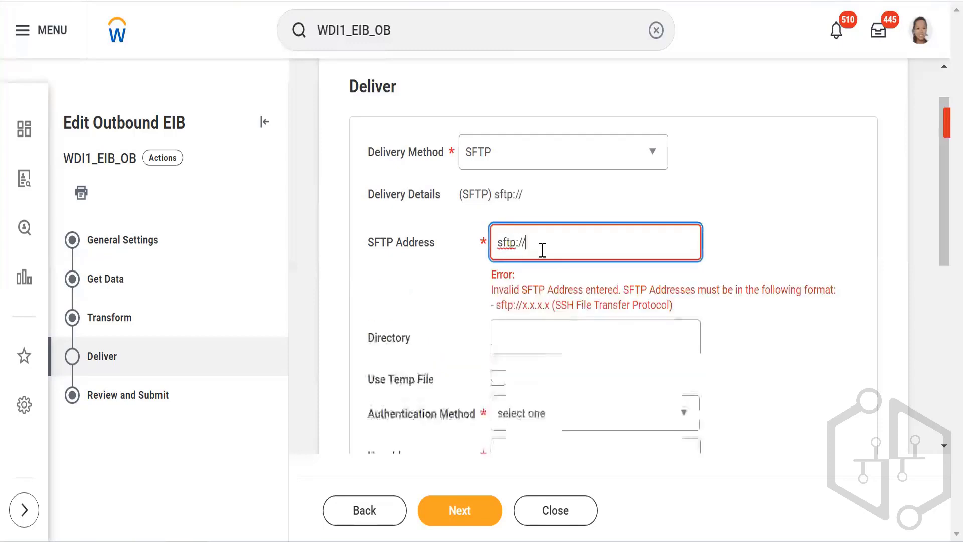
drag(497, 305, 550, 305)
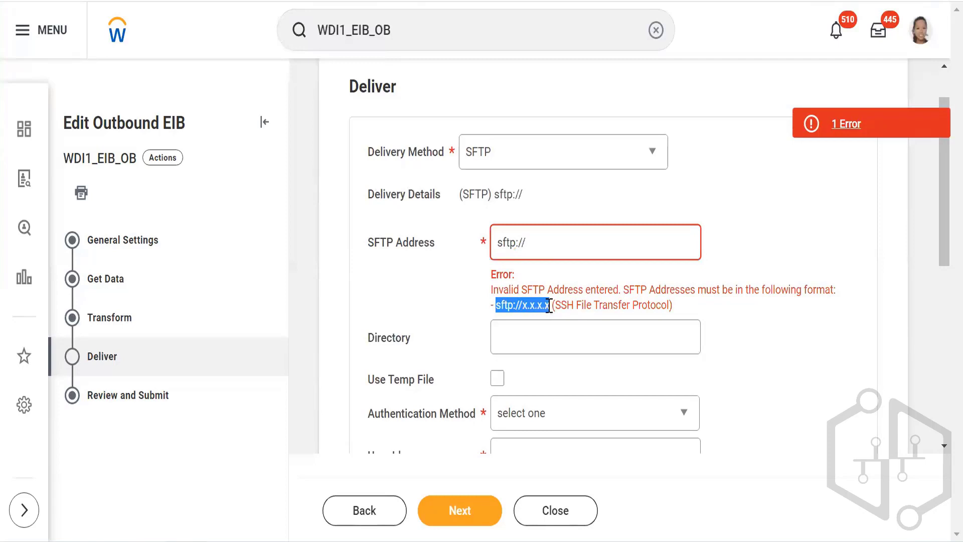
drag(948, 243, 947, 318)
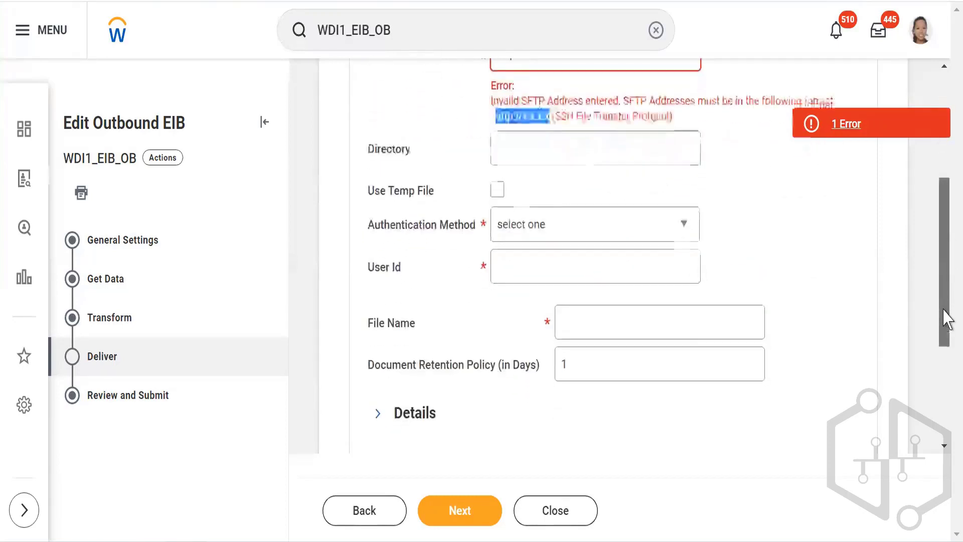
Step: Try Dual Authentication and check its missing SSH Authentication Key Pair error
click(572, 230)
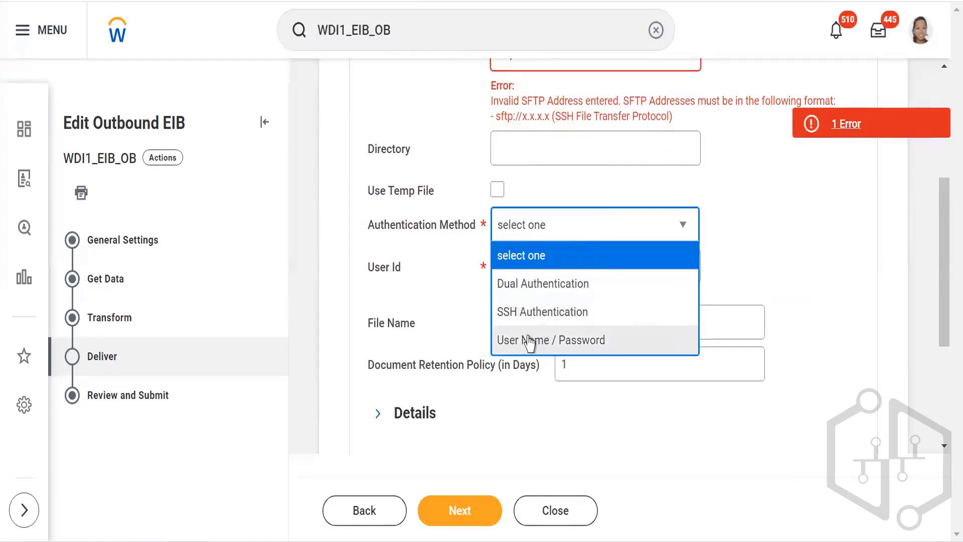
click(519, 286)
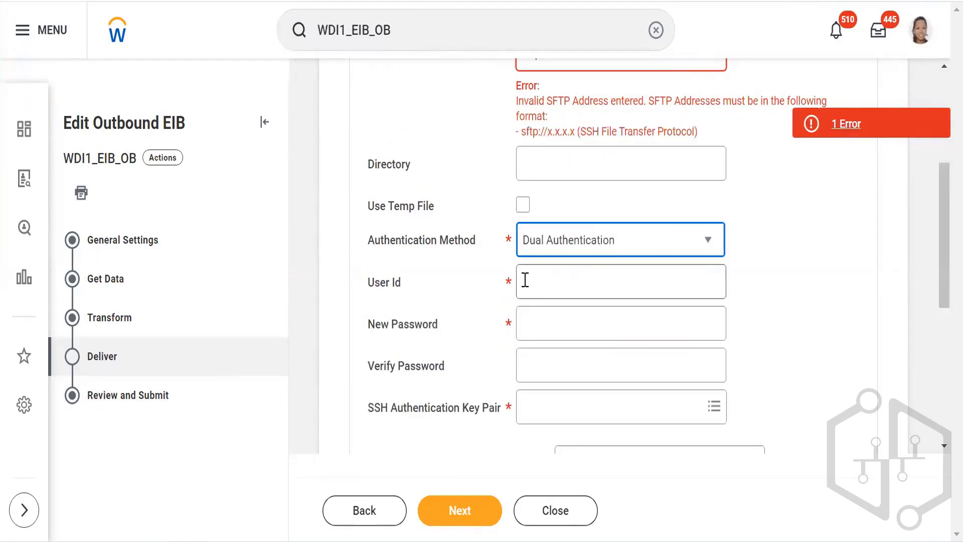
click(526, 282)
click(532, 313)
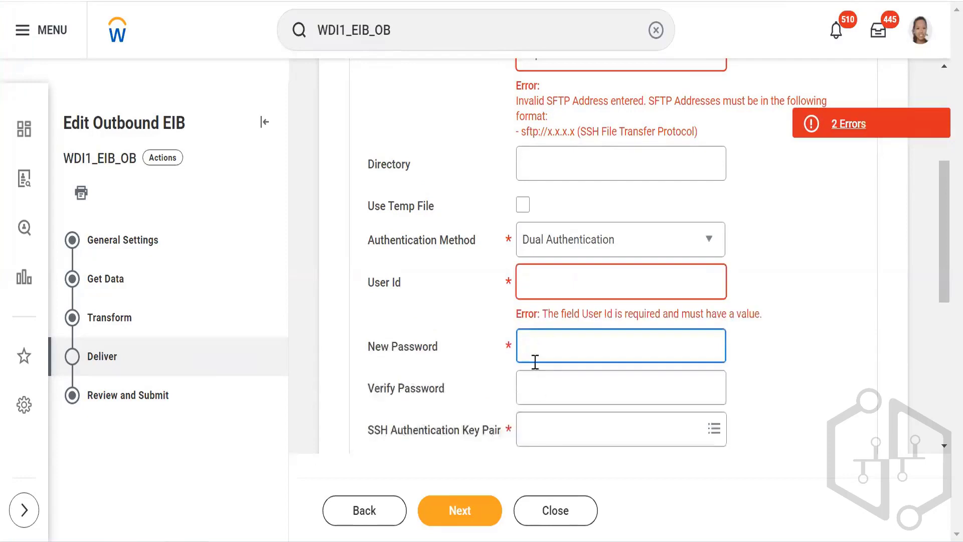
drag(943, 266, 946, 333)
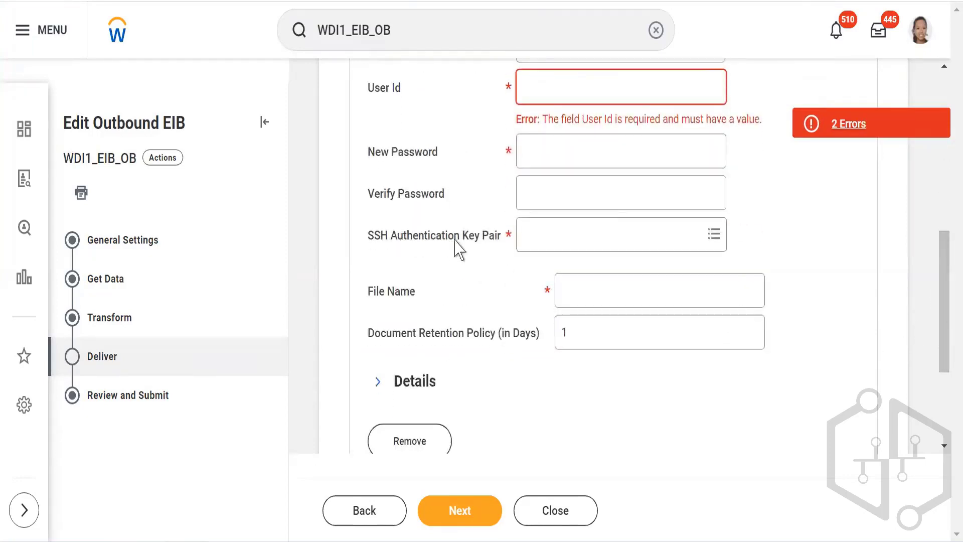
click(546, 246)
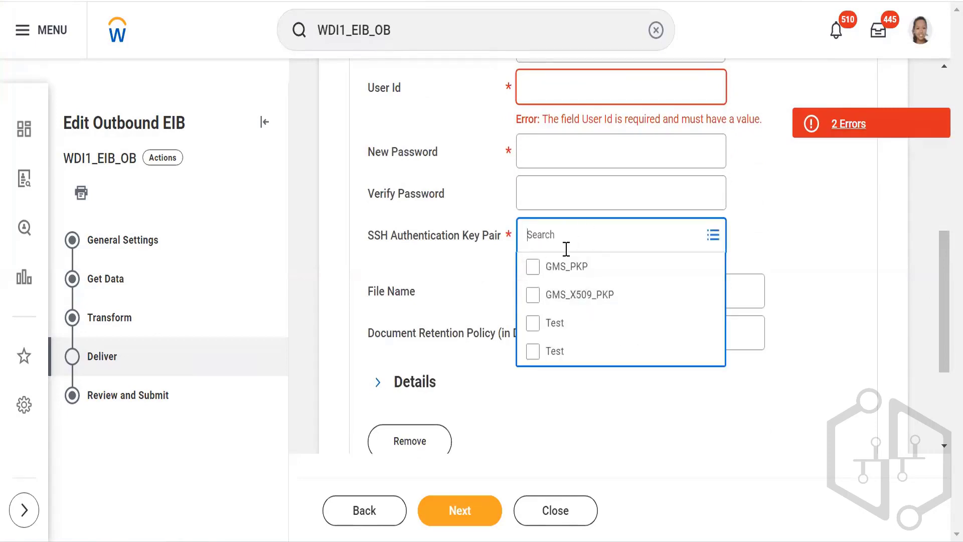
click(763, 234)
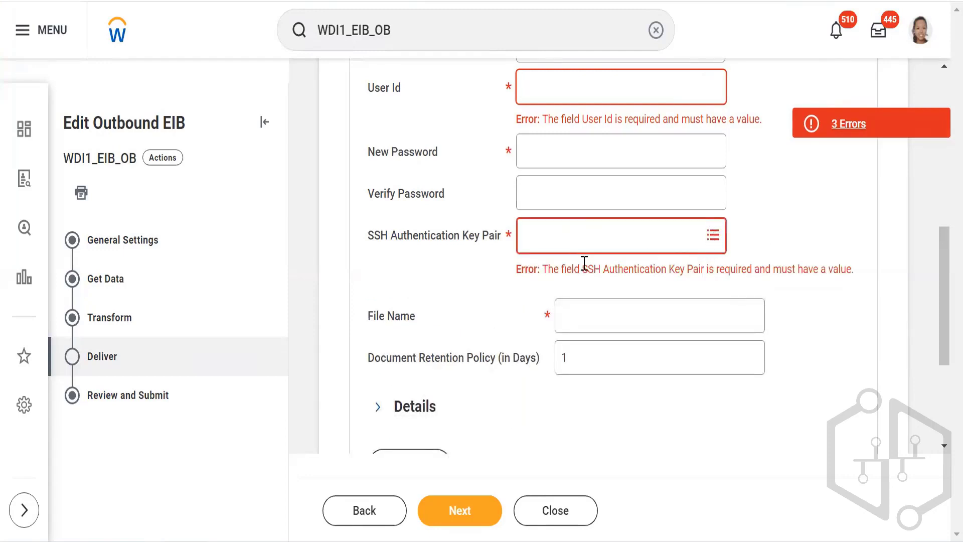
drag(575, 269, 701, 270)
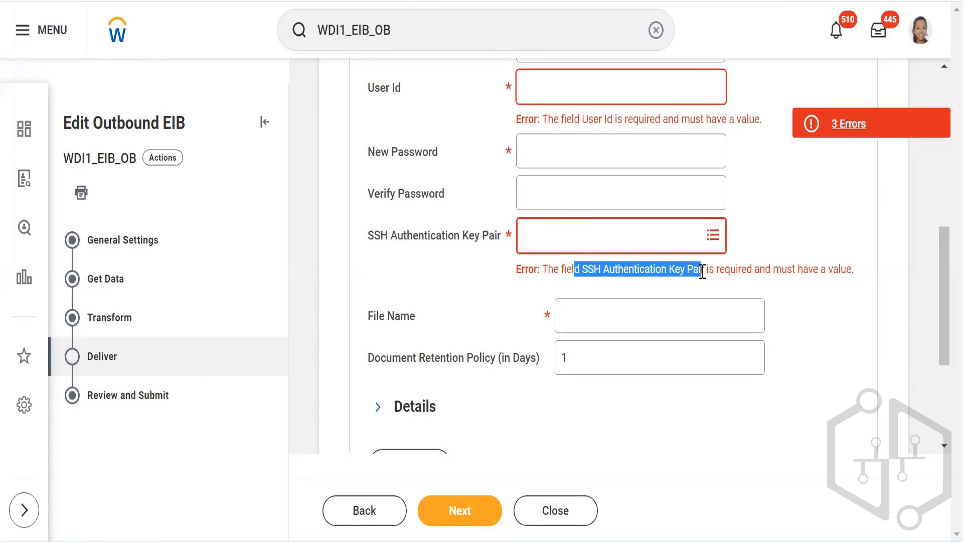
Step: Try SSH Authentication, then settle on User Name / Password authentication
drag(946, 295, 947, 256)
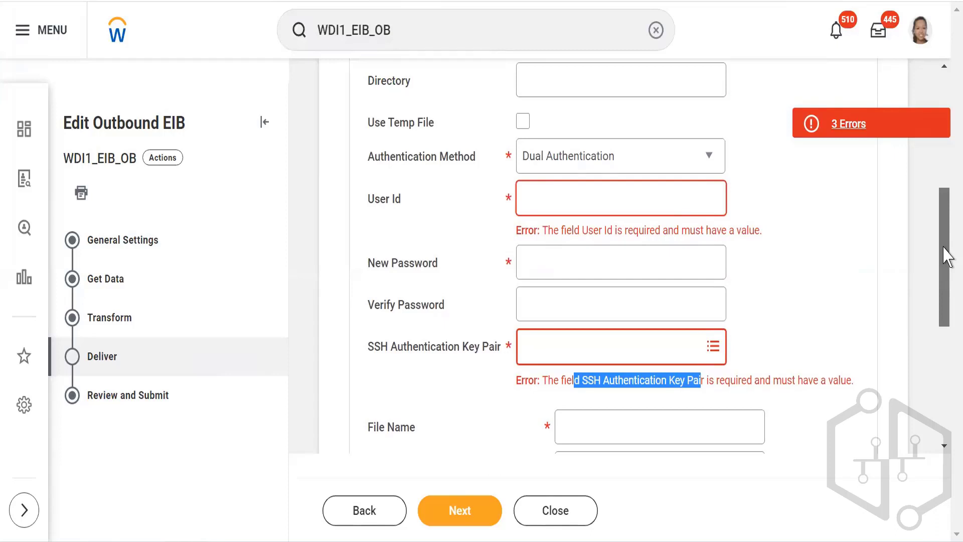
drag(947, 256, 947, 250)
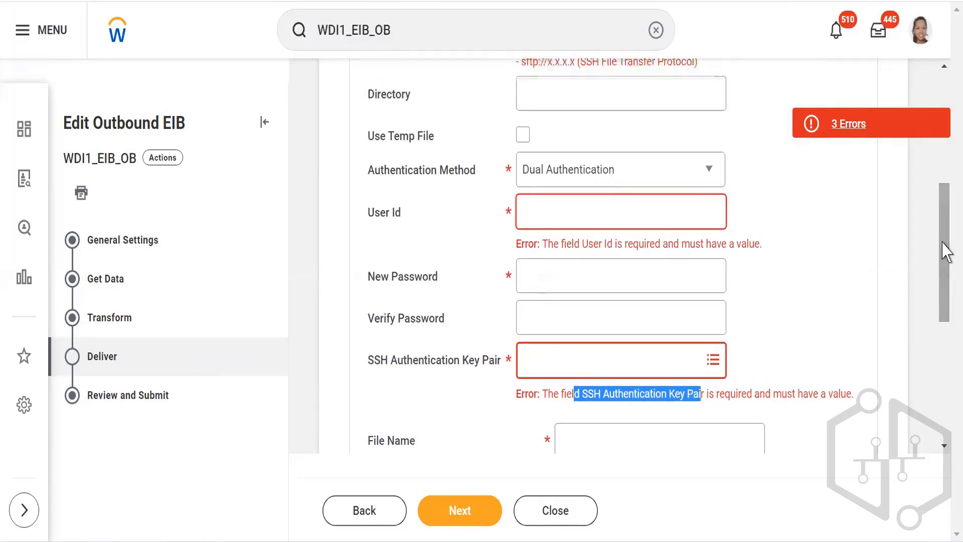
click(652, 181)
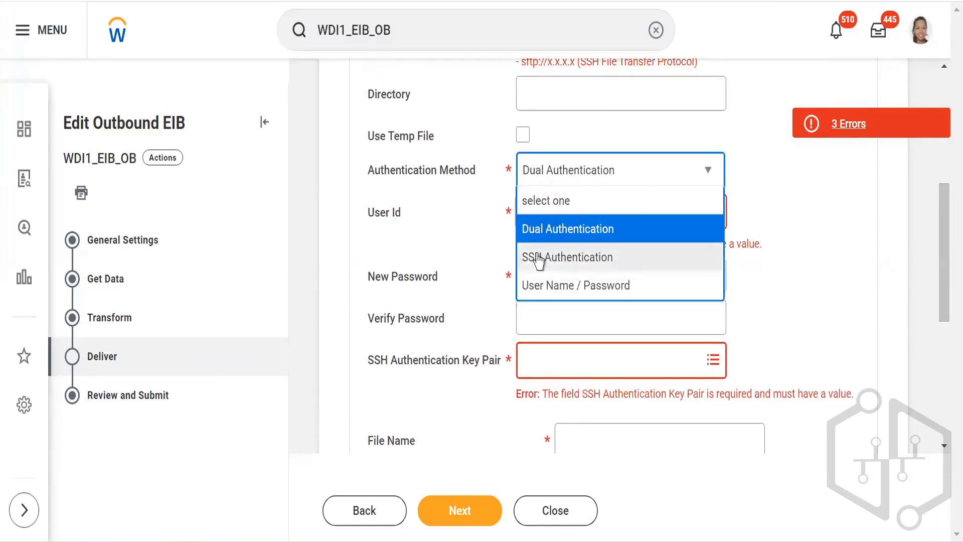
click(538, 258)
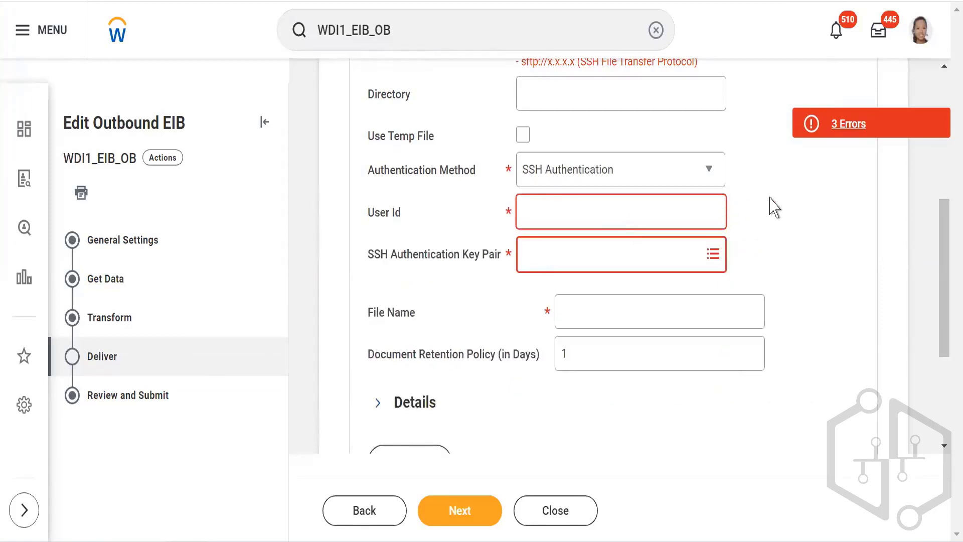
click(543, 208)
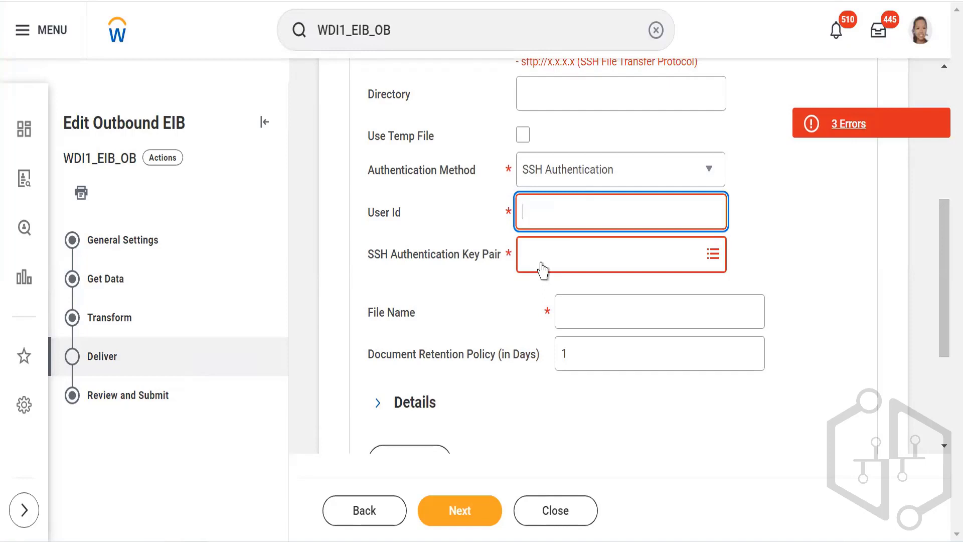
click(611, 169)
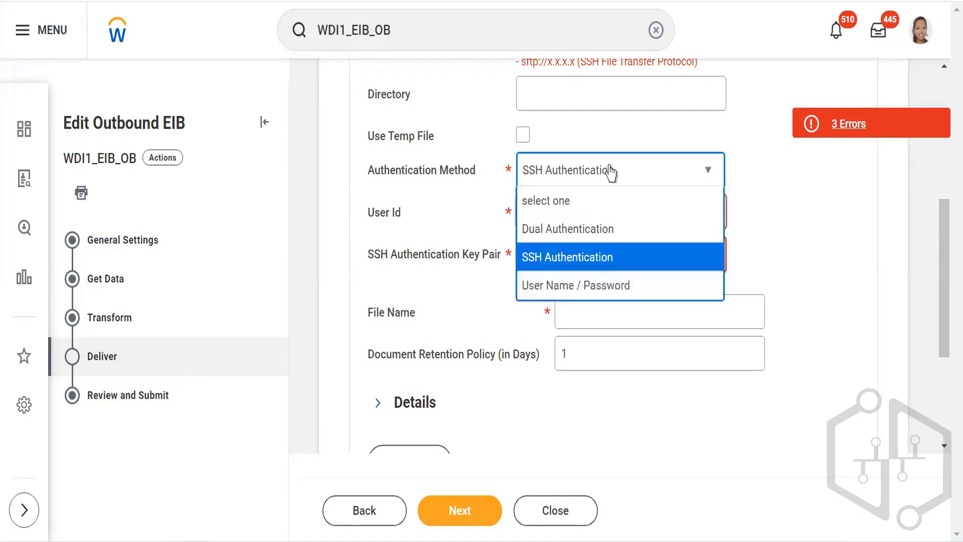
click(562, 285)
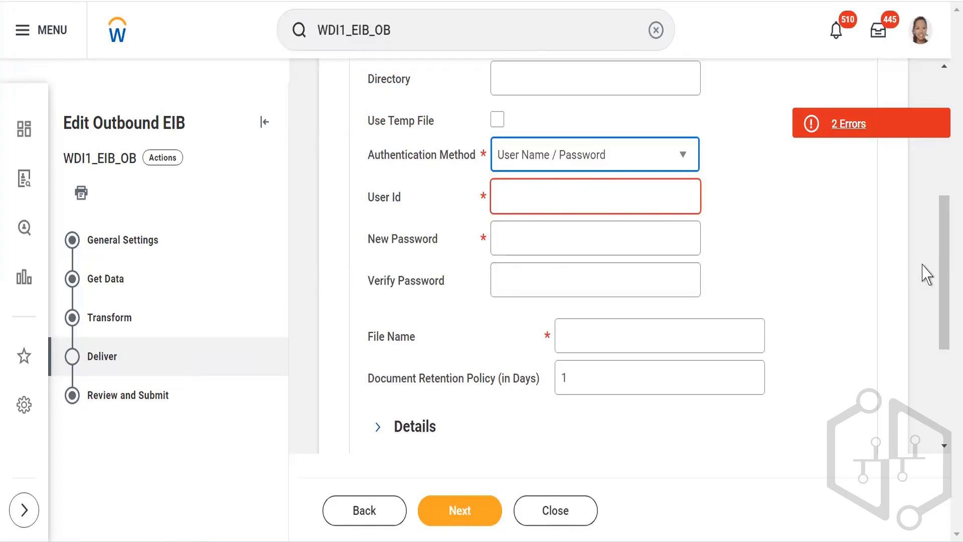
Step: Switch the delivery method to Use Existing Delivery Method
drag(941, 280, 937, 189)
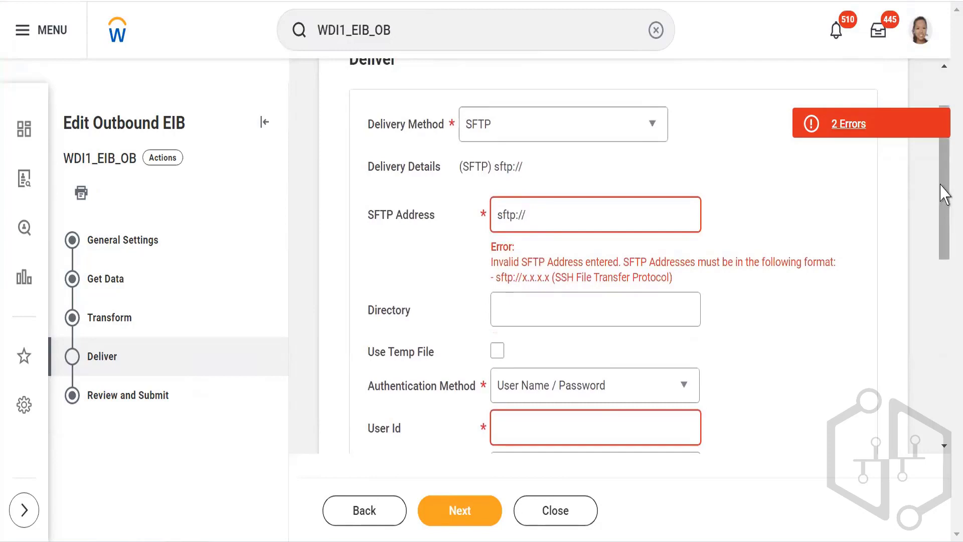
scroll(948, 183, up, 1)
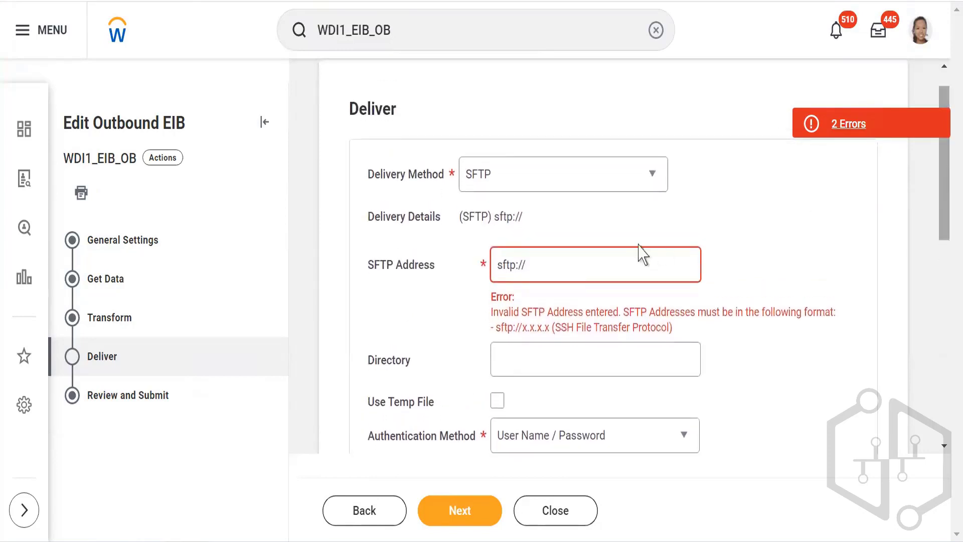
click(614, 182)
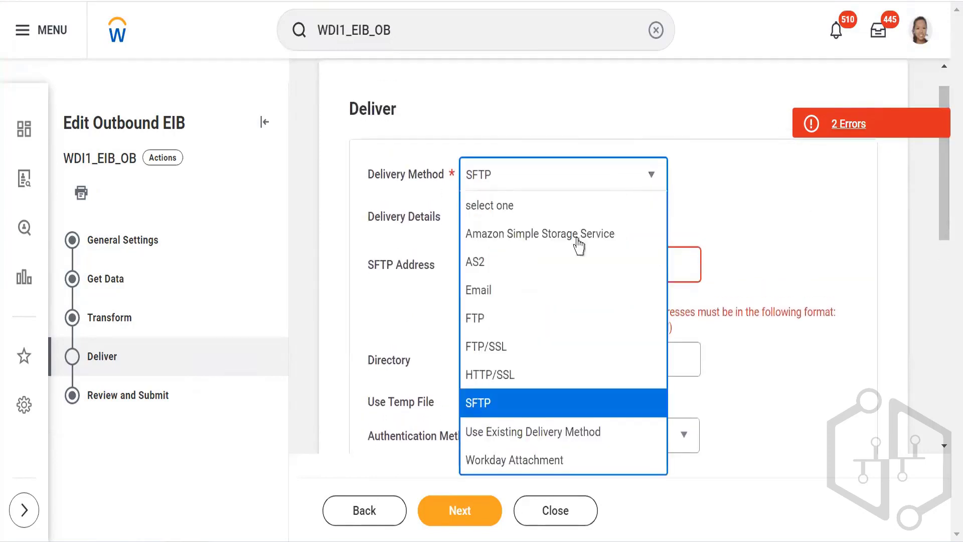
click(553, 436)
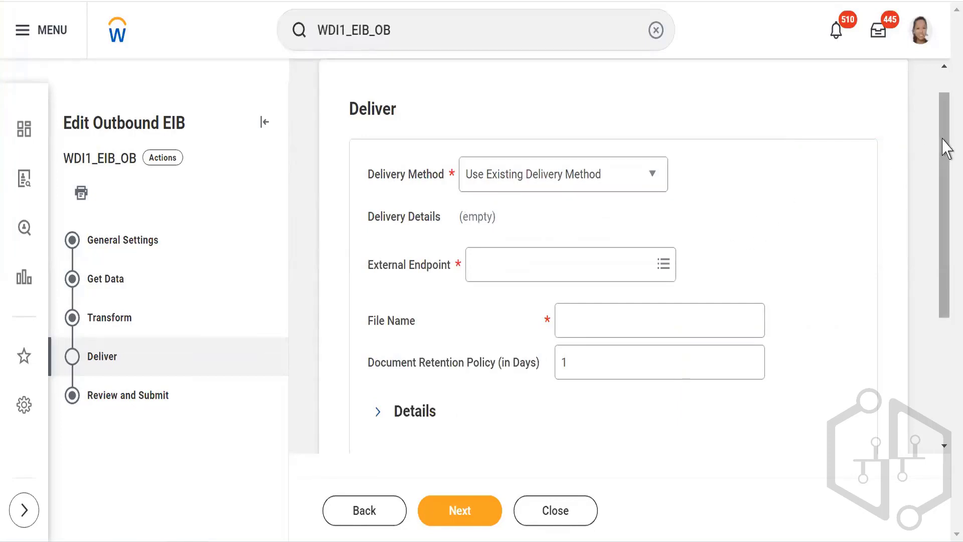
drag(947, 148, 947, 207)
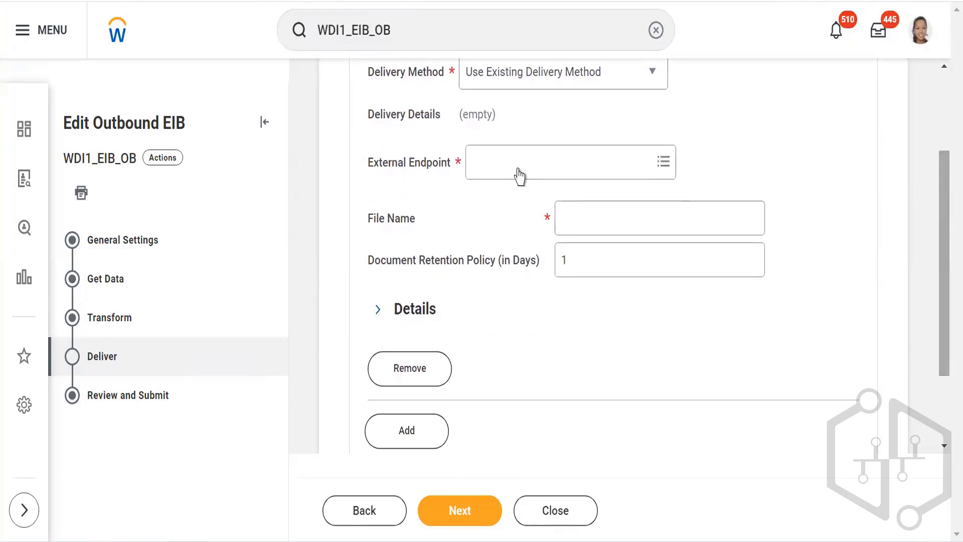
Step: Select the (S3) 100TB (US East (N. Virginia)) endpoint, then remove it again
click(499, 174)
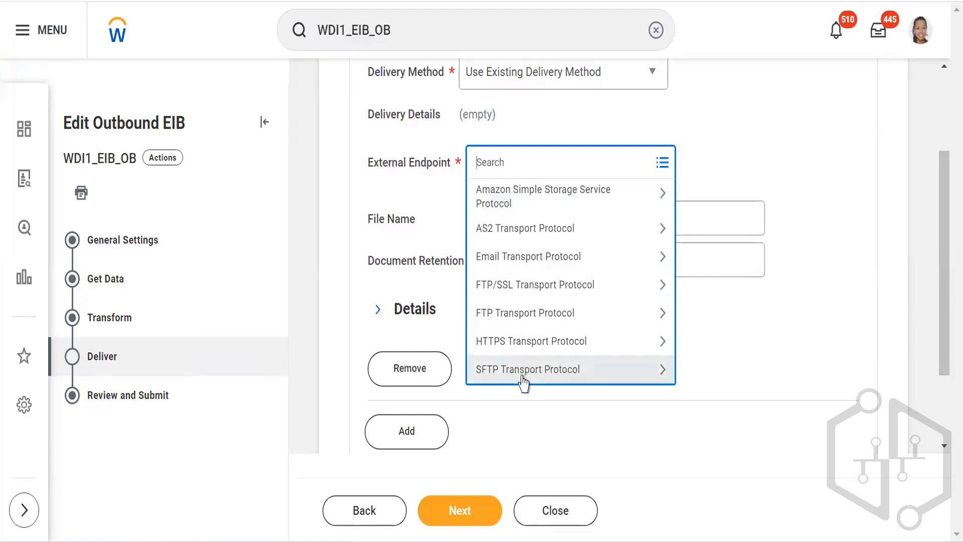
click(548, 191)
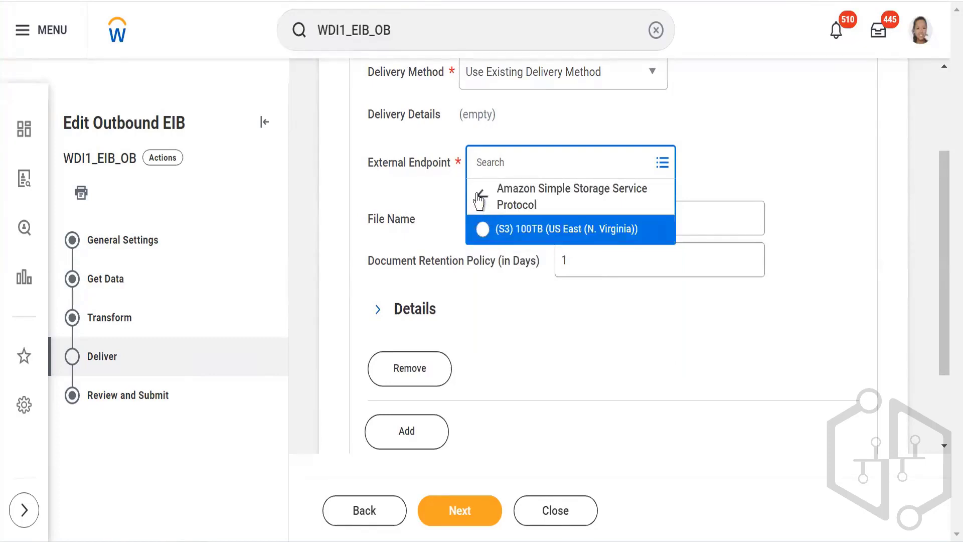
click(483, 237)
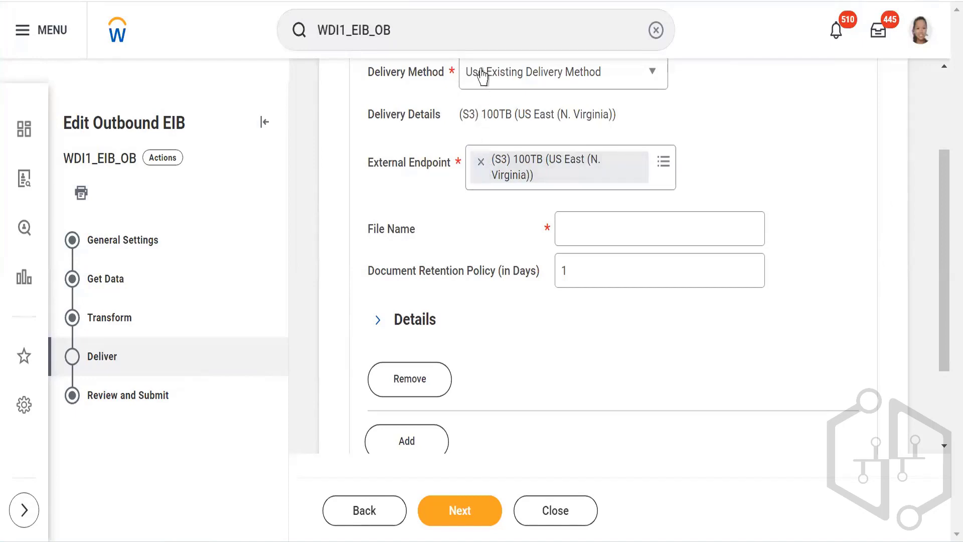
click(480, 163)
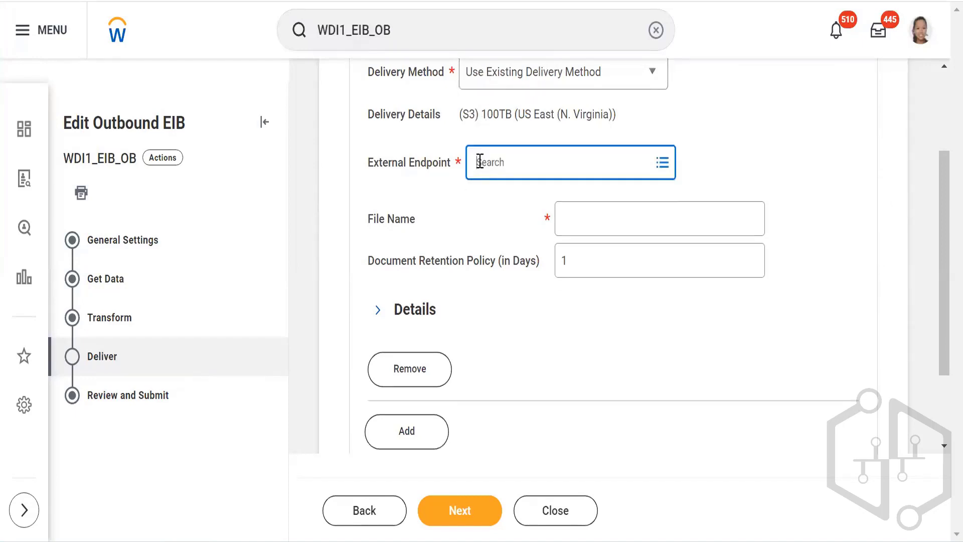
Step: Choose Workday Attachment as the delivery method with file name result.csv
click(649, 80)
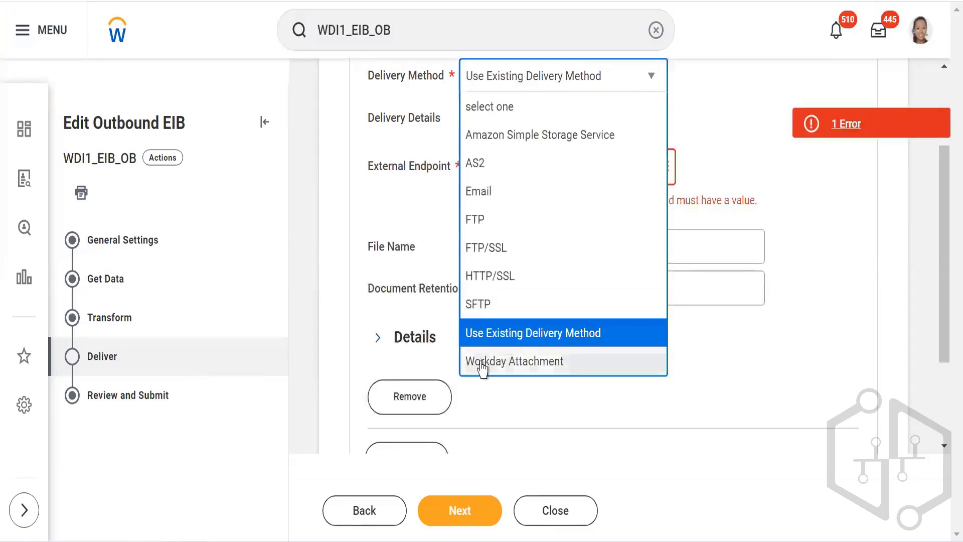
click(482, 363)
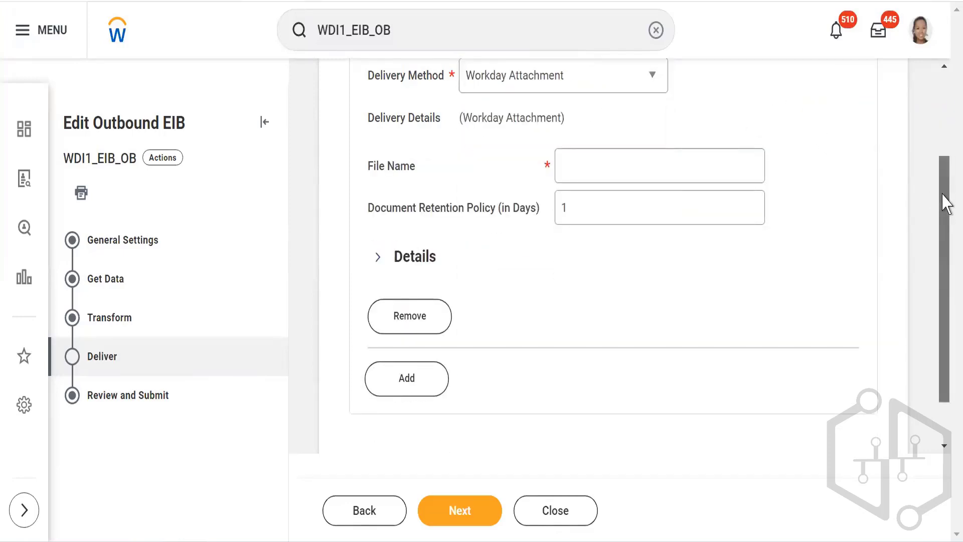
scroll(946, 201, up, 1)
click(590, 209)
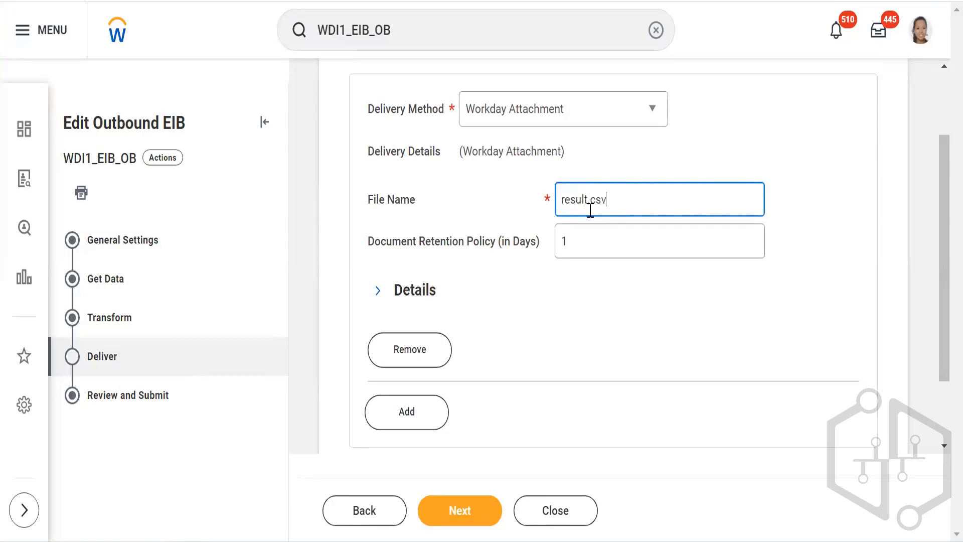
click(611, 320)
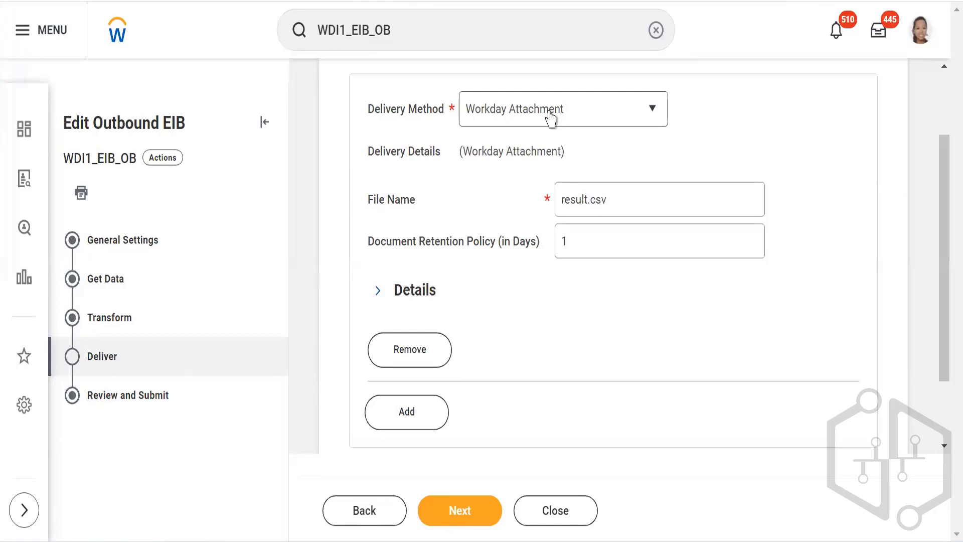
Step: Save the Deliver settings, review the WDI1_EIB_OB summary, and submit it
click(449, 517)
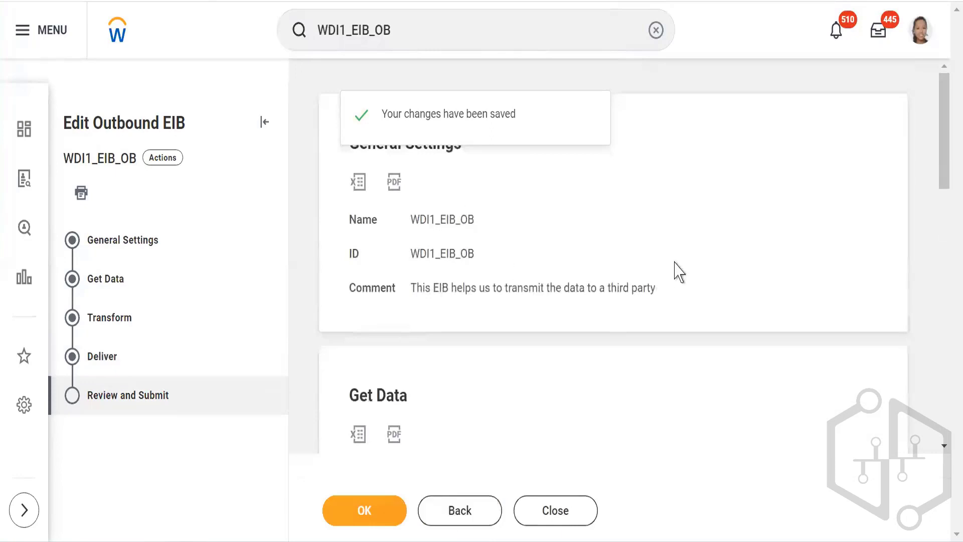
drag(947, 119, 921, 417)
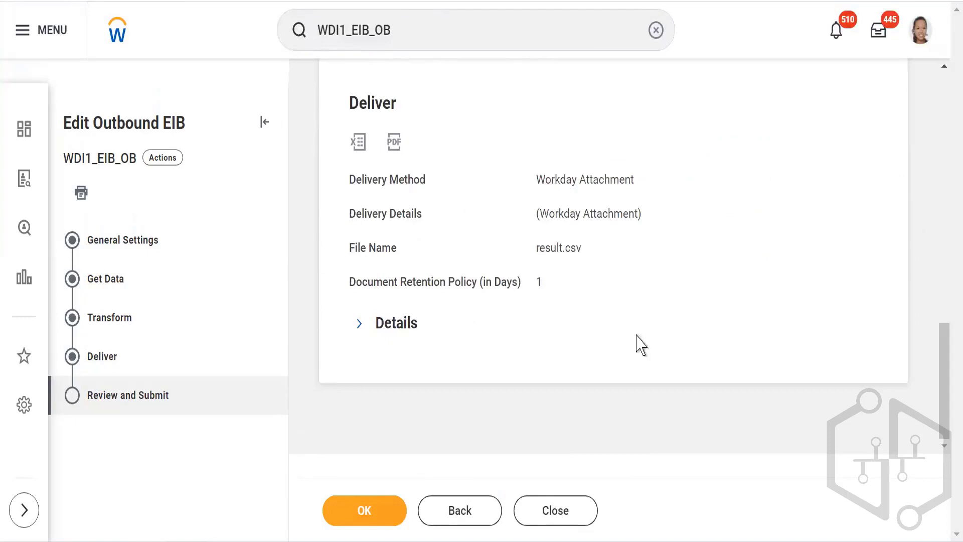
click(344, 513)
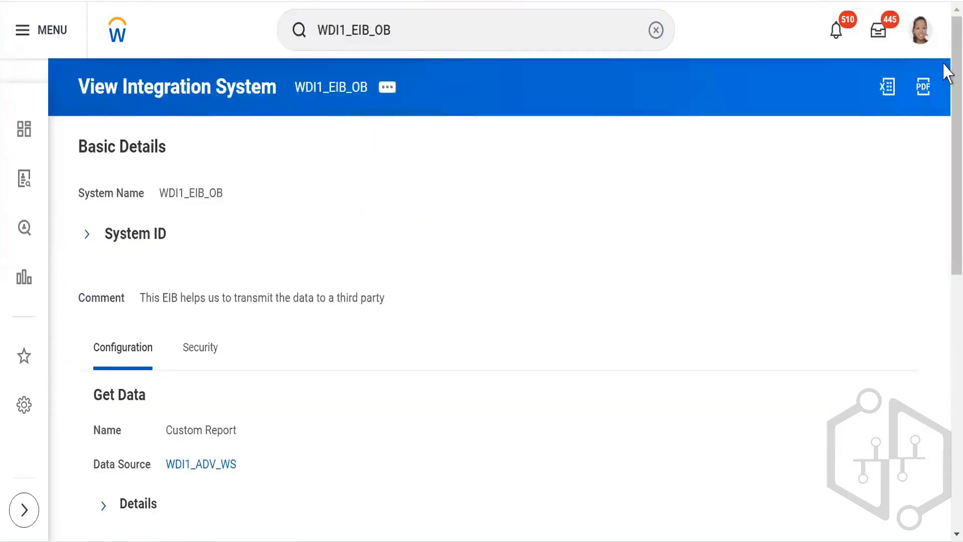
Step: Clear the search and choose Integration > Launch / Schedule for WDI1_EIB_OB
click(655, 30)
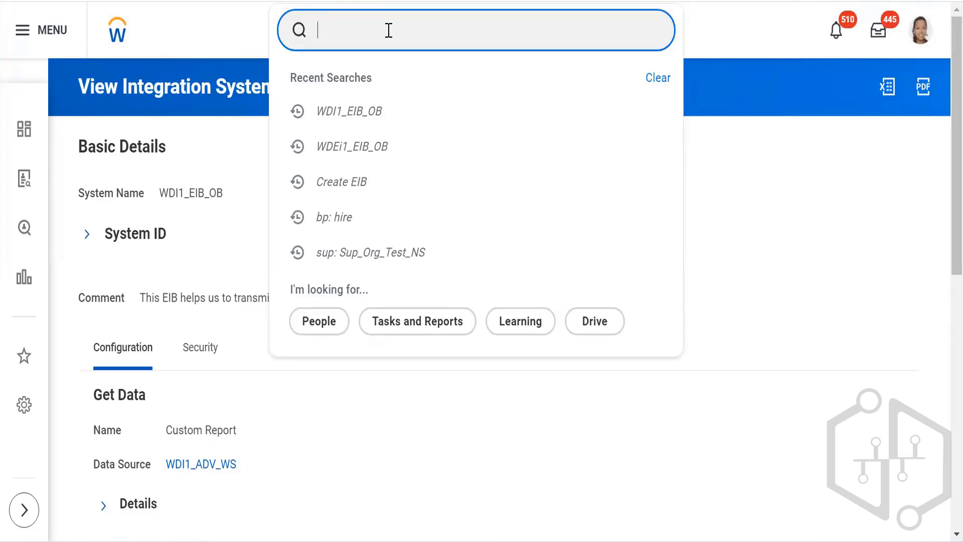
click(249, 221)
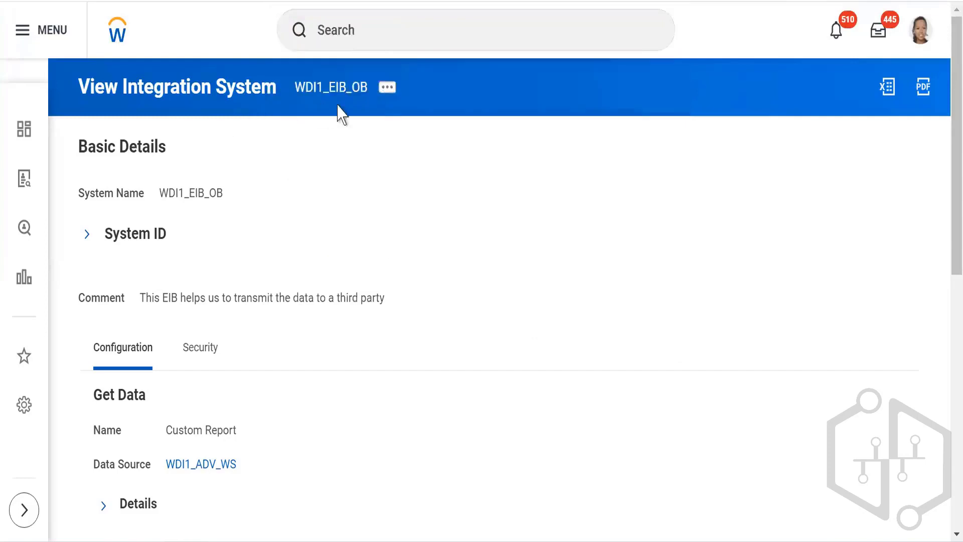
click(388, 88)
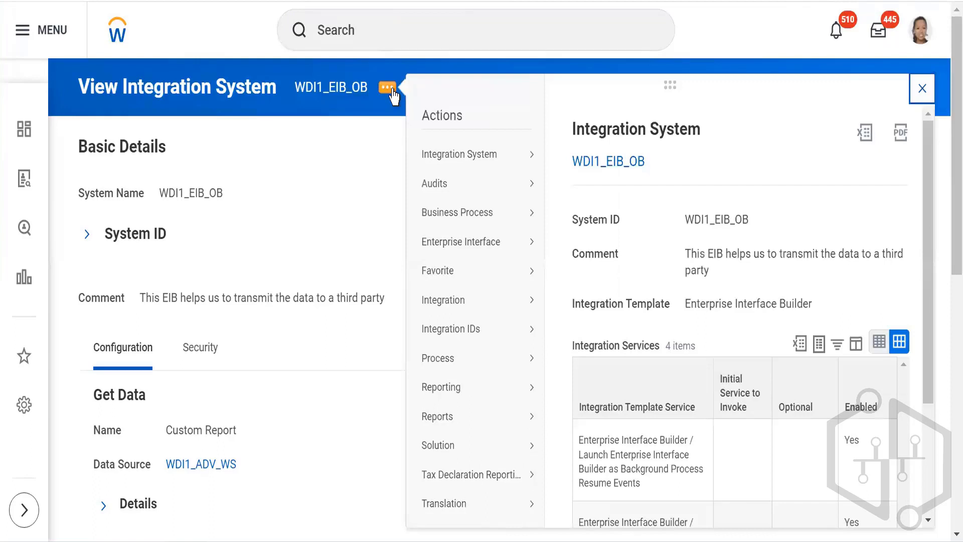
mouse_move(442, 303)
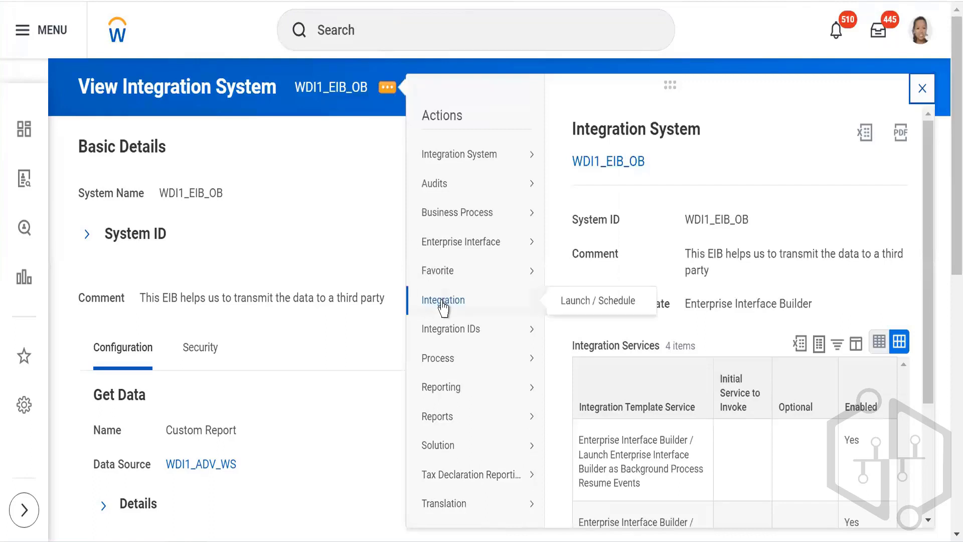
click(586, 301)
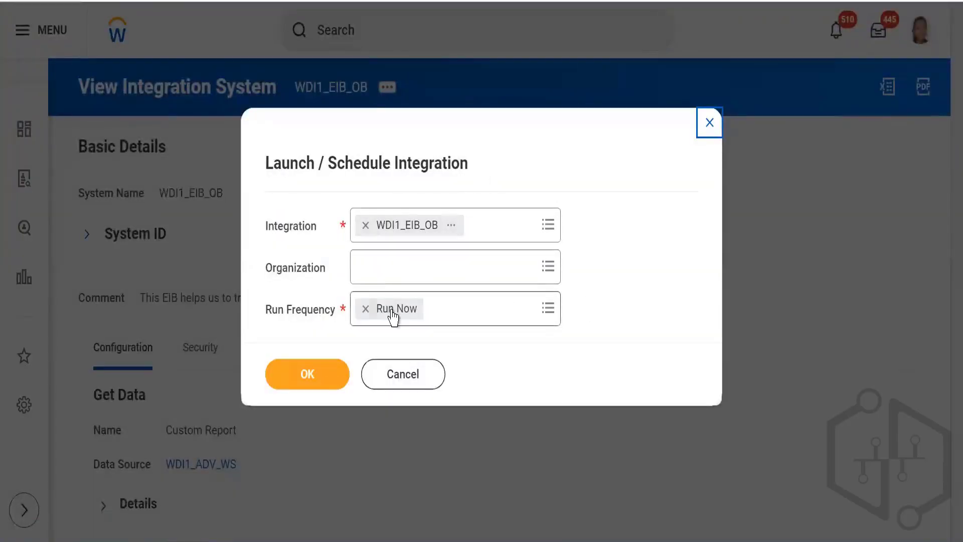
Step: Launch WDI1_EIB_OB to run now and submit the integration request
click(303, 381)
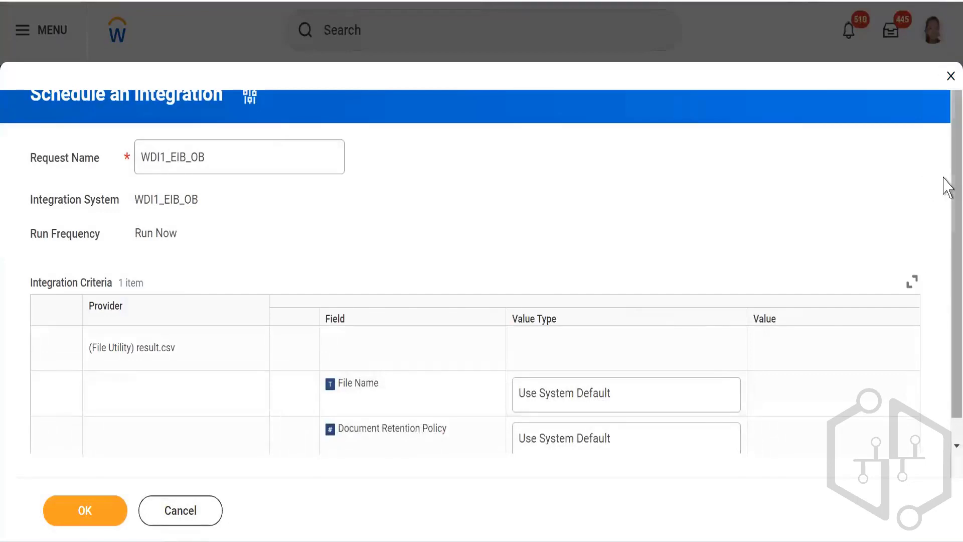
scroll(949, 319, down, 2)
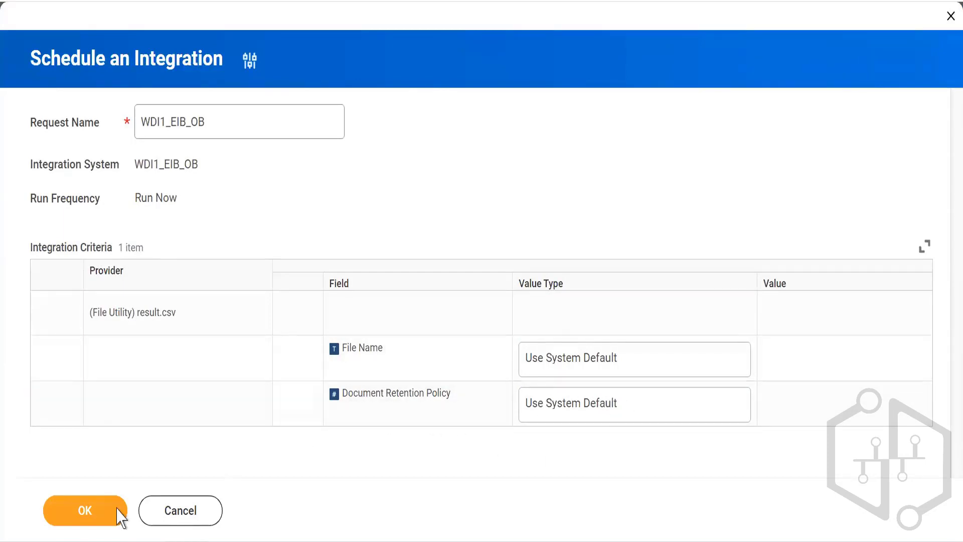
click(67, 512)
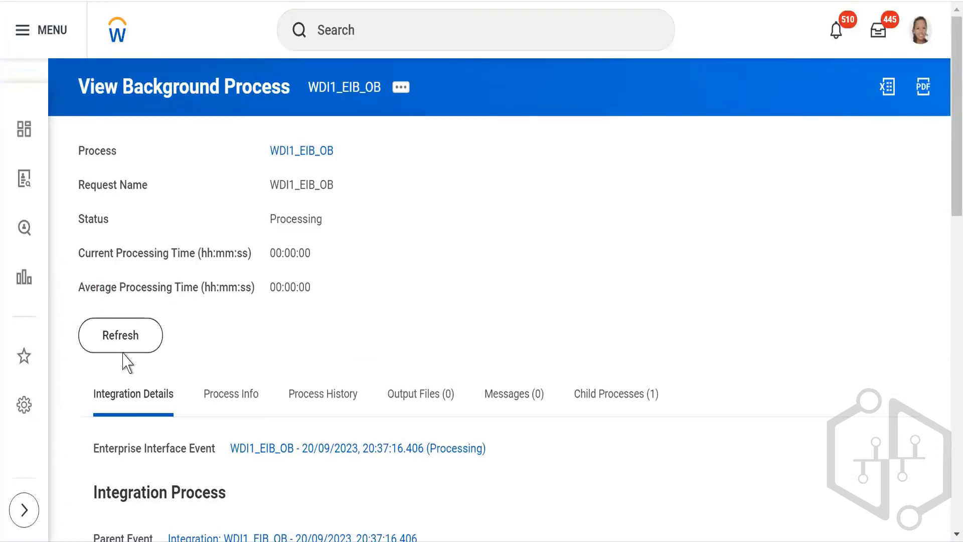
Step: Refresh until the run completes, then download result.csv from Output Files
click(113, 342)
click(113, 343)
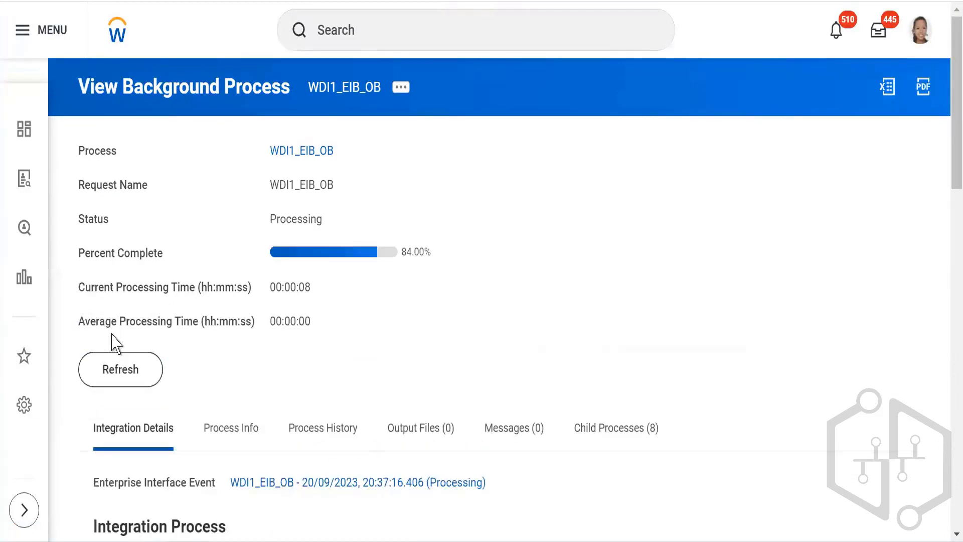
click(119, 379)
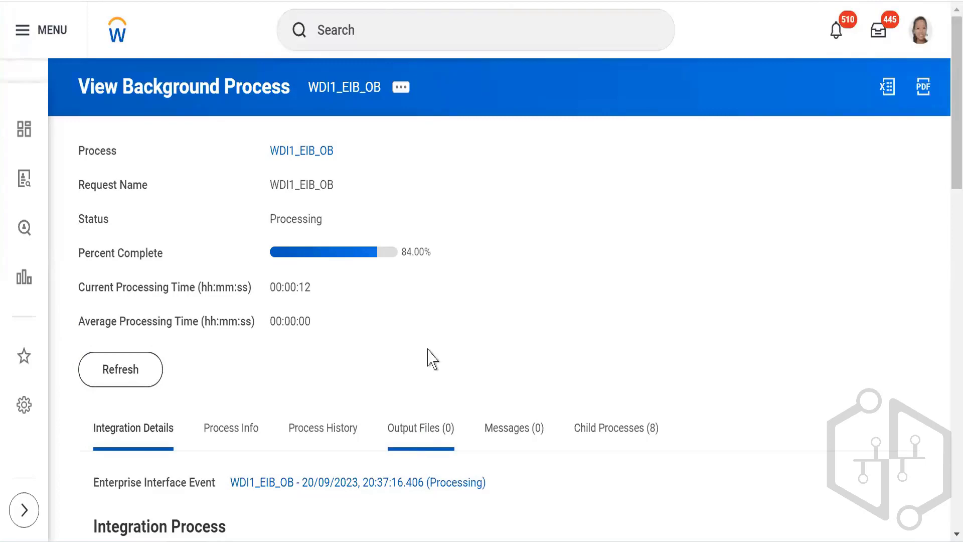
click(114, 377)
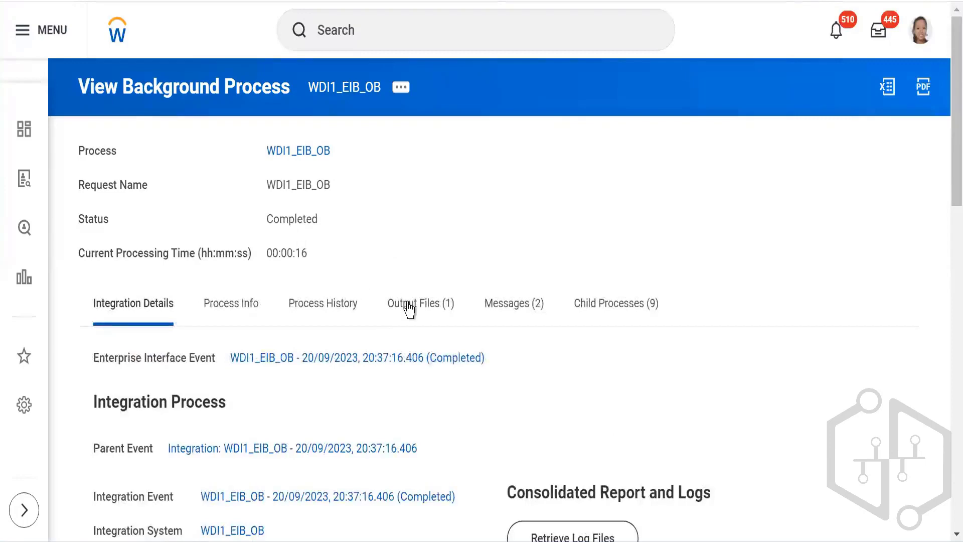
click(410, 309)
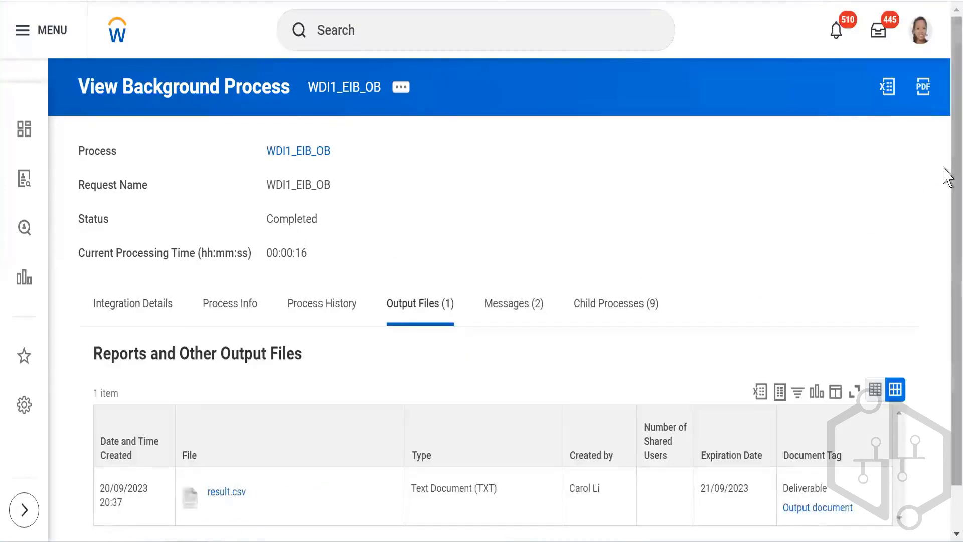
scroll(948, 324, down, 1)
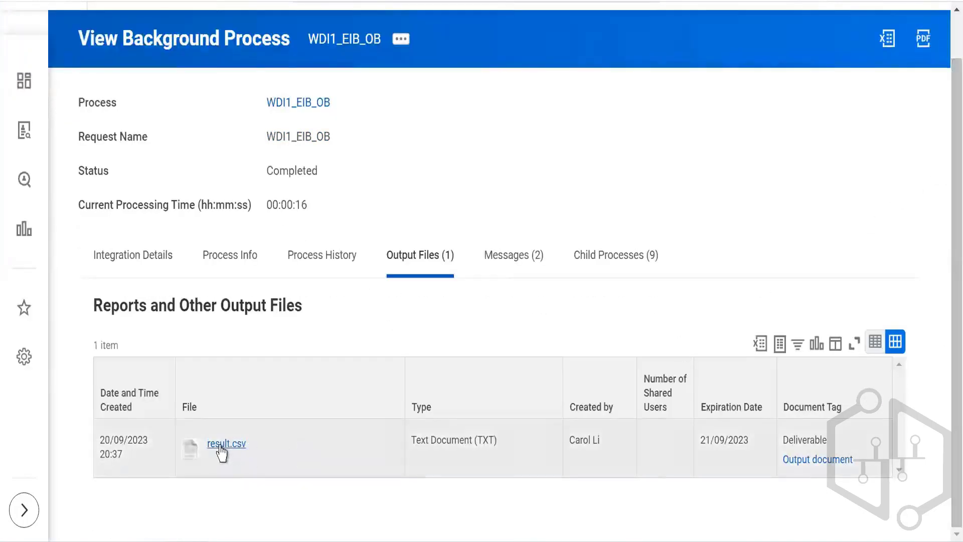
click(220, 446)
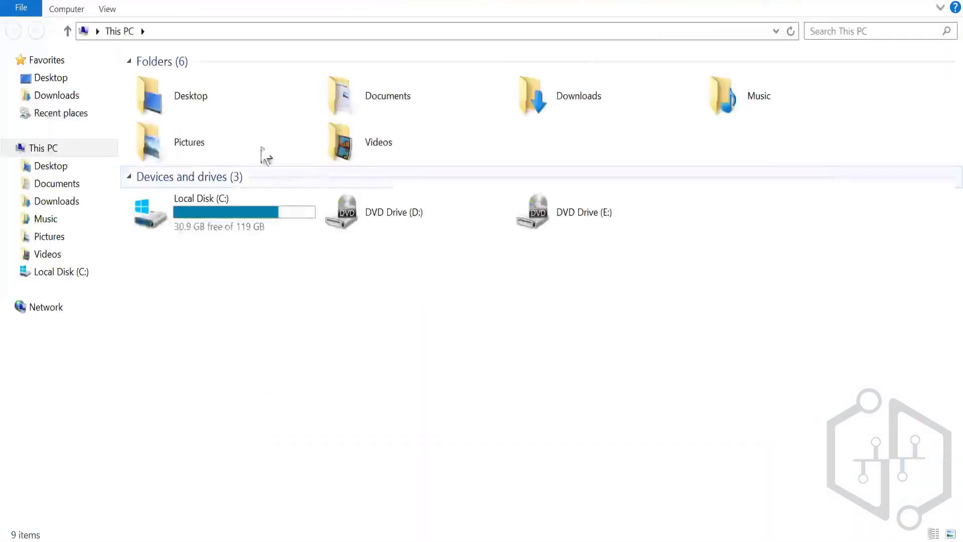
Step: Open result (11) from the Downloads folder with Excel (desktop)
double_click(559, 95)
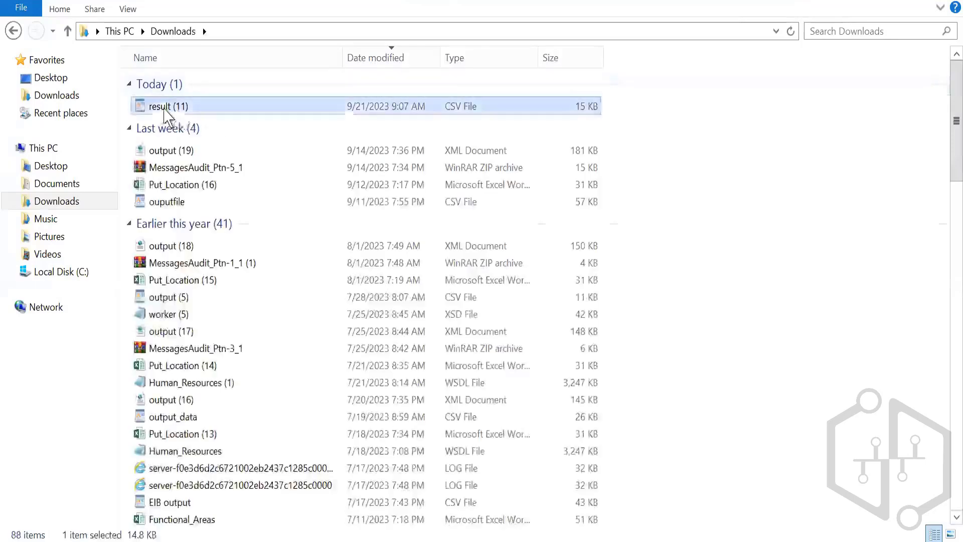
right_click(168, 115)
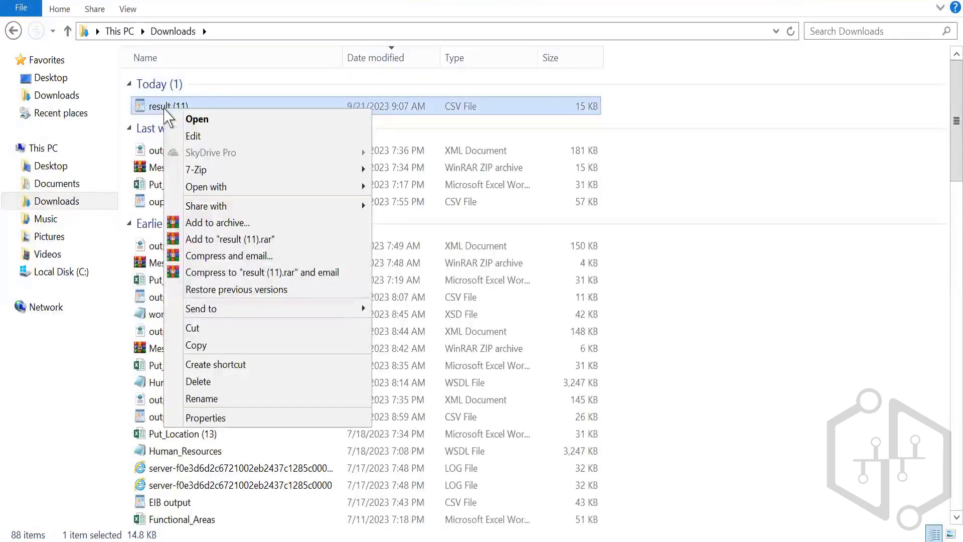
mouse_move(349, 190)
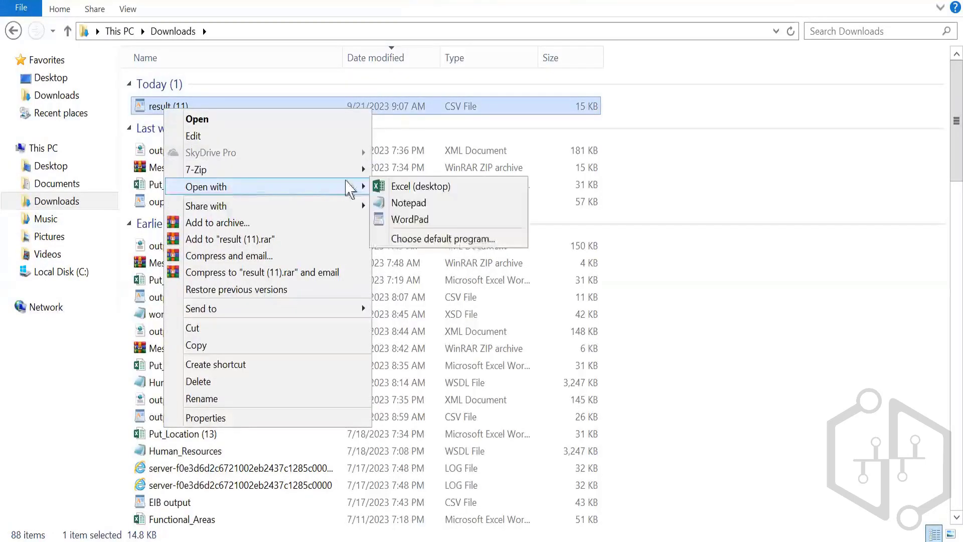
click(393, 186)
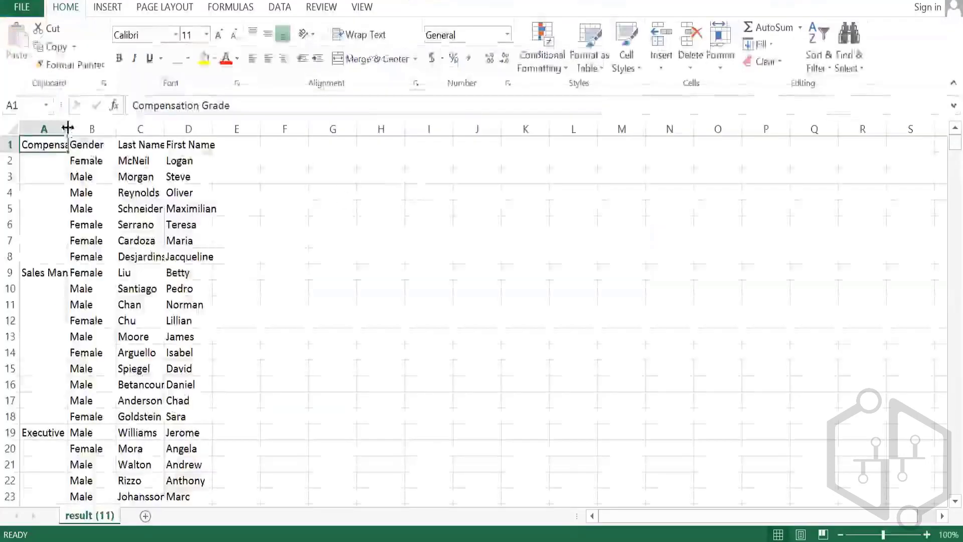
Step: AutoFit columns A–D: Compensation Grade, Gender, Last Name and First Name
double_click(68, 128)
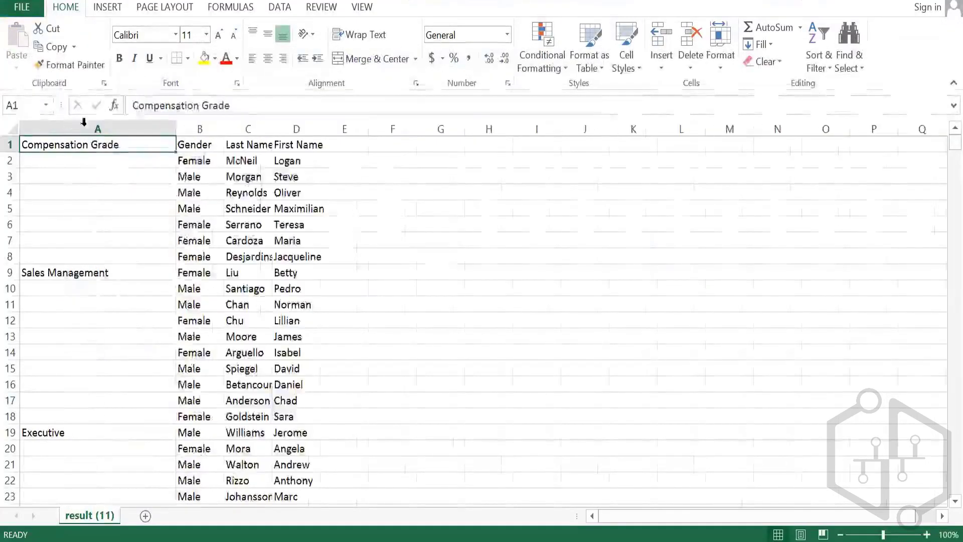
double_click(223, 129)
double_click(288, 129)
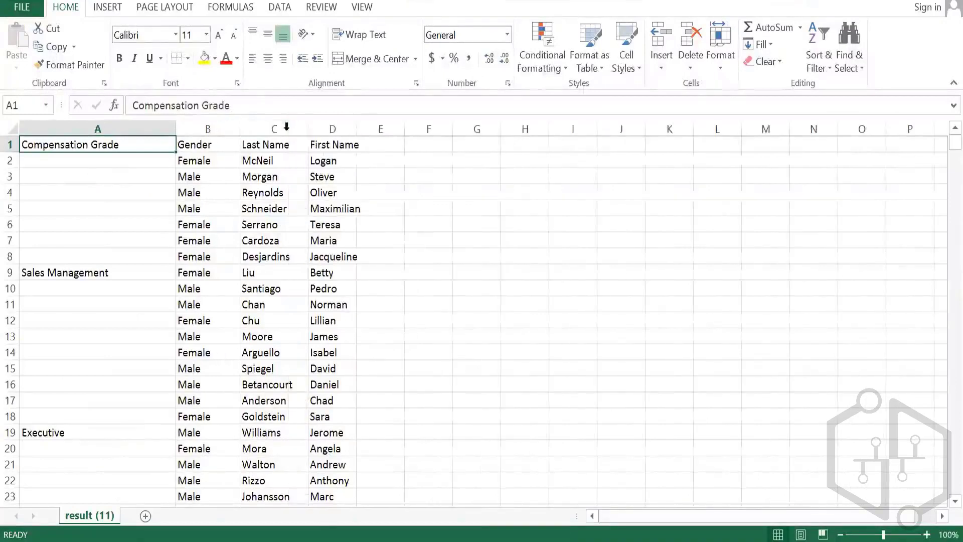
double_click(357, 129)
click(443, 204)
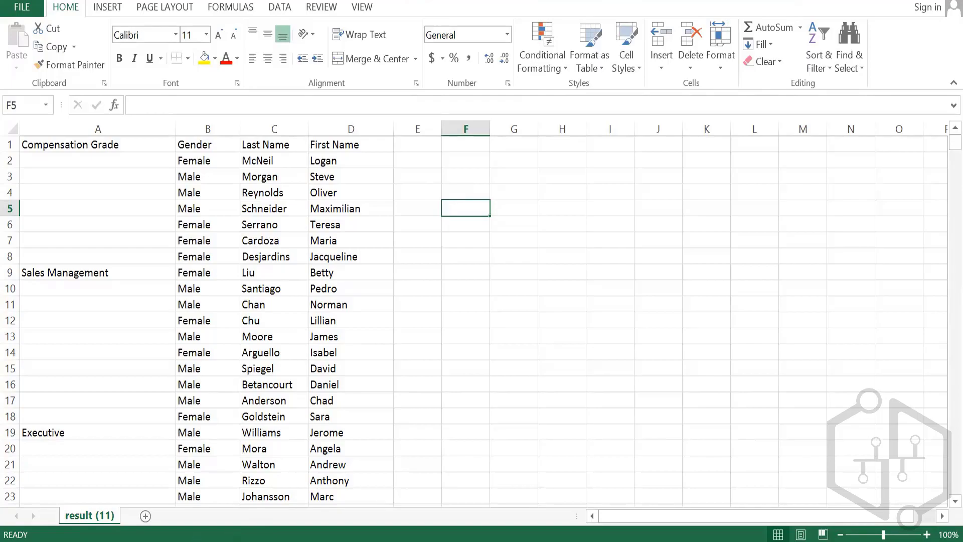
key(alt+Tab)
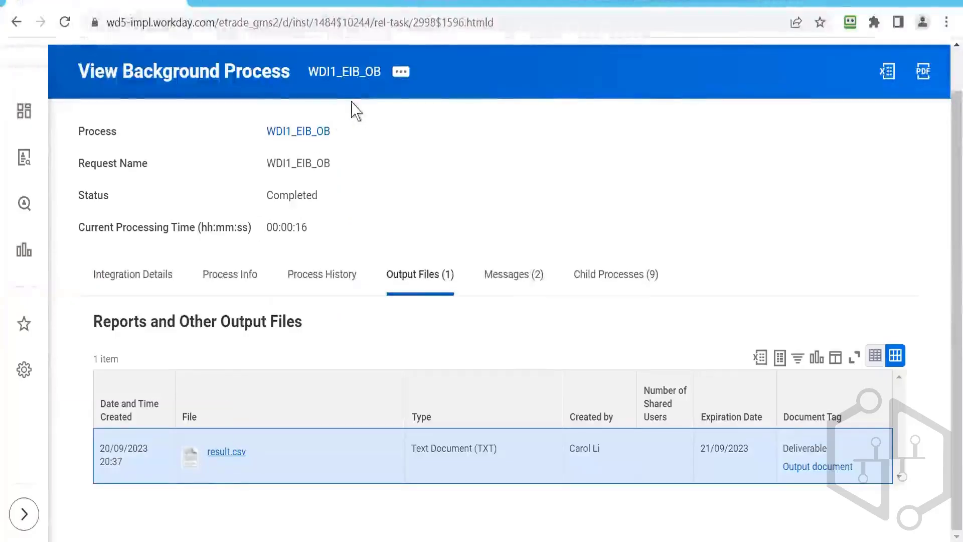
Step: From the WDI1_EIB_OB system page, choose Enterprise Interface > Edit
click(291, 133)
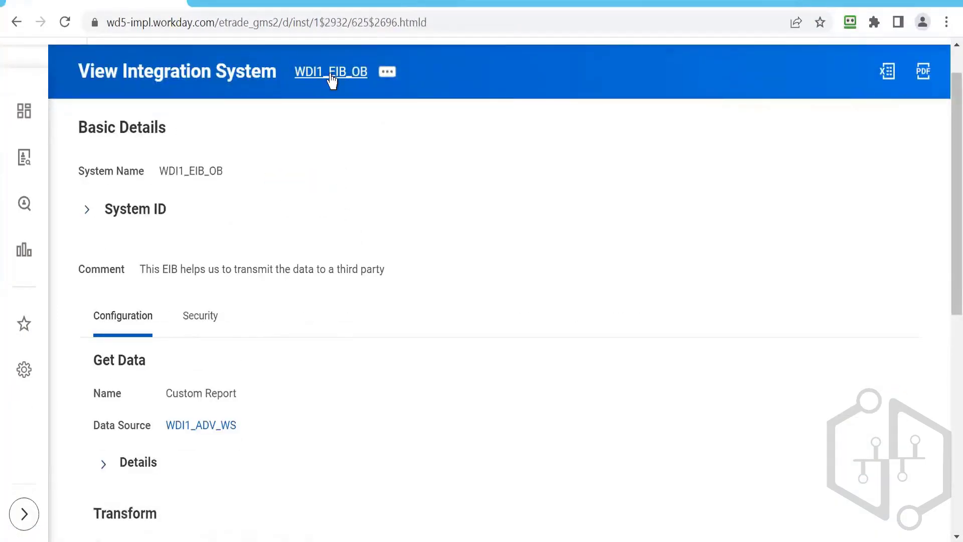
click(390, 74)
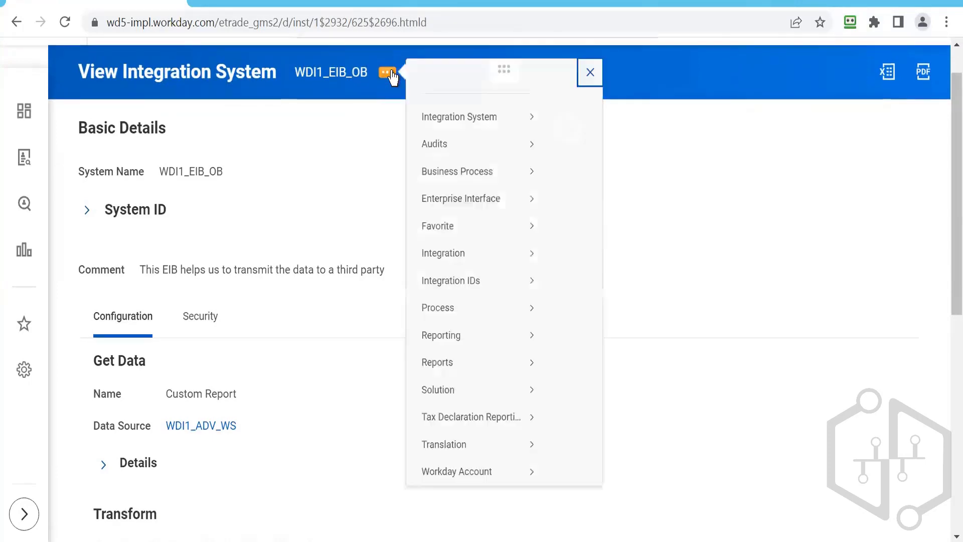
mouse_move(491, 219)
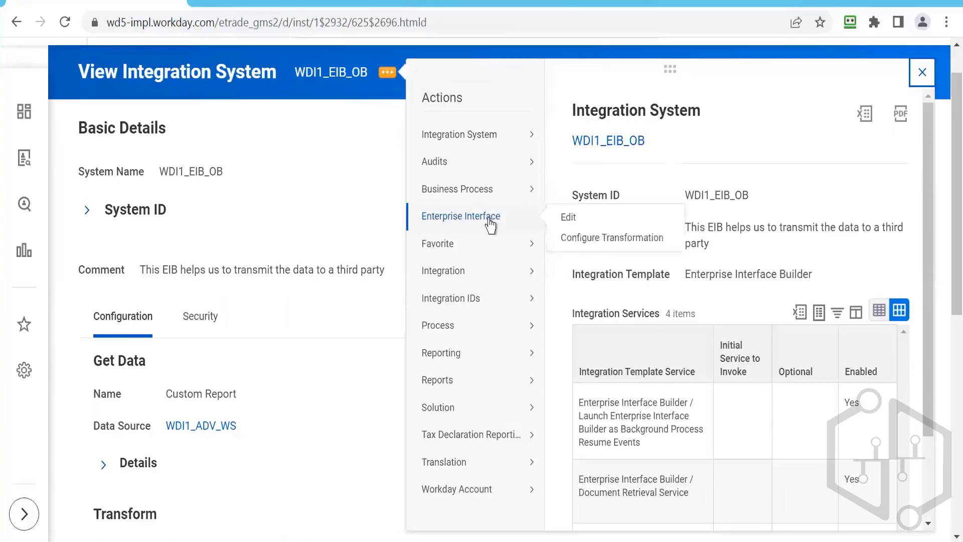
click(572, 222)
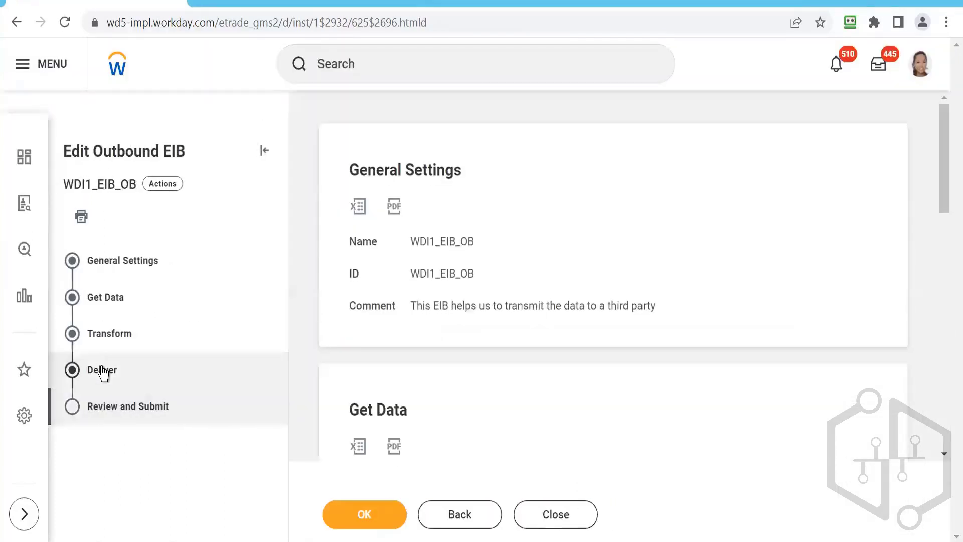
Step: On the Deliver step, try a 181-day Document Retention Policy and review the range error
click(102, 371)
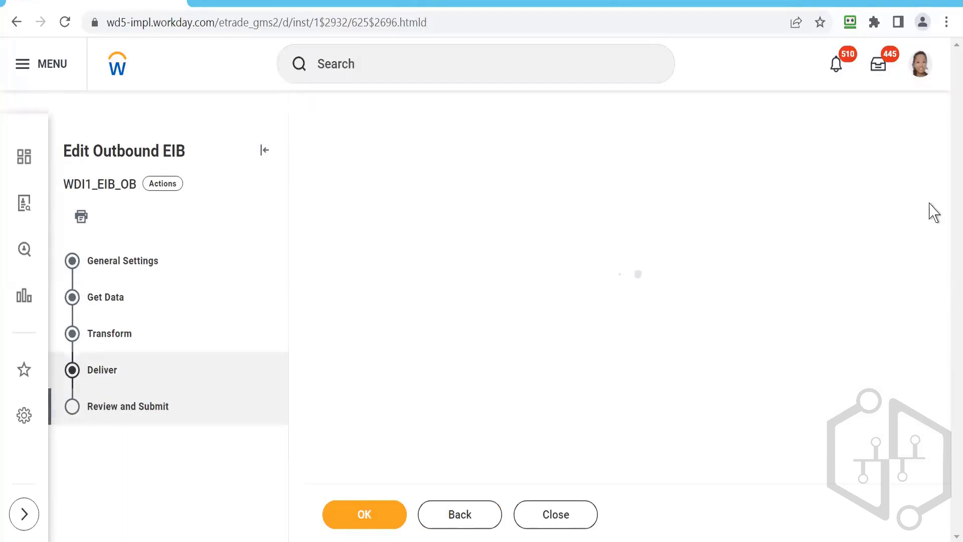
drag(947, 190, 946, 241)
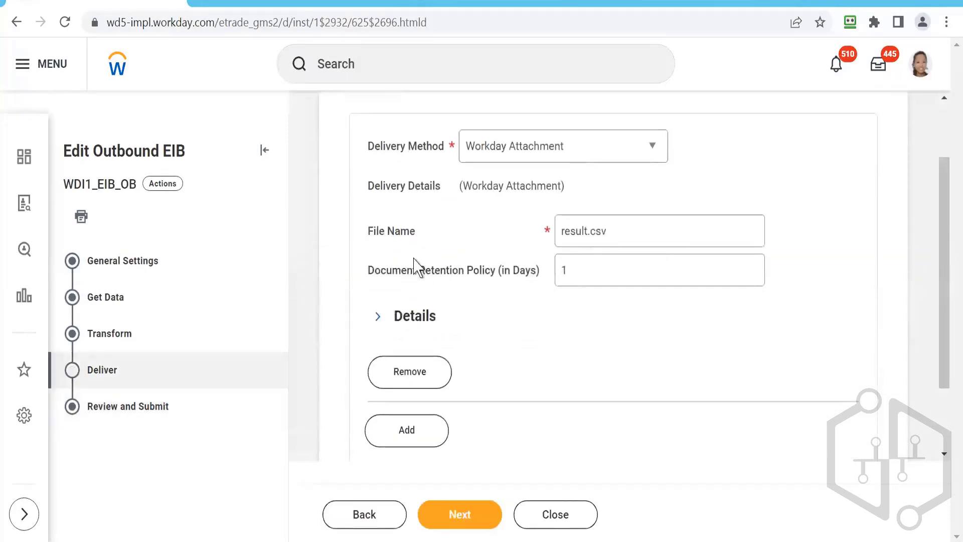
click(585, 267)
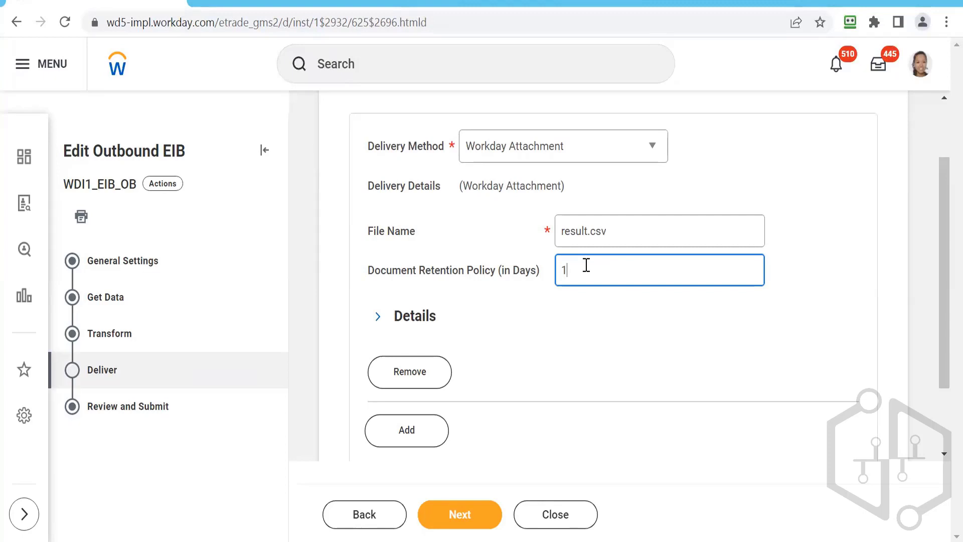
text(81)
click(602, 330)
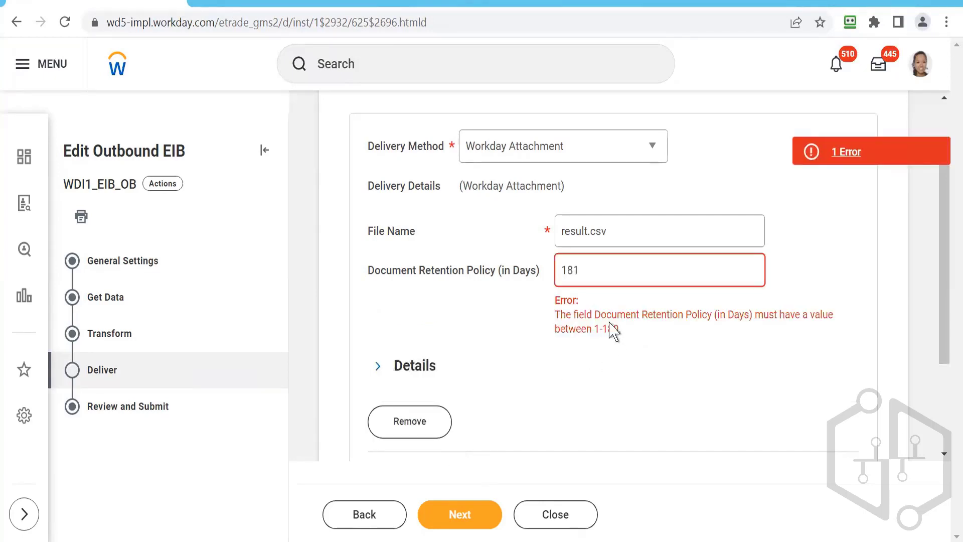
drag(581, 315, 622, 334)
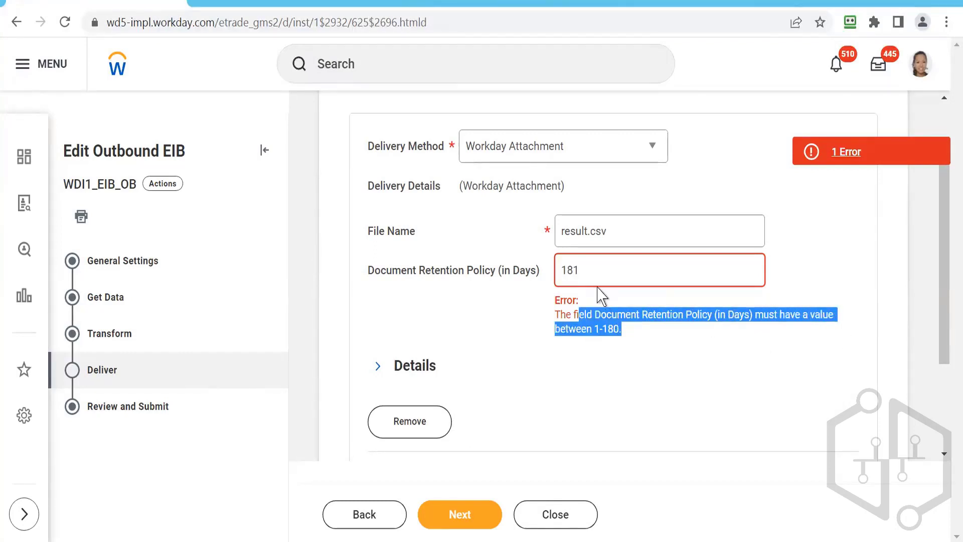
Step: Restore document retention to 1 day and submit the outbound EIB edits
click(583, 271)
key(BackSpace)
text(0)
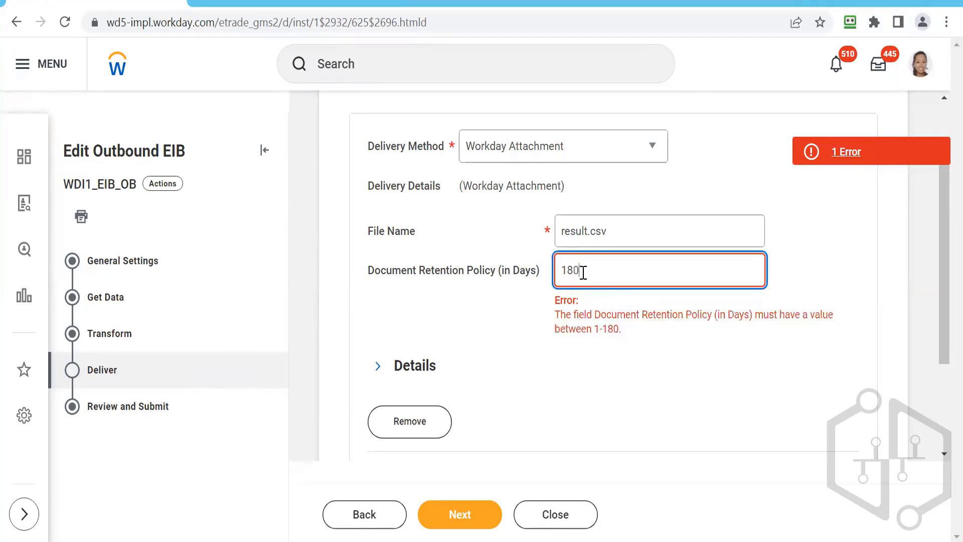
key(BackSpace)
key(BackSpace)
click(608, 426)
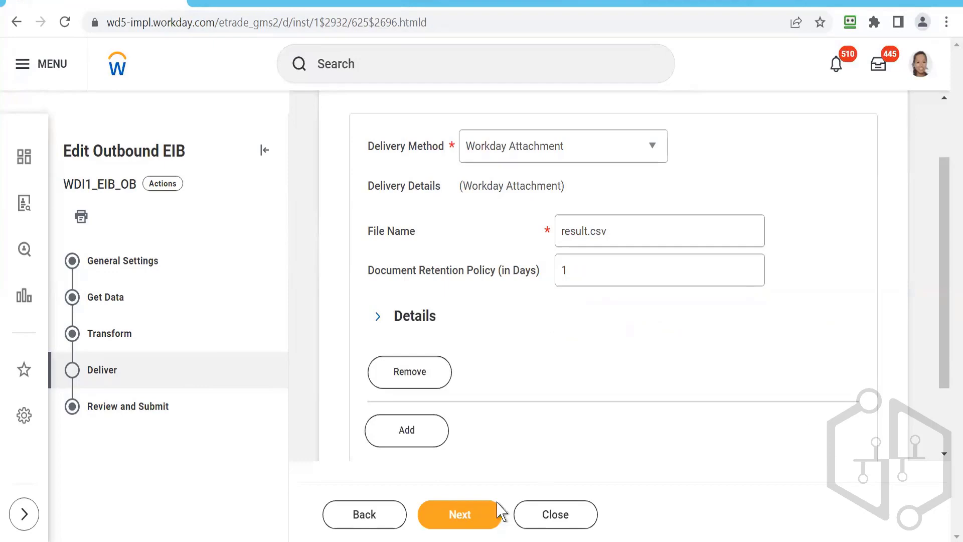
click(458, 514)
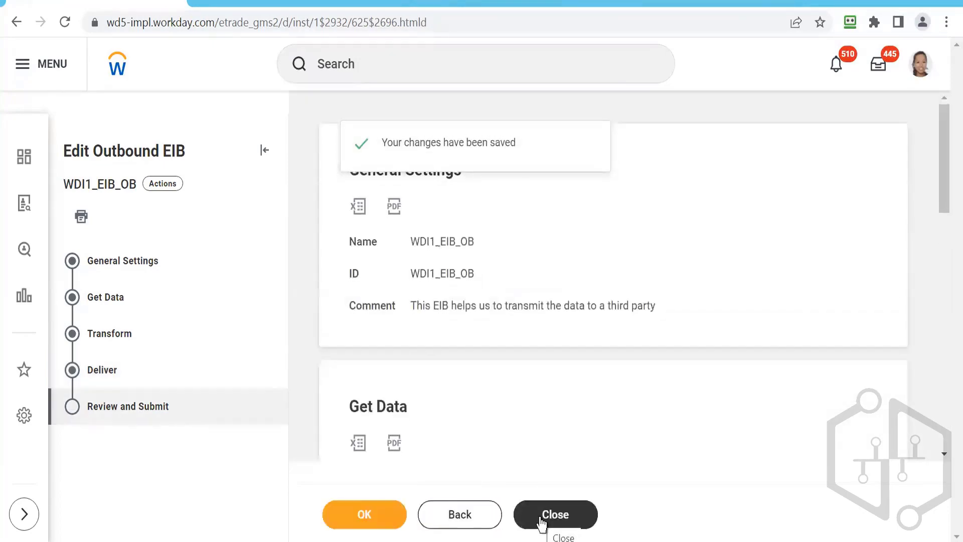
click(369, 520)
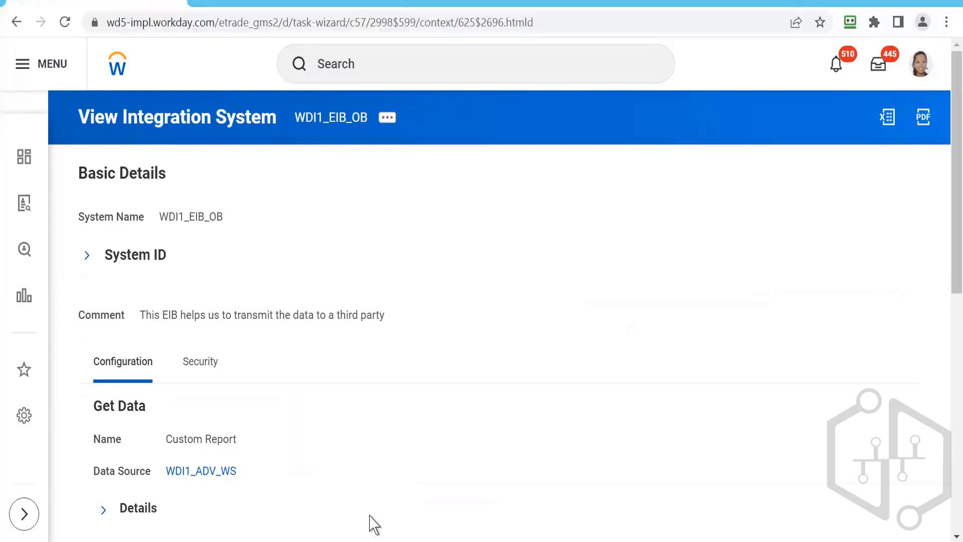
Step: Open Launch / Schedule from WDI1_EIB_OB's Integration related actions
click(389, 117)
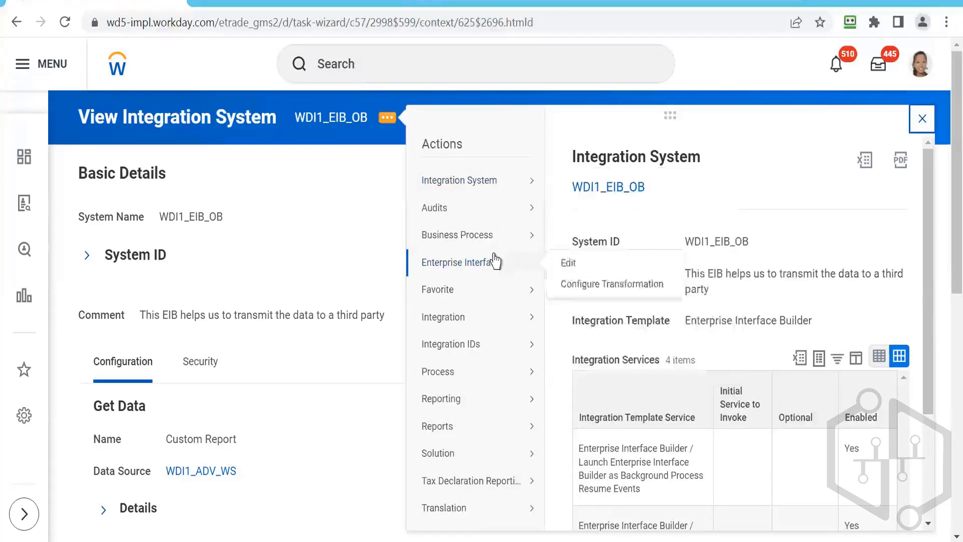
mouse_move(496, 296)
mouse_move(497, 325)
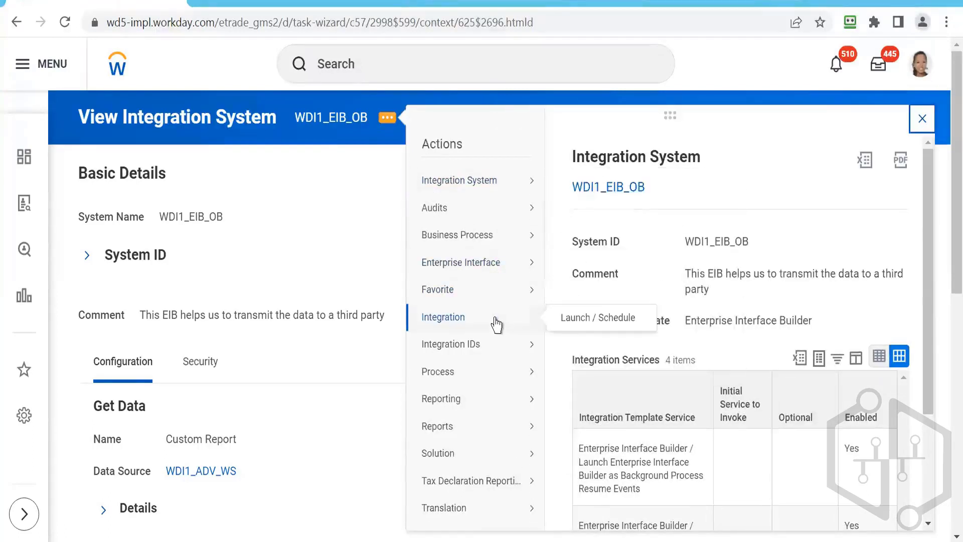
click(581, 320)
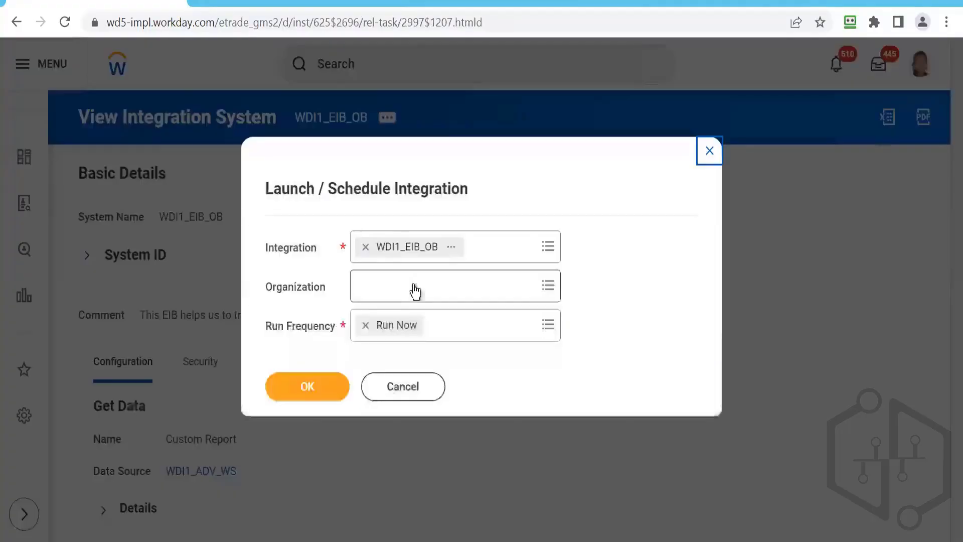
Step: Select Minute Recurrence in the Run Frequency prompt, replacing Run Now
click(479, 321)
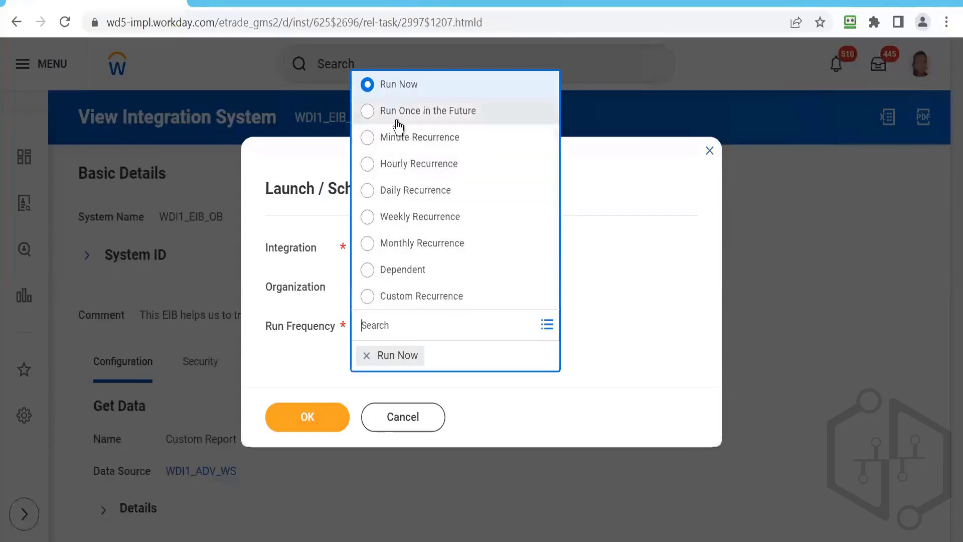
click(366, 138)
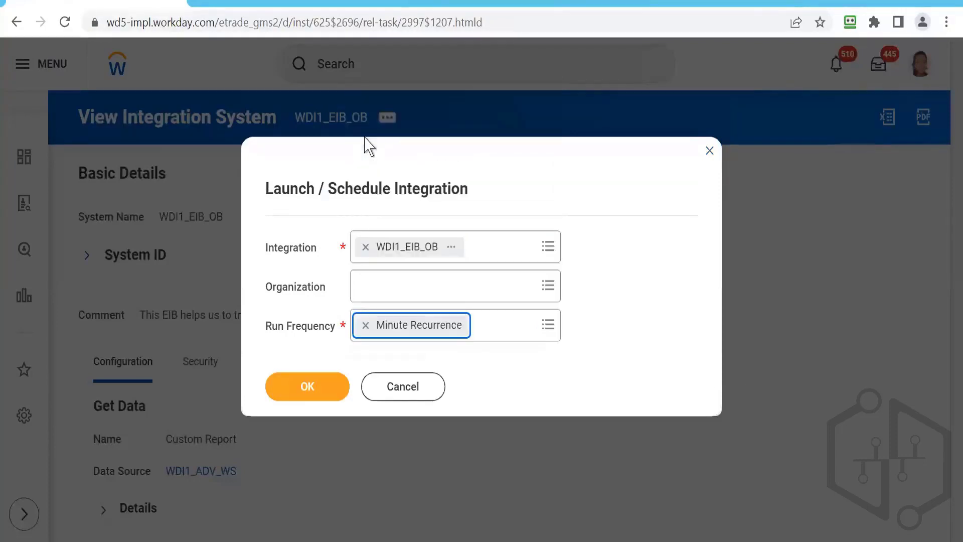
click(587, 243)
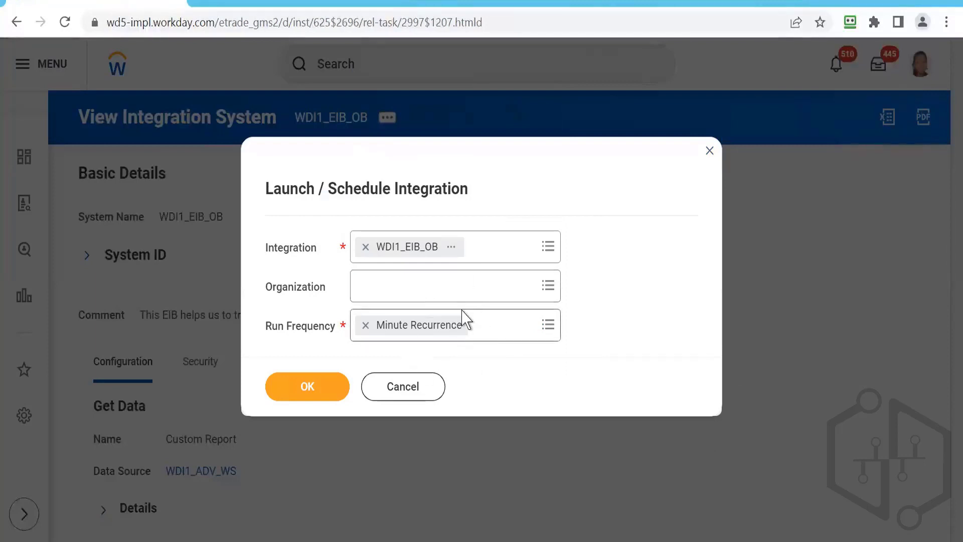